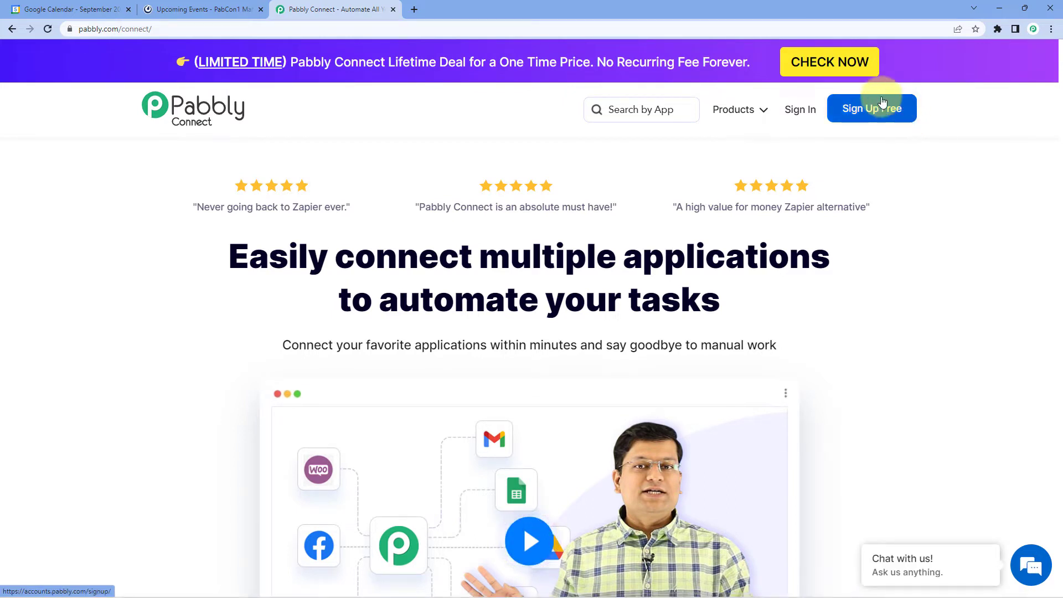
Sign in to Pabbly, access Pabbly Connect and create a workflow named "Google Calendar to Mattermost"
{"action": "left_click", "coordinate": [798, 110]}
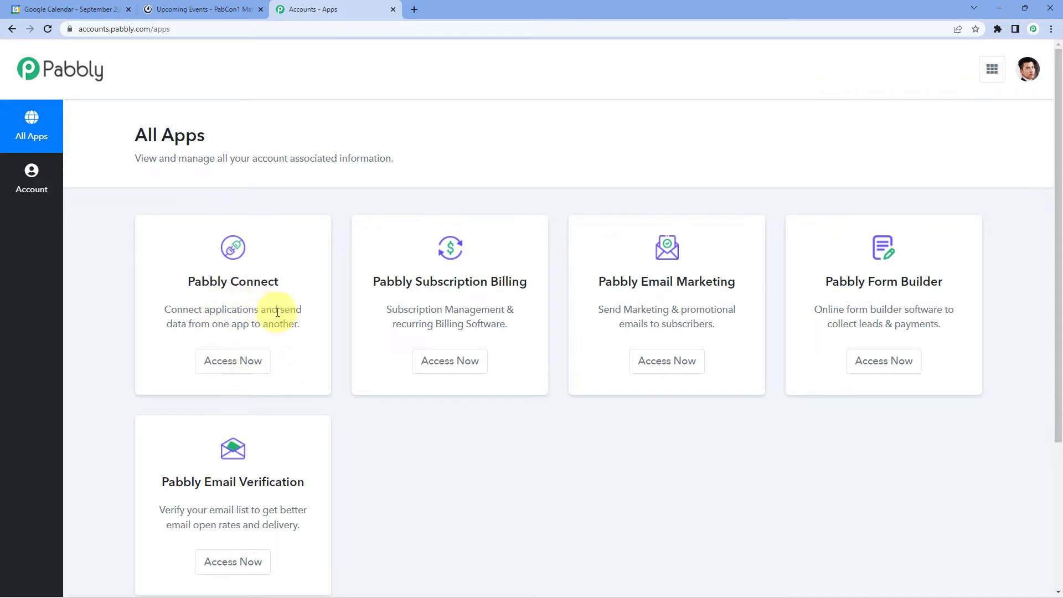
{"action": "left_click", "coordinate": [236, 369]}
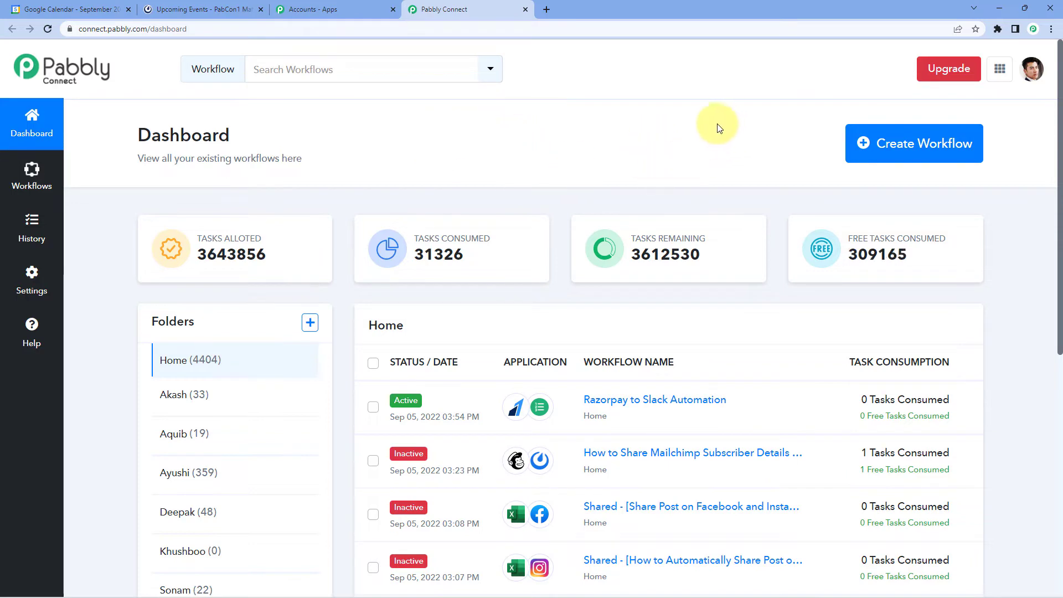
{"action": "left_click", "coordinate": [880, 150]}
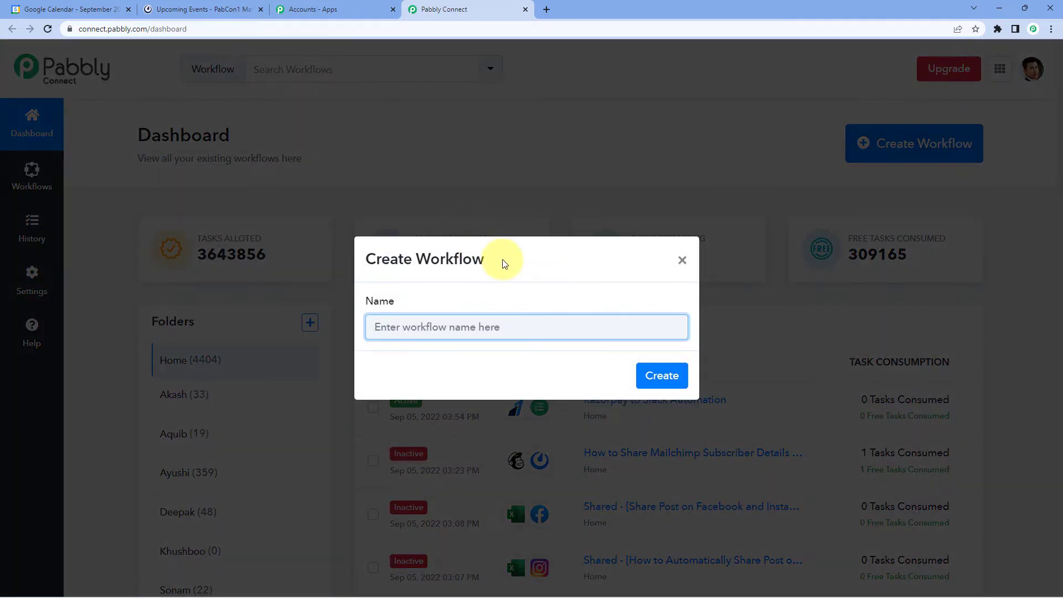
{"action": "type", "text": "Google Calendar to Mattermost"}
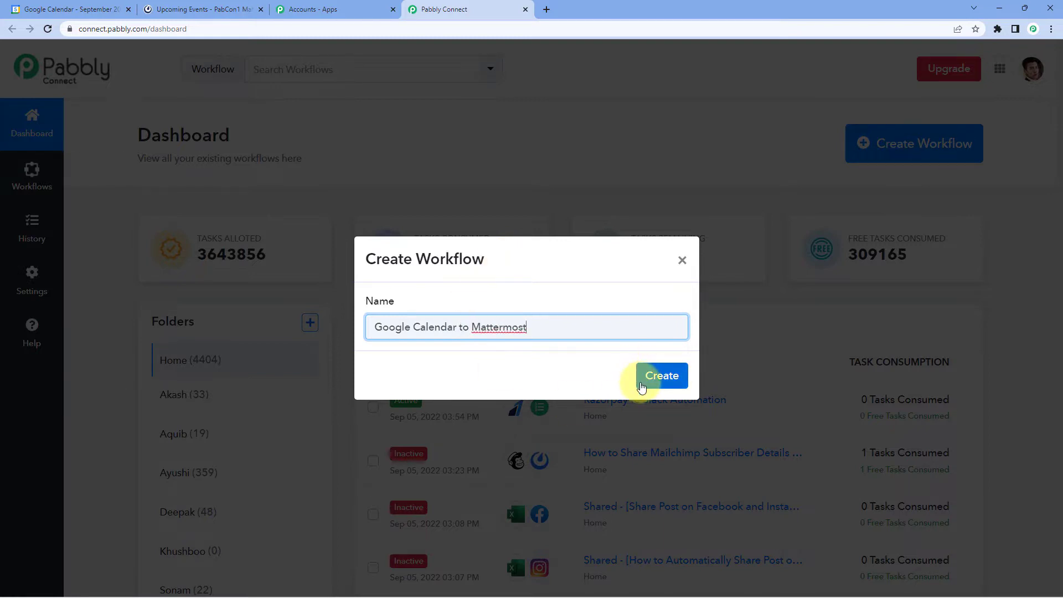
{"action": "left_click", "coordinate": [650, 375]}
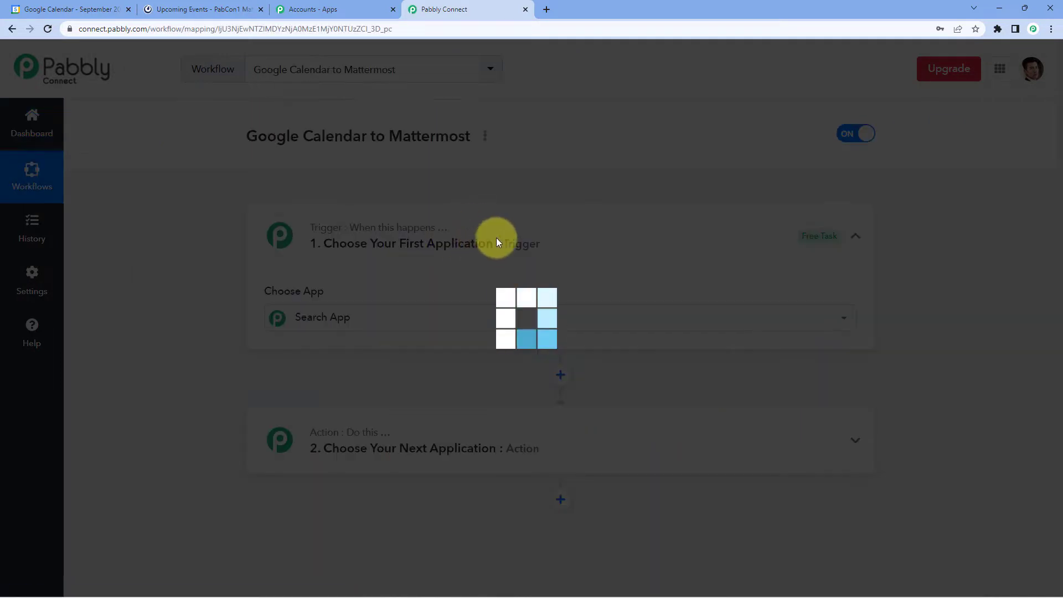
Choose Google Calendar as the app for the workflow's trigger
{"action": "scroll", "coordinate": [201, 262], "scroll_direction": "down", "scroll_amount": 1}
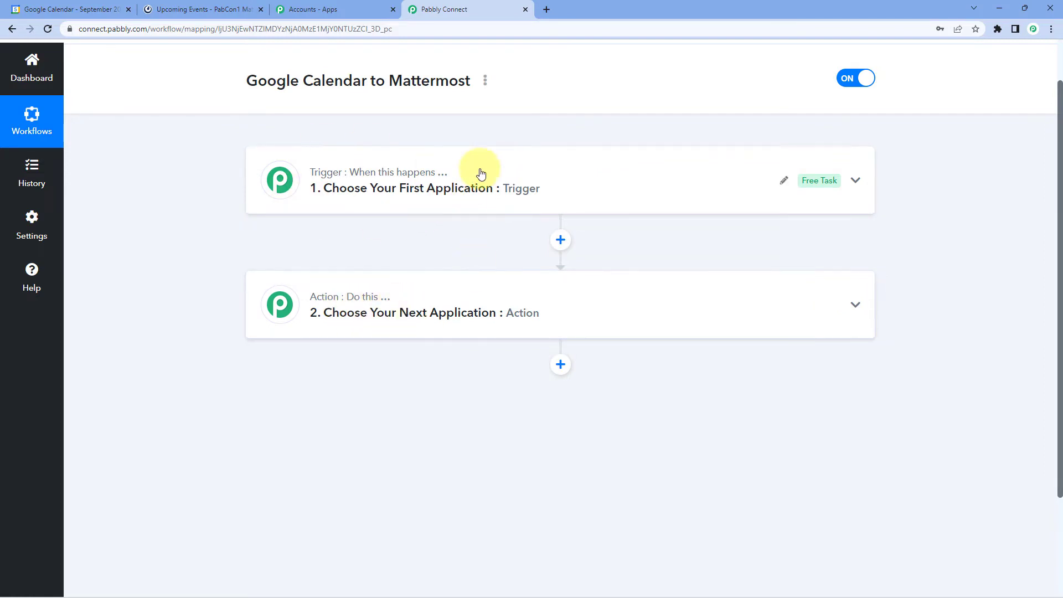
{"action": "left_click", "coordinate": [451, 155]}
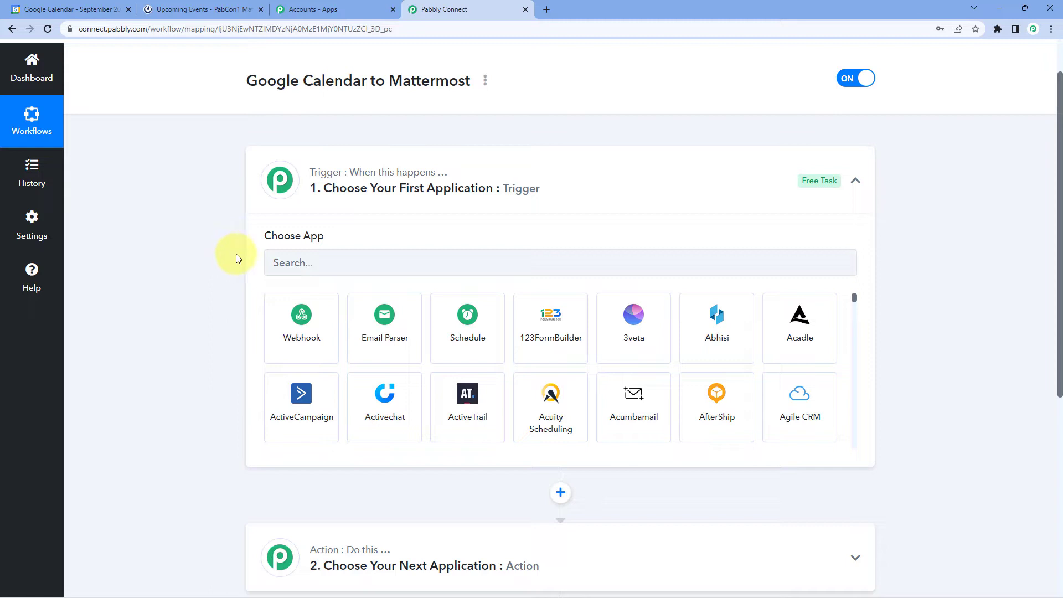
{"action": "scroll", "coordinate": [218, 244], "scroll_direction": "down", "scroll_amount": 1}
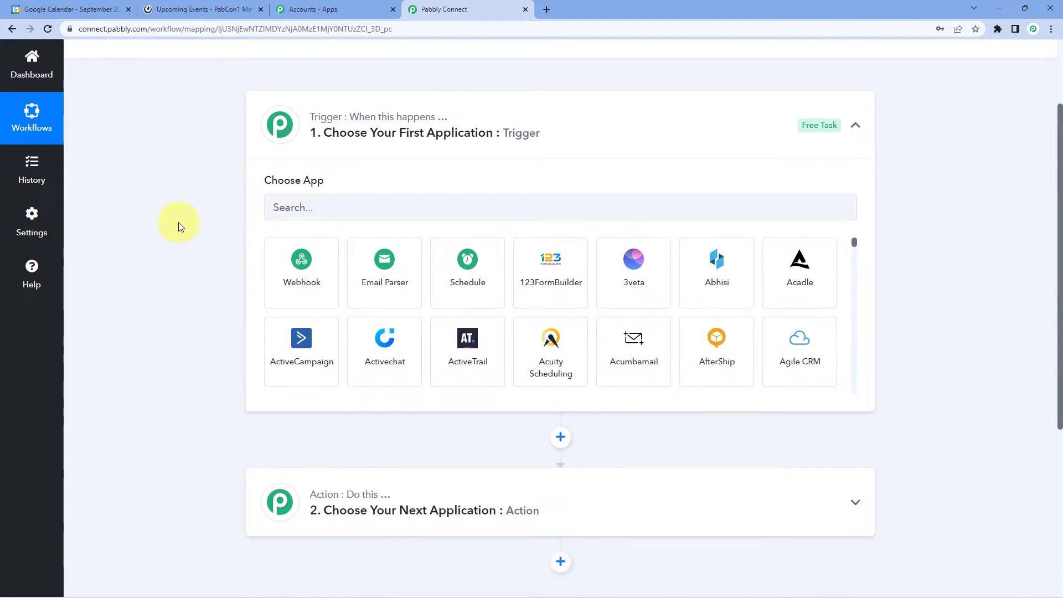
{"action": "left_click", "coordinate": [336, 202]}
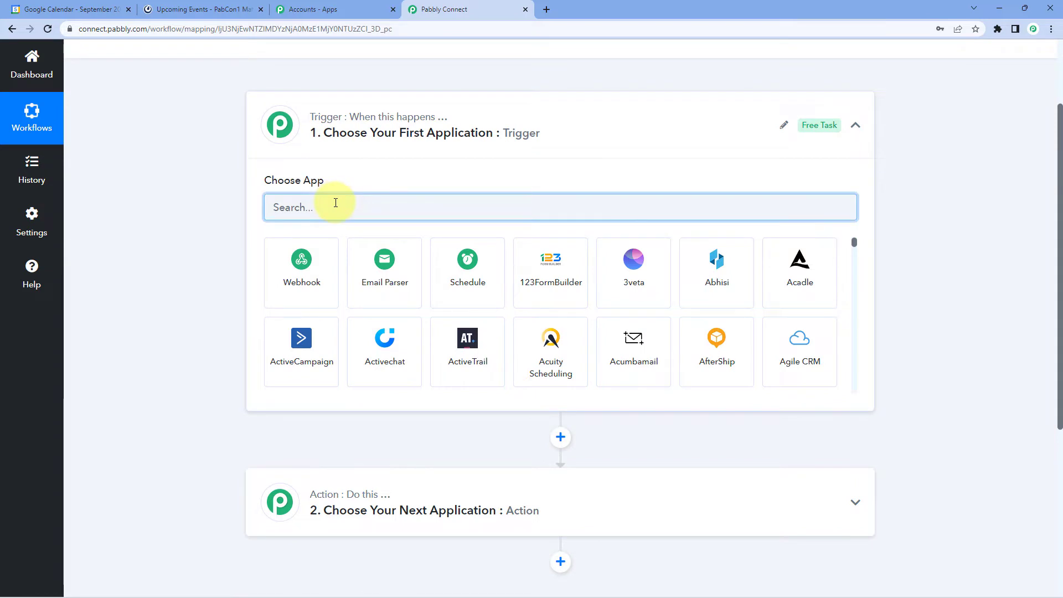
{"action": "type", "text": "Google Cal"}
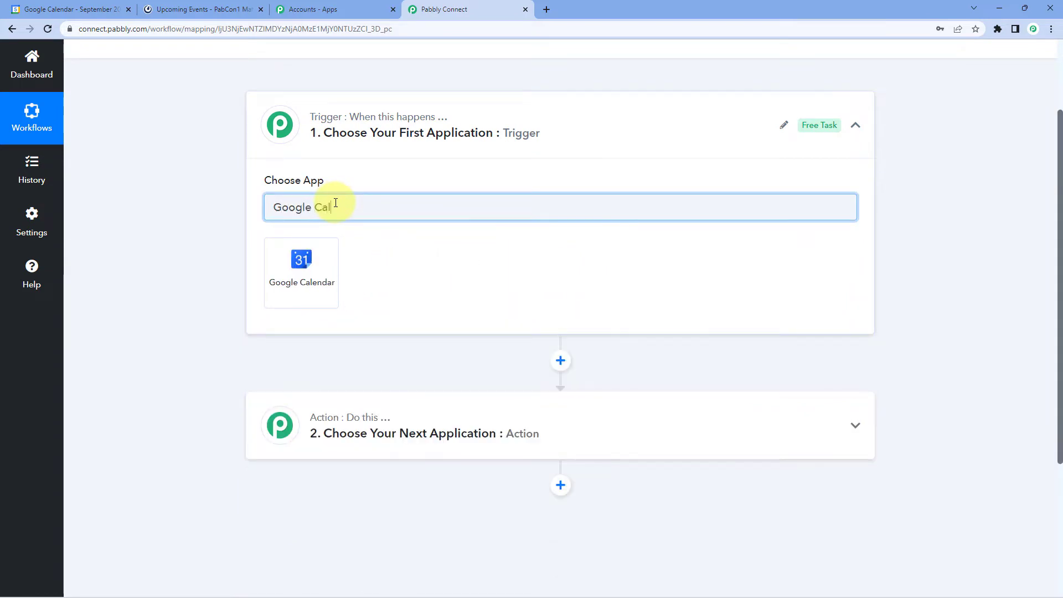
{"action": "type", "text": "n"}
{"action": "key", "text": "BackSpace"}
{"action": "left_click", "coordinate": [324, 260]}
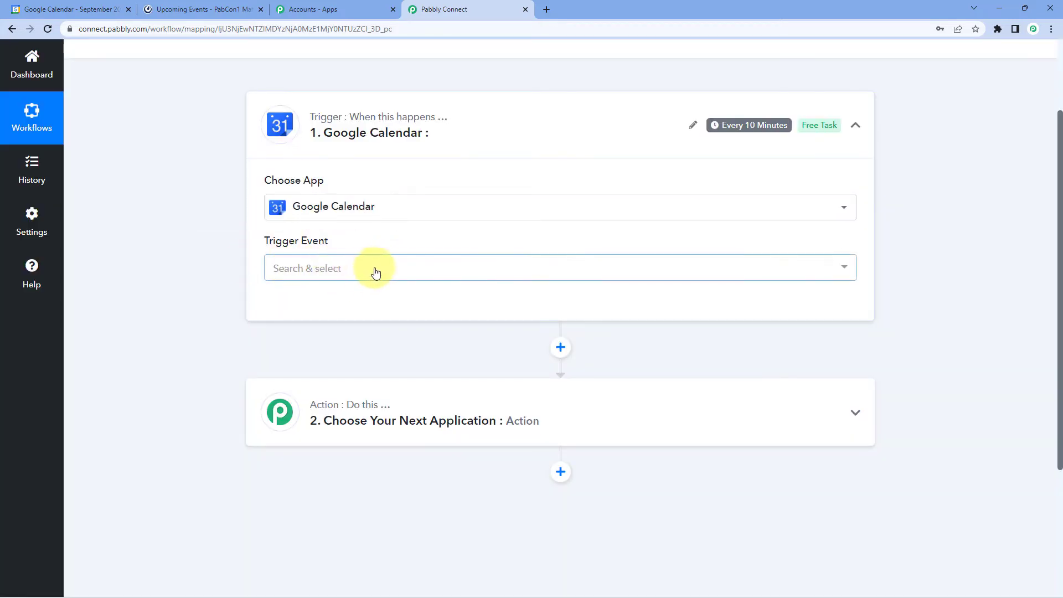
Set the Google Calendar trigger event to New Event
{"action": "left_click", "coordinate": [375, 272]}
{"action": "scroll", "coordinate": [194, 274], "scroll_direction": "down", "scroll_amount": 1}
{"action": "left_click", "coordinate": [351, 278]}
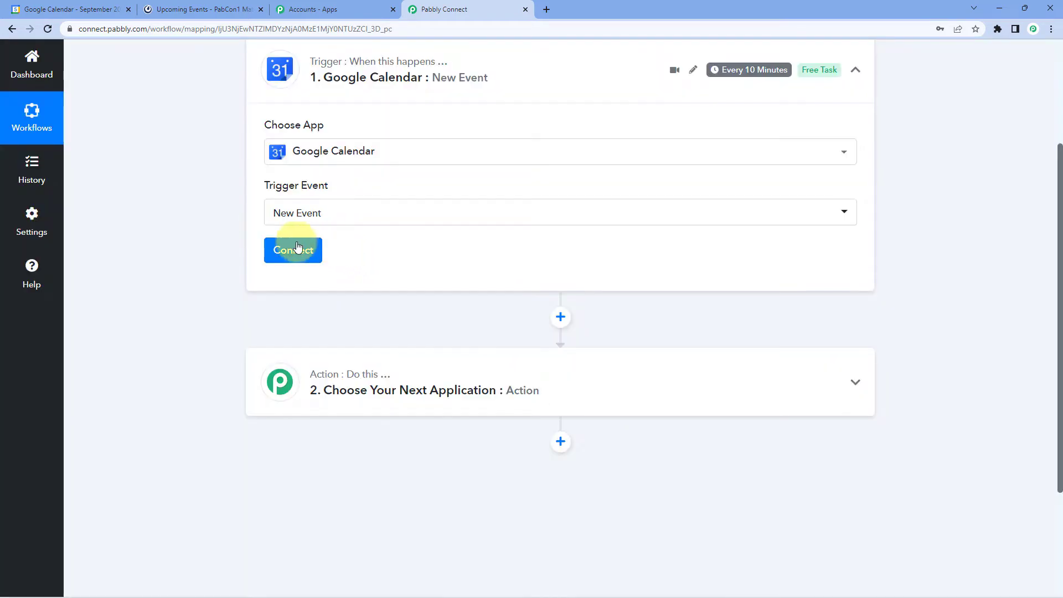
Add a new Google Calendar connection for the trigger and authorize Pabbly Connect to access the Google account
{"action": "left_click", "coordinate": [294, 249]}
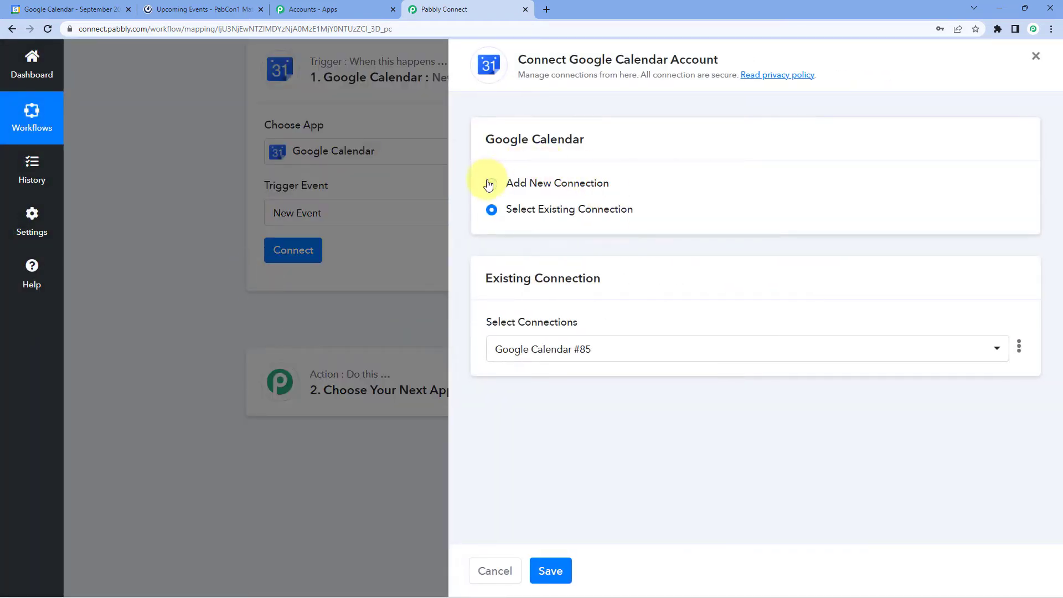
{"action": "left_click", "coordinate": [490, 183]}
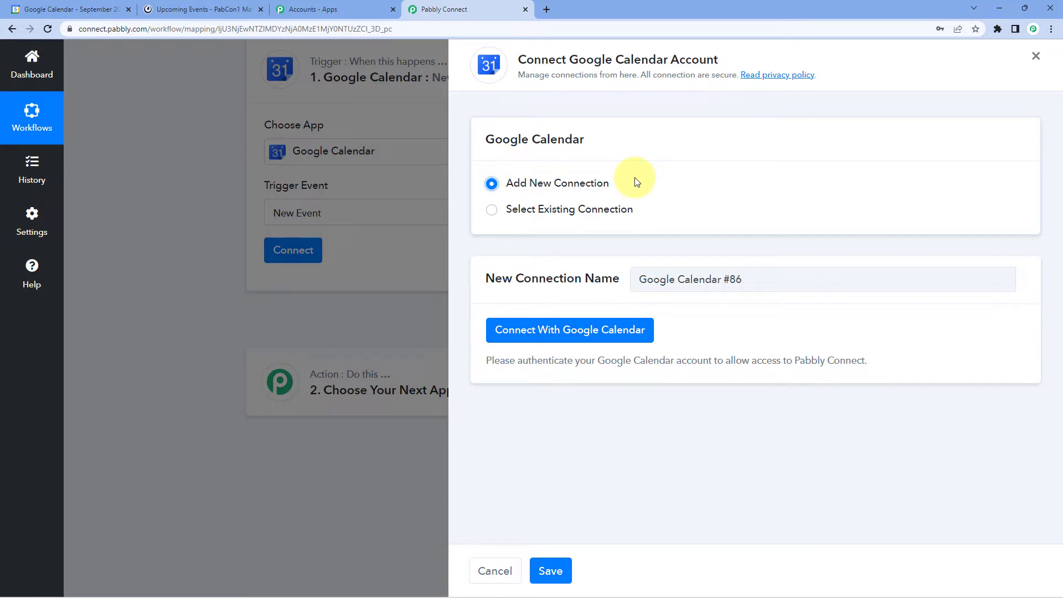
{"action": "left_click", "coordinate": [571, 331]}
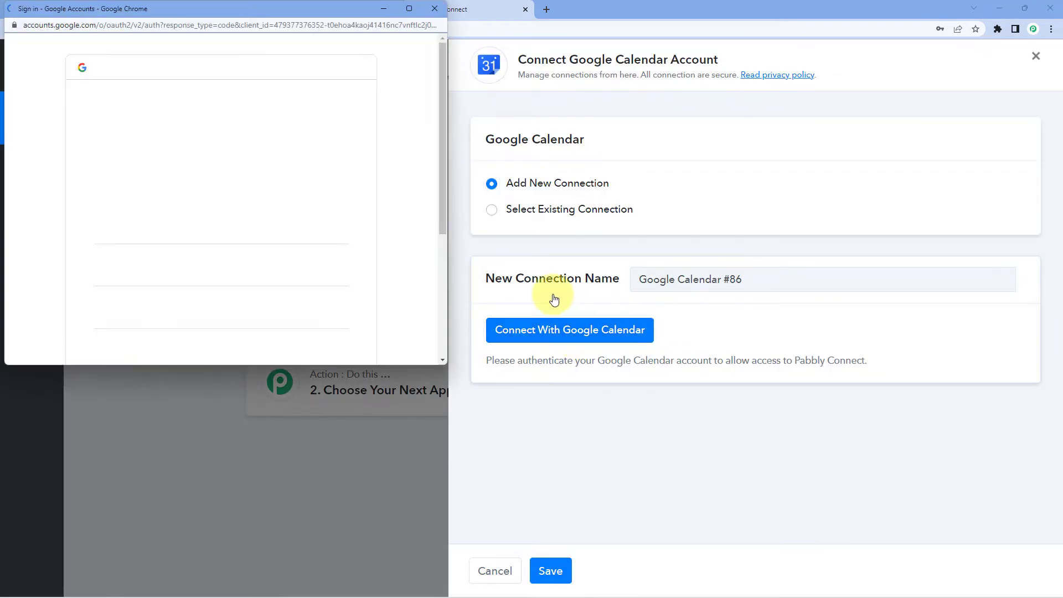
{"action": "left_click", "coordinate": [197, 235]}
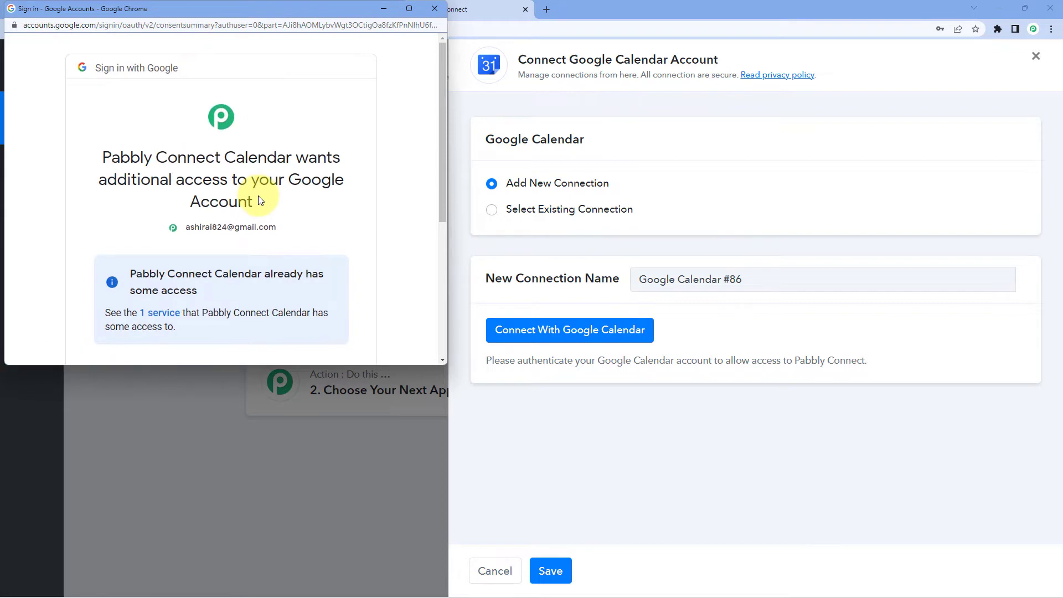
{"action": "scroll", "coordinate": [256, 199], "scroll_direction": "down", "scroll_amount": 5}
{"action": "left_click", "coordinate": [314, 273]}
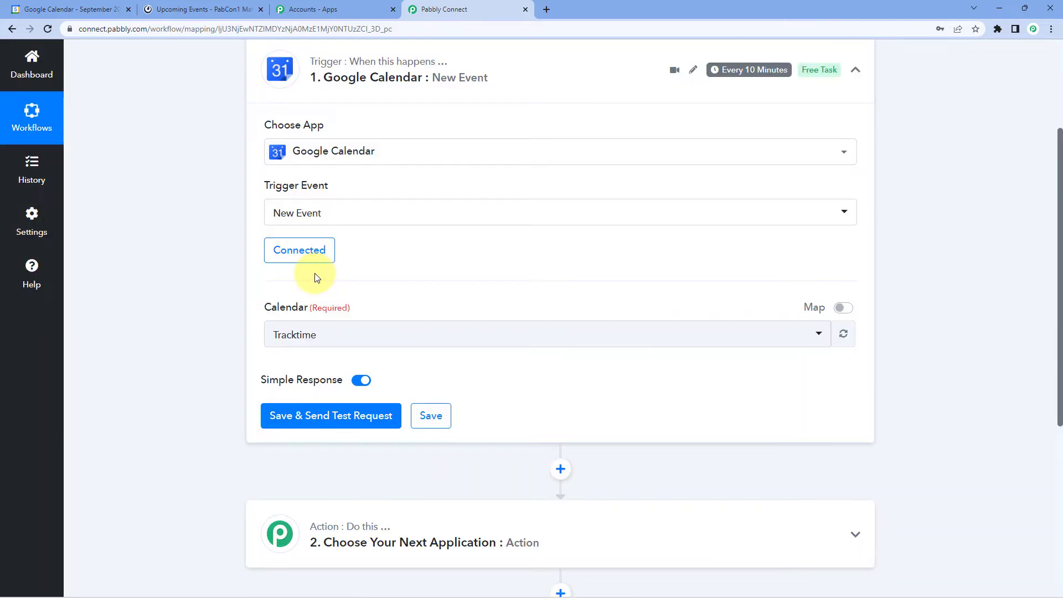
Open the list of available calendars for the Google Calendar trigger
{"action": "scroll", "coordinate": [314, 274], "scroll_direction": "down", "scroll_amount": 1}
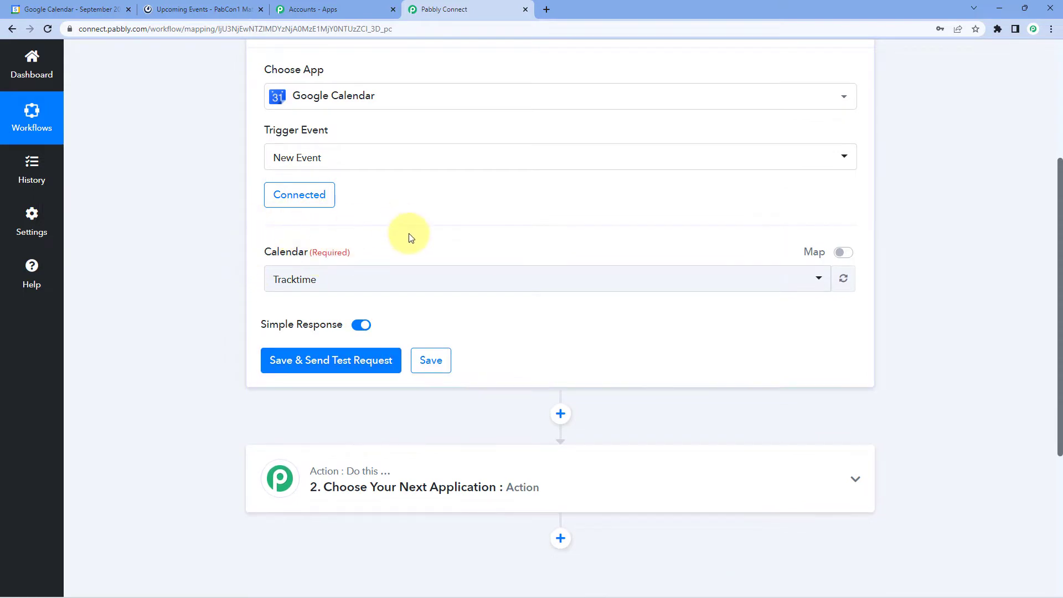
{"action": "left_click", "coordinate": [414, 282]}
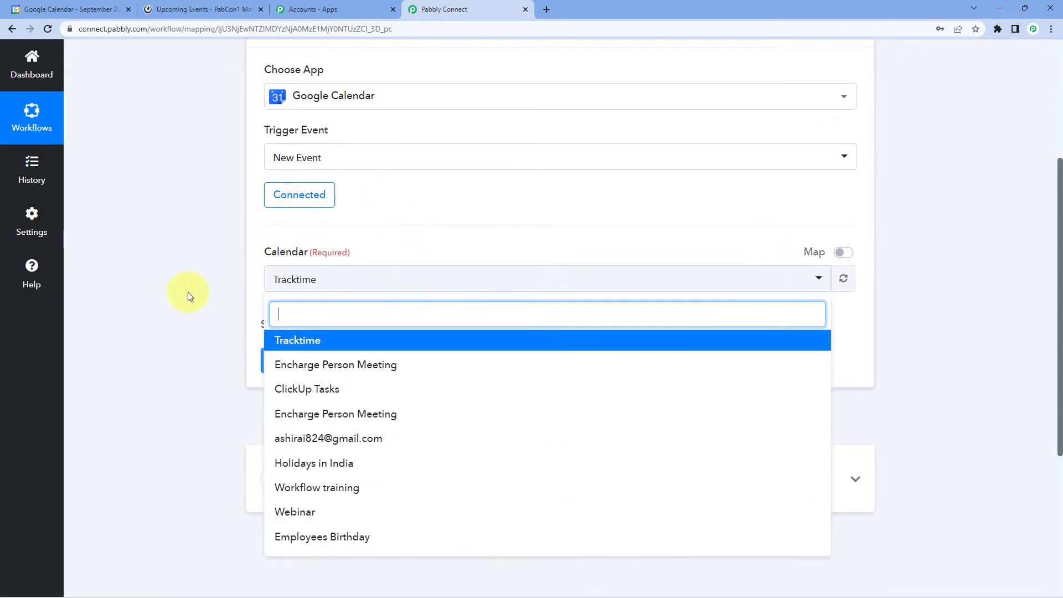
{"action": "scroll", "coordinate": [188, 291], "scroll_direction": "down", "scroll_amount": 2}
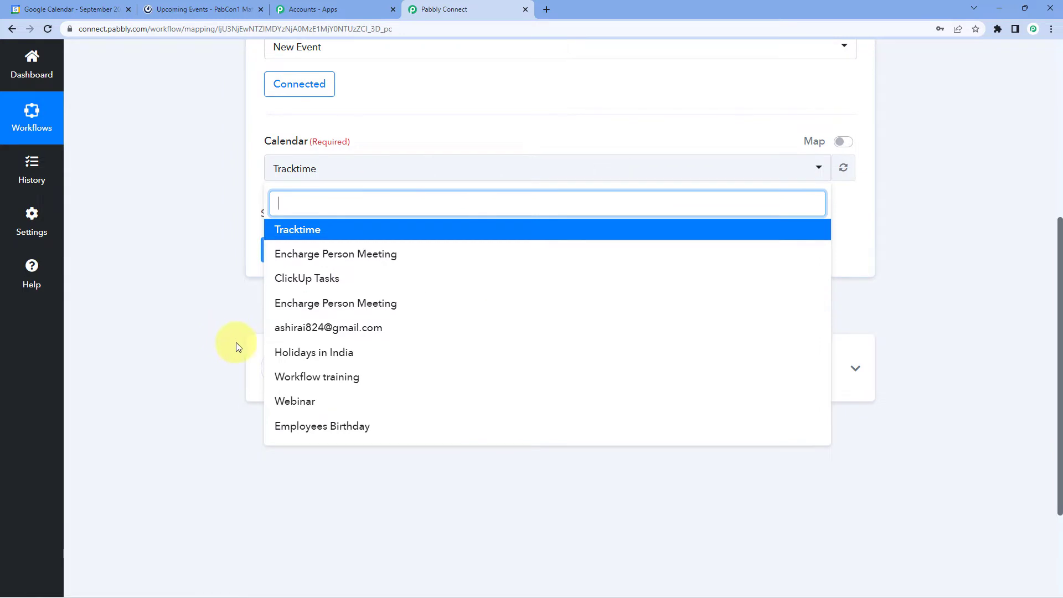
{"action": "scroll", "coordinate": [232, 338], "scroll_direction": "up", "scroll_amount": 1}
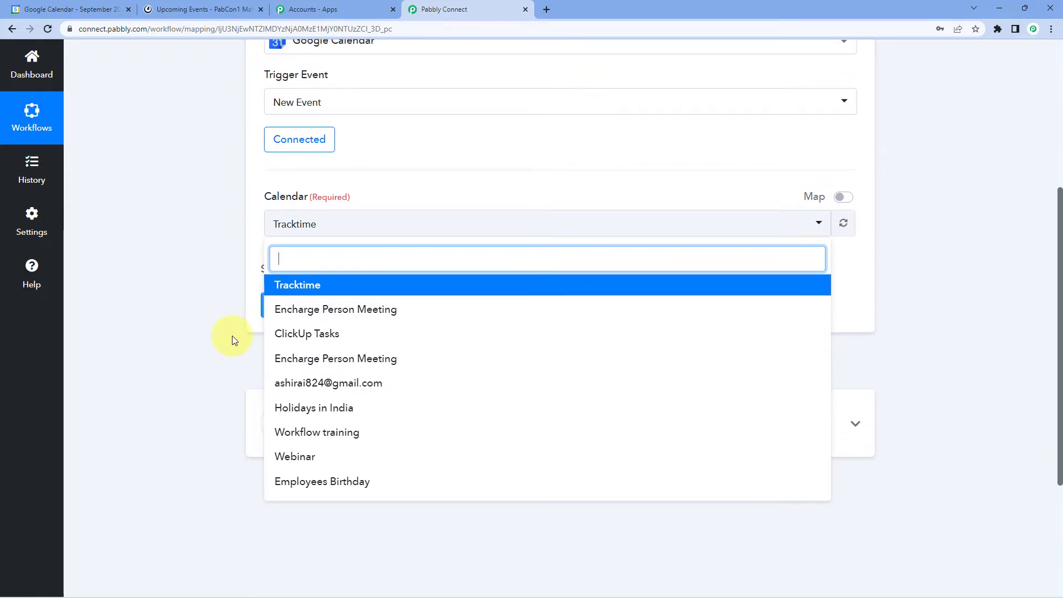
Switch to Google Calendar, hide the Workflow training calendar and show the Webinar calendar
{"action": "left_click", "coordinate": [67, 9]}
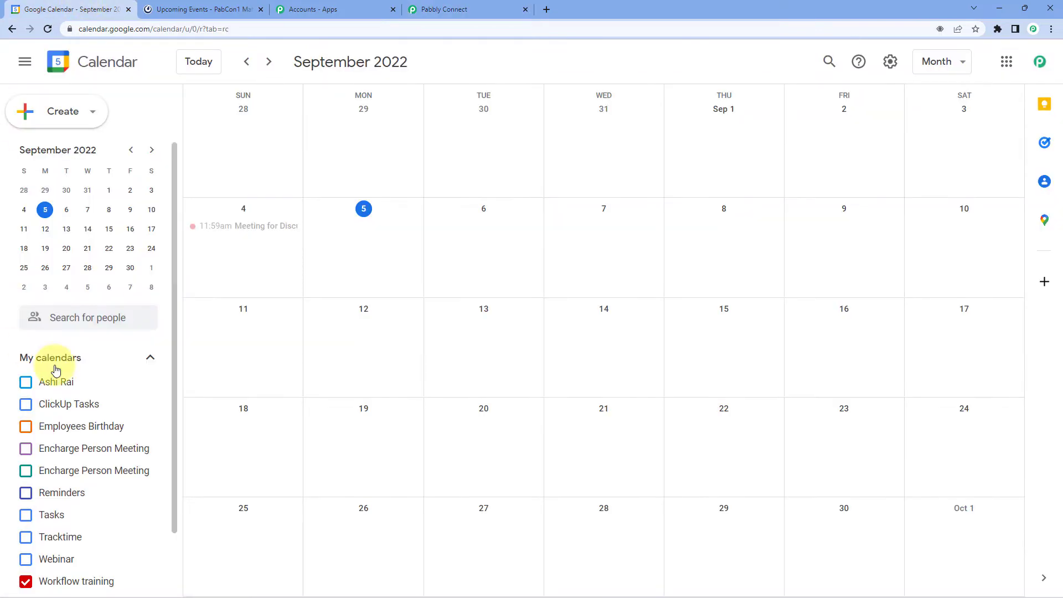
{"action": "scroll", "coordinate": [83, 365], "scroll_direction": "down", "scroll_amount": 2}
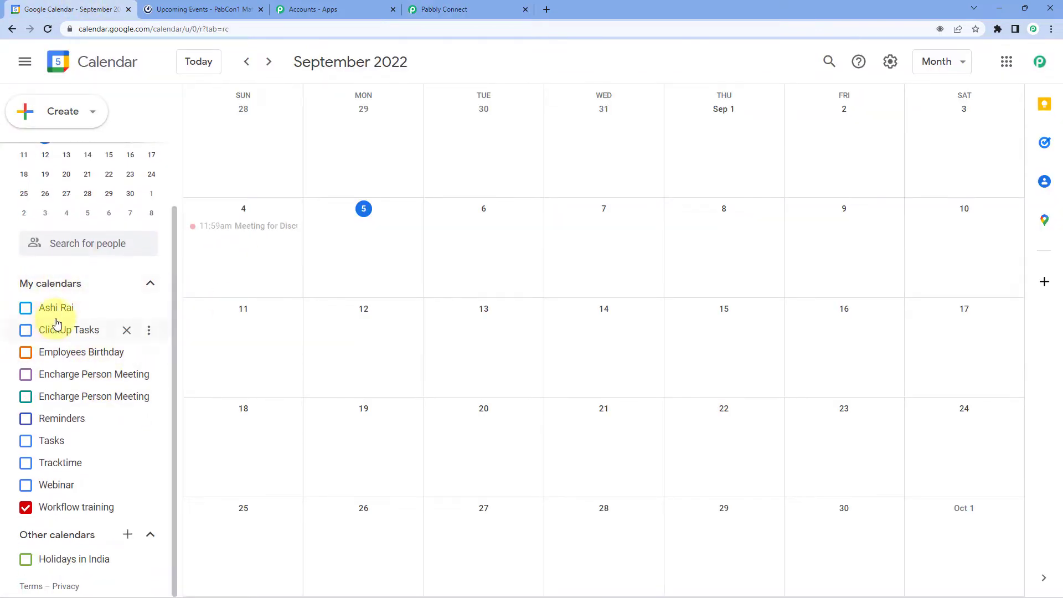
{"action": "left_click", "coordinate": [27, 508]}
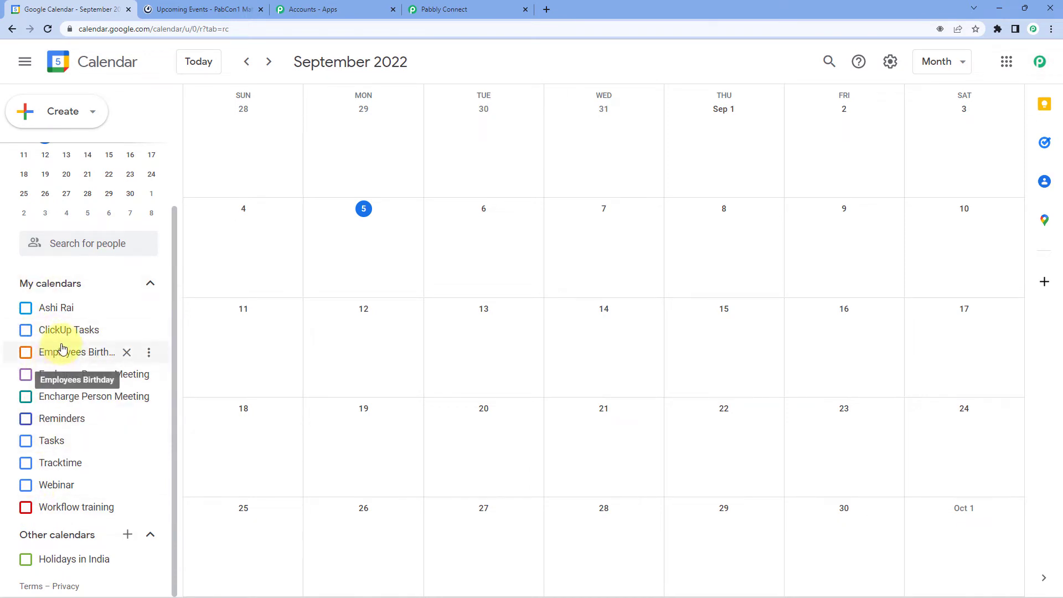
{"action": "left_click", "coordinate": [26, 486]}
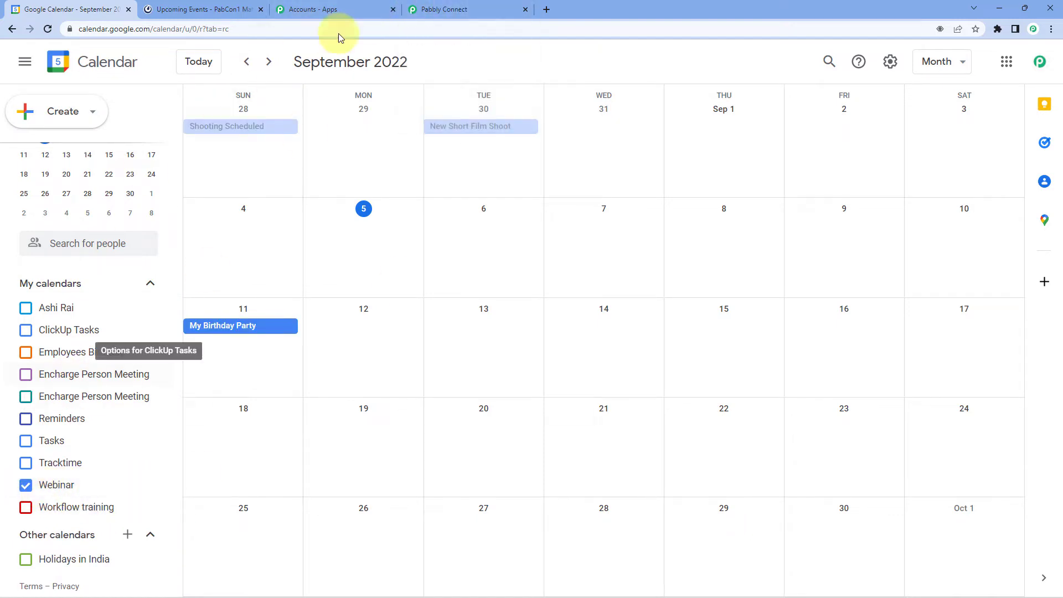
Switch back to Pabbly Connect and select Webinar as the trigger's calendar
{"action": "left_click", "coordinate": [468, 9]}
{"action": "left_click", "coordinate": [297, 456]}
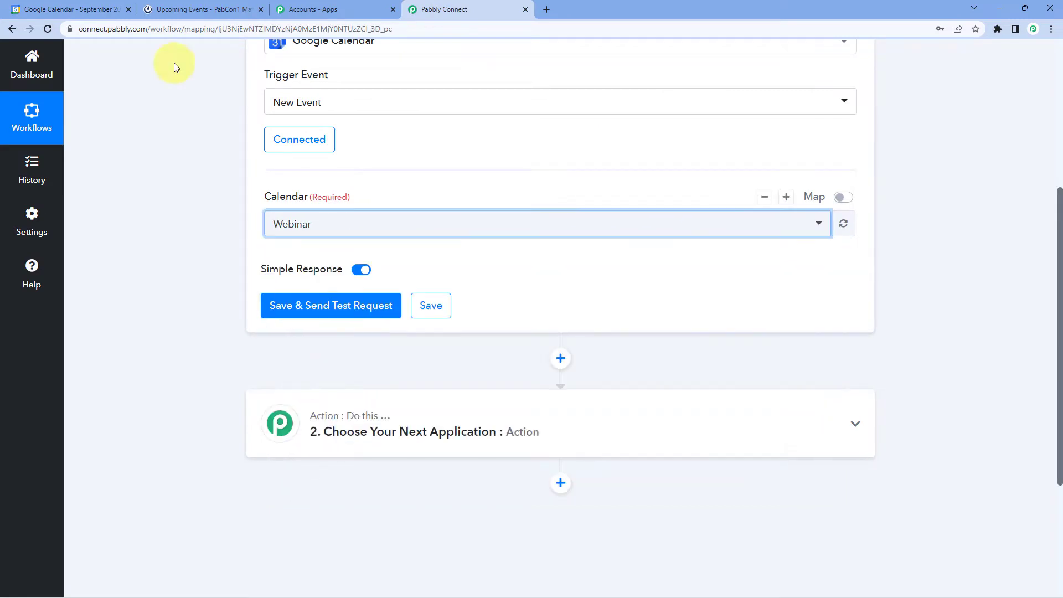
{"action": "scroll", "coordinate": [222, 105], "scroll_direction": "up", "scroll_amount": 1}
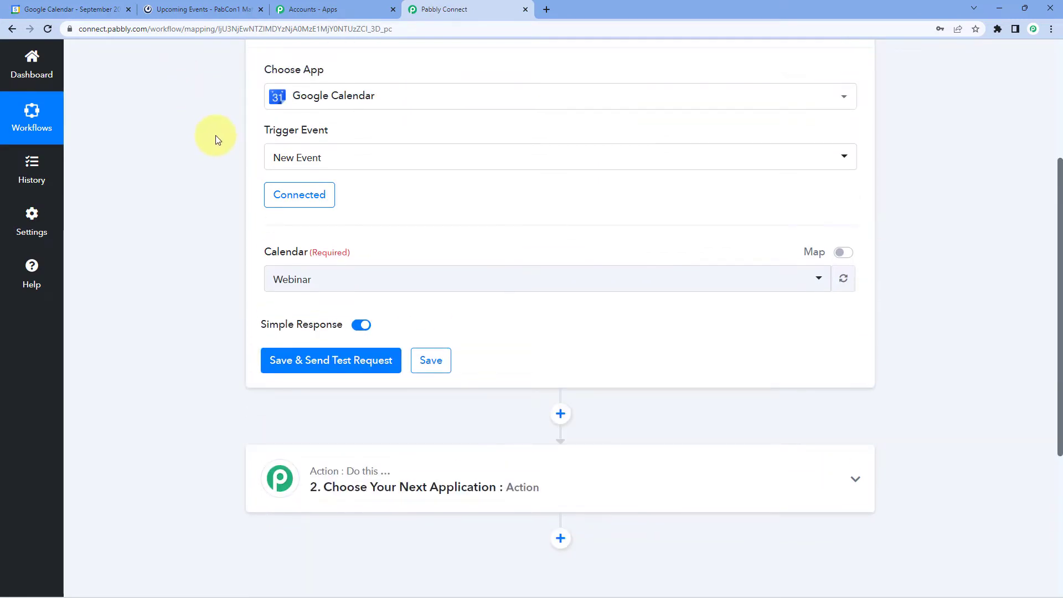
Check the Webinar calendar in Google Calendar and return to the trigger settings in Pabbly Connect
{"action": "left_click", "coordinate": [95, 9]}
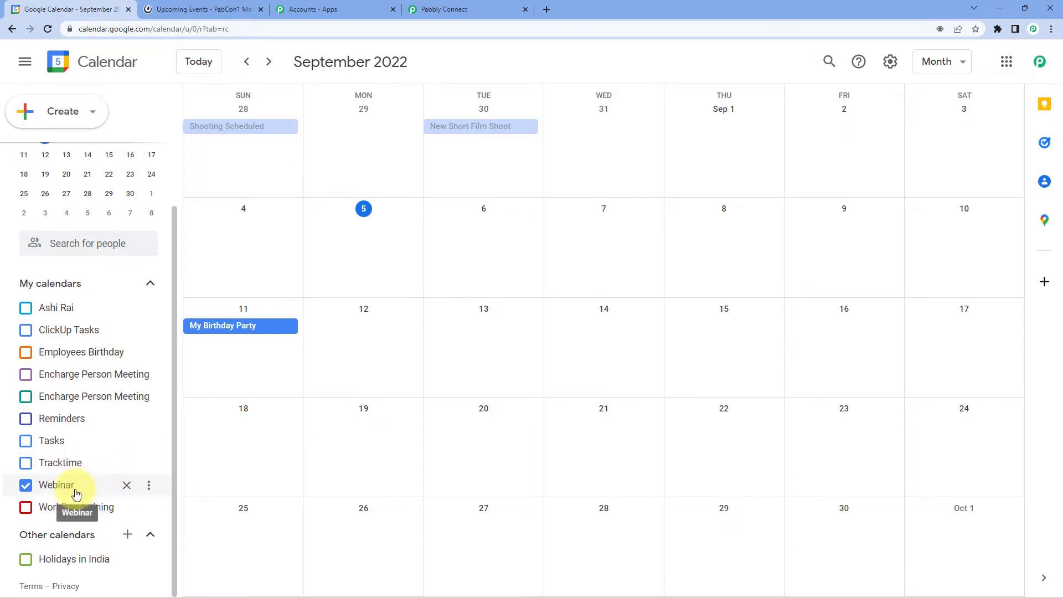
{"action": "left_click", "coordinate": [467, 9]}
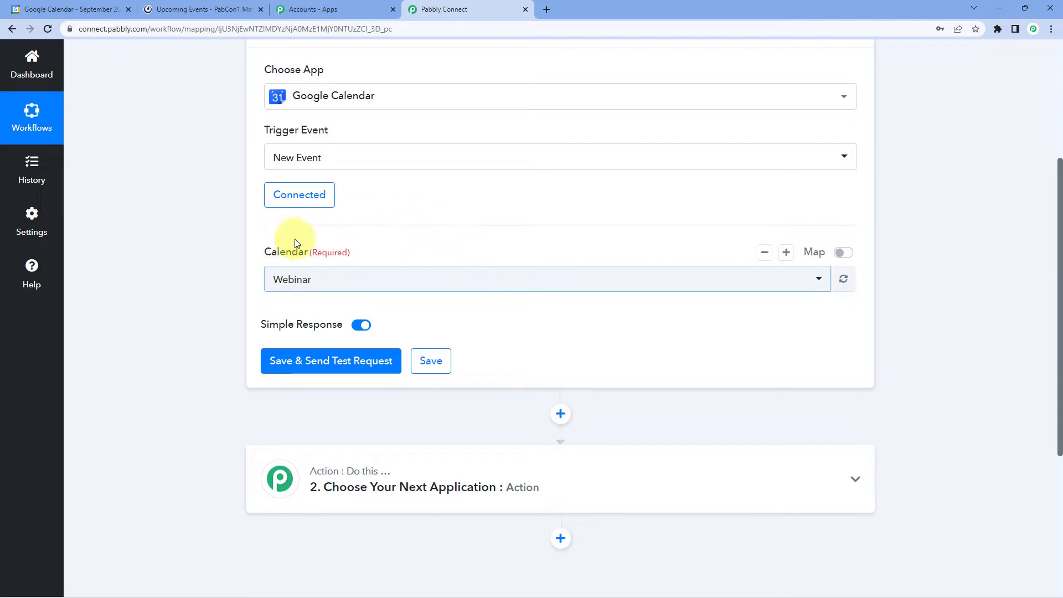
{"action": "scroll", "coordinate": [369, 278], "scroll_direction": "up", "scroll_amount": 1}
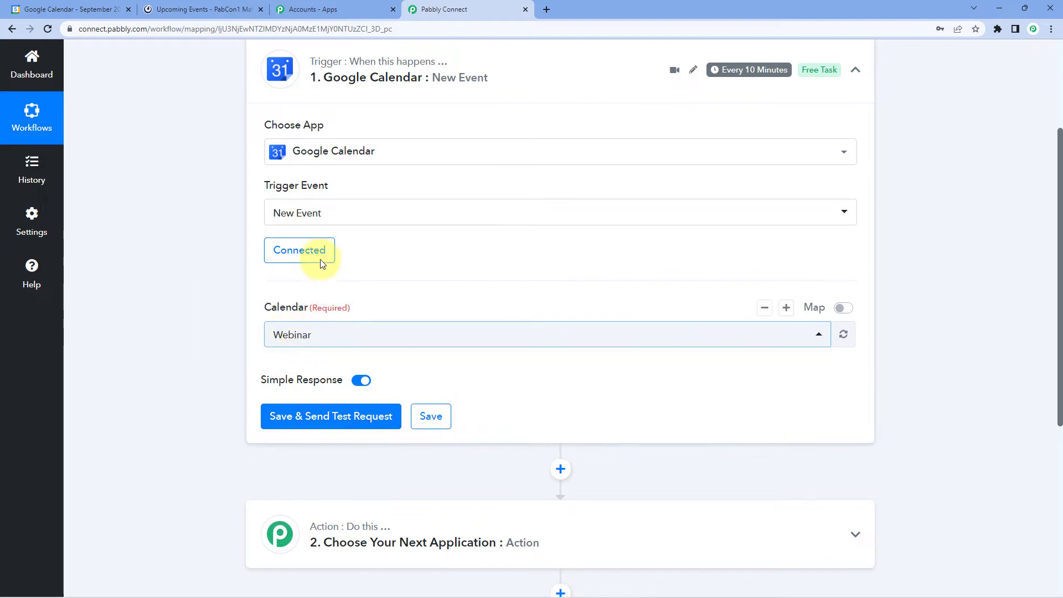
Switch to Google Calendar and start a September 20 event in the Webinar calendar titled "Developers Conference"
{"action": "left_click", "coordinate": [77, 8]}
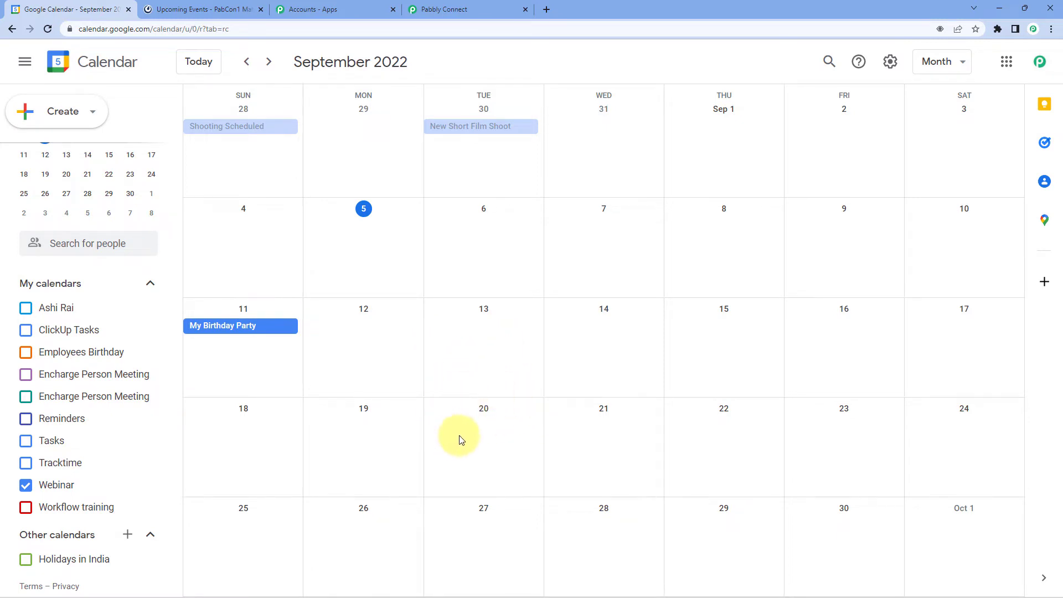
{"action": "left_click", "coordinate": [482, 424]}
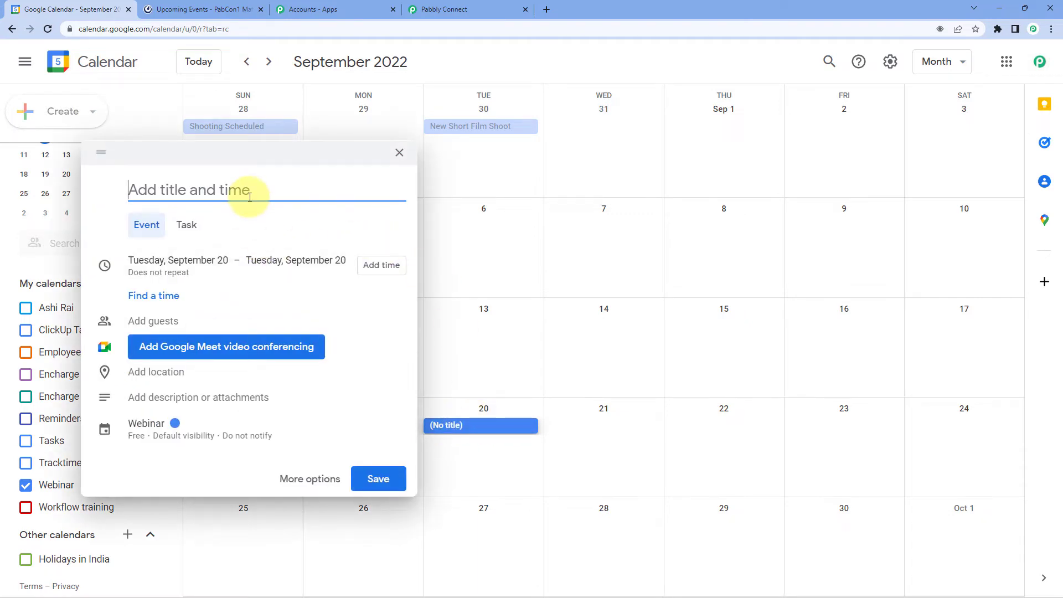
{"action": "type", "text": "Devolepers Conference"}
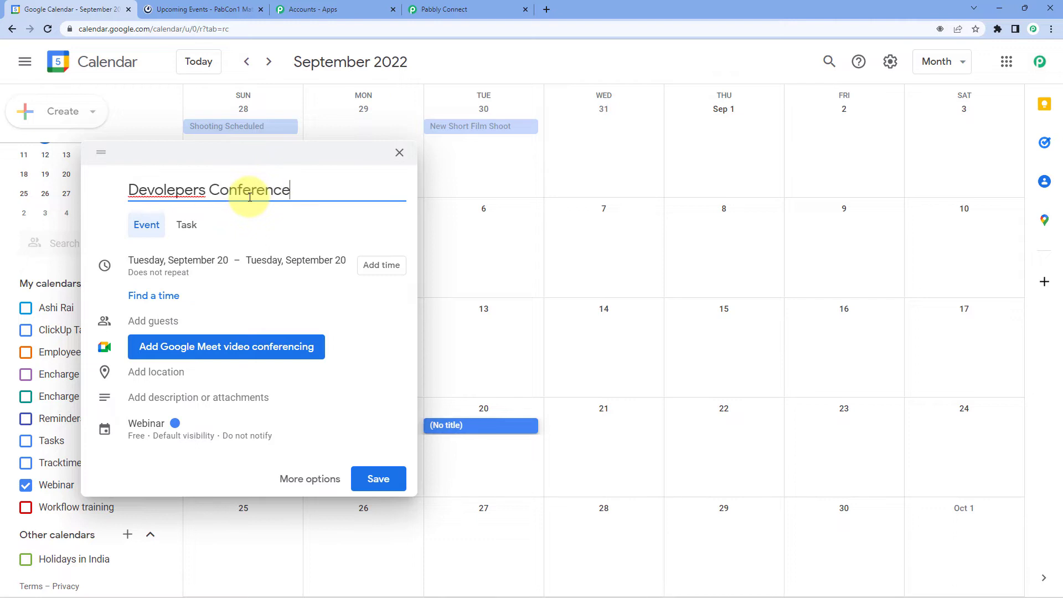
{"action": "right_click", "coordinate": [169, 190]}
{"action": "left_click", "coordinate": [193, 203]}
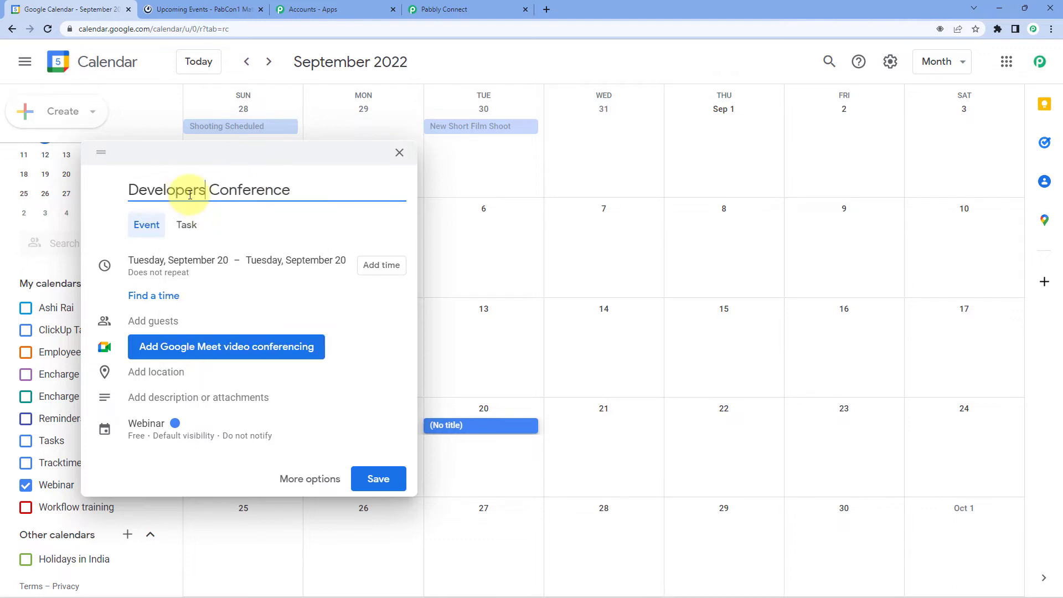
Set the event's start time to 4:00pm and its location to Delhi, India
{"action": "left_click", "coordinate": [385, 268]}
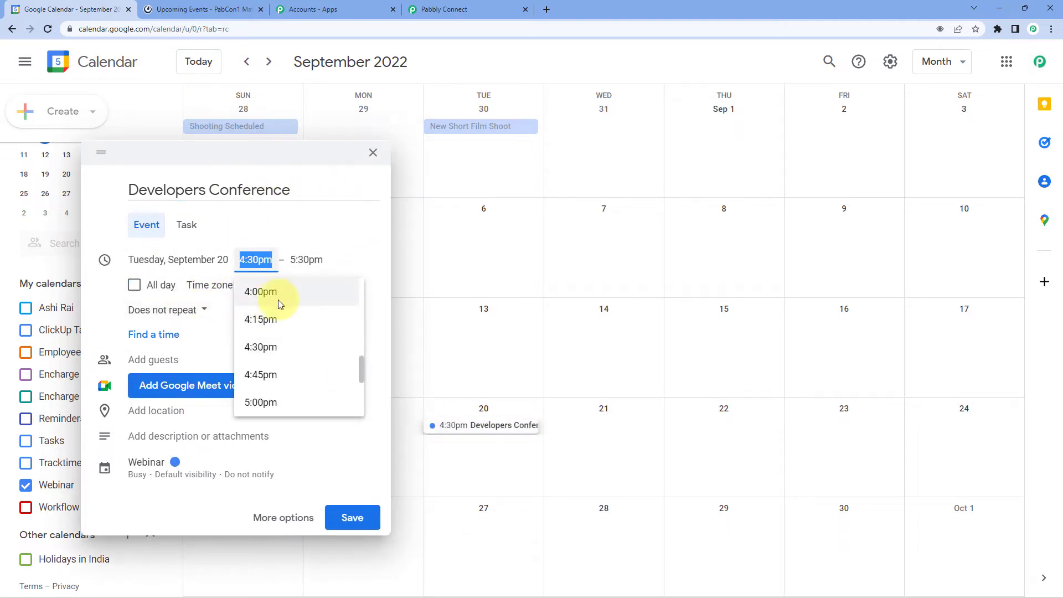
{"action": "left_click", "coordinate": [277, 292]}
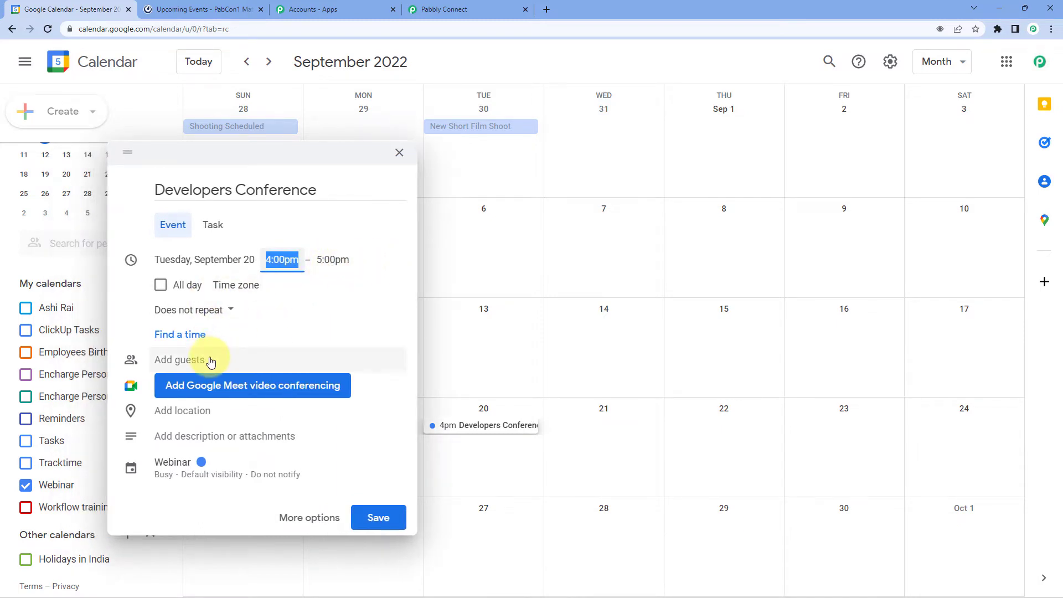
{"action": "left_click", "coordinate": [191, 415]}
{"action": "type", "text": "Delhi"}
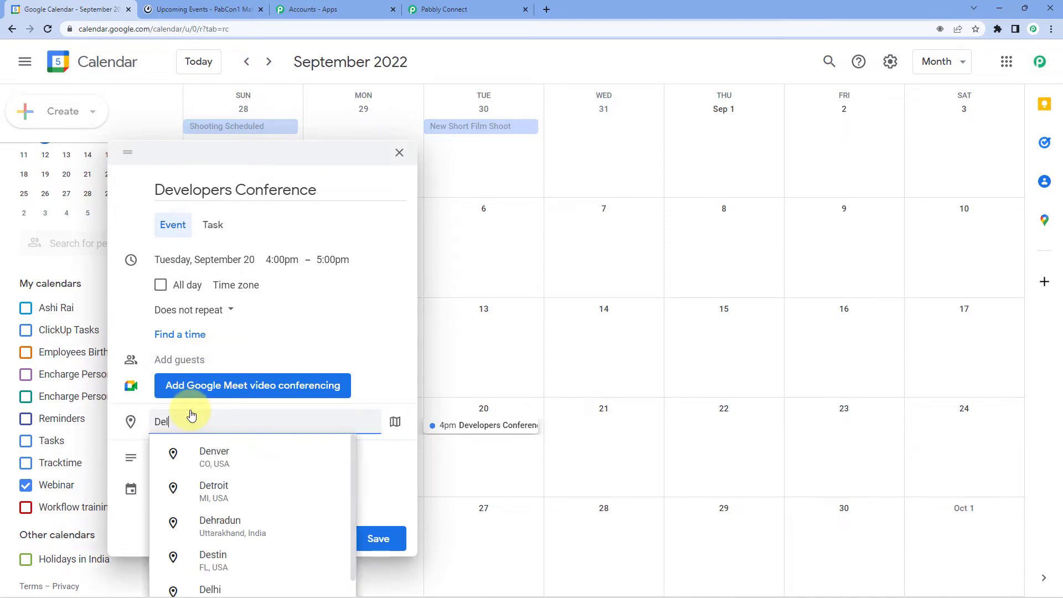
{"action": "left_click", "coordinate": [206, 446]}
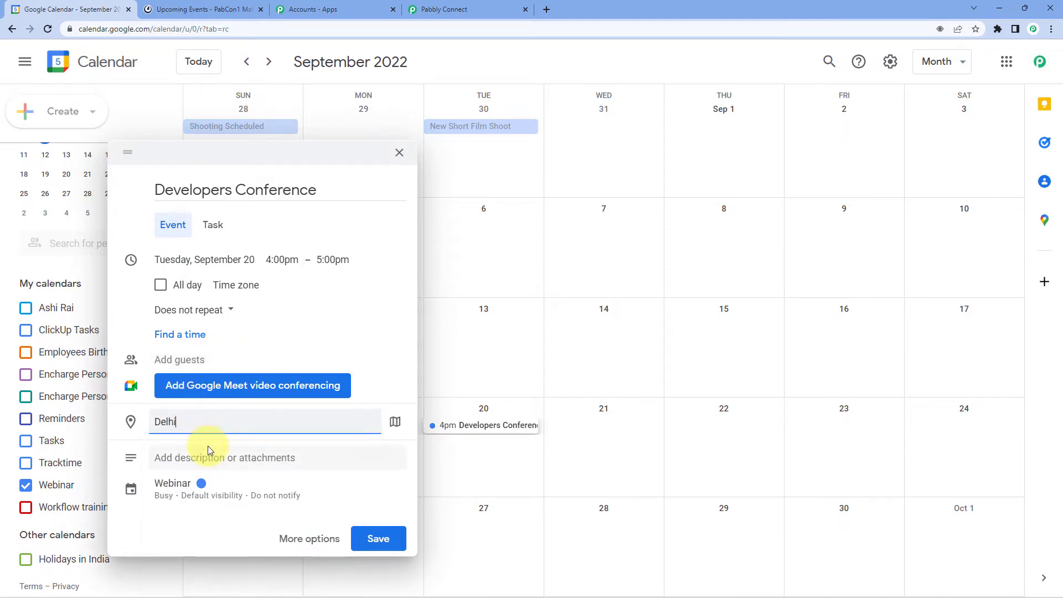
Add the description "We will be having all of our developers at this event." and save the event
{"action": "left_click", "coordinate": [215, 458]}
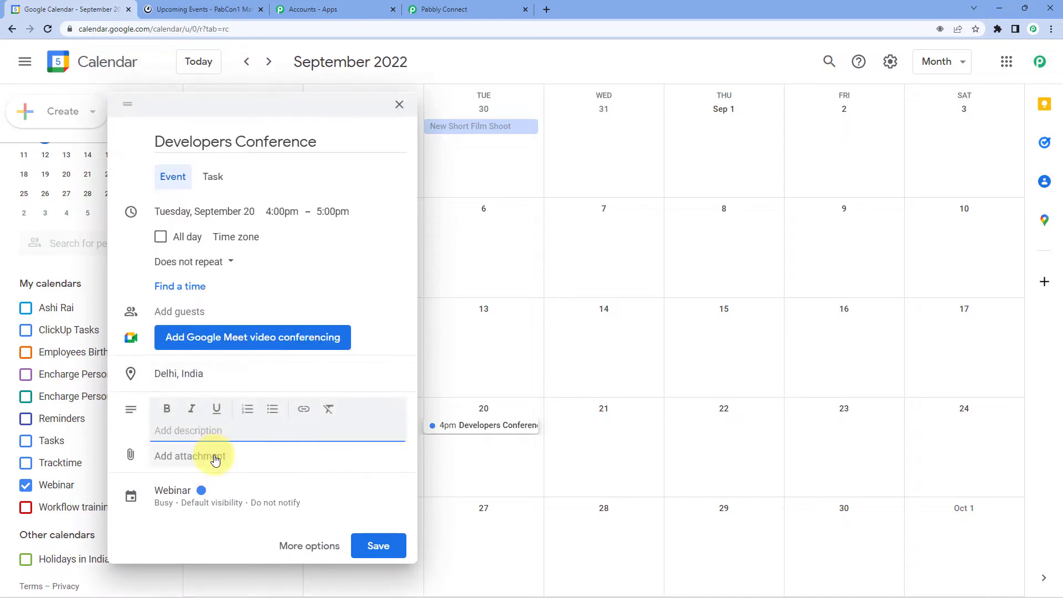
{"action": "type", "text": "We will"}
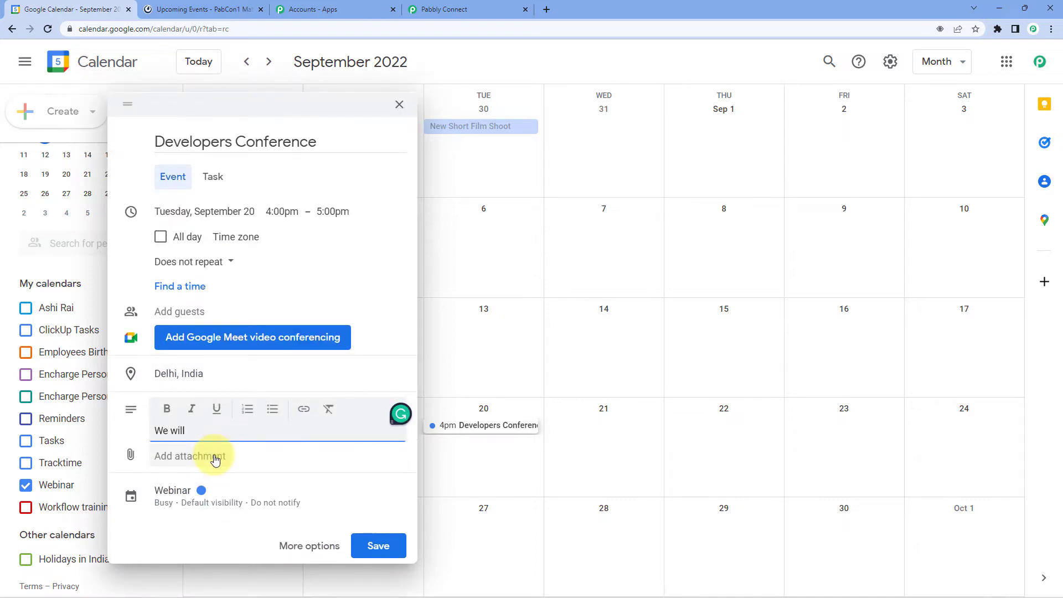
{"action": "type", "text": " be having all of our developers "}
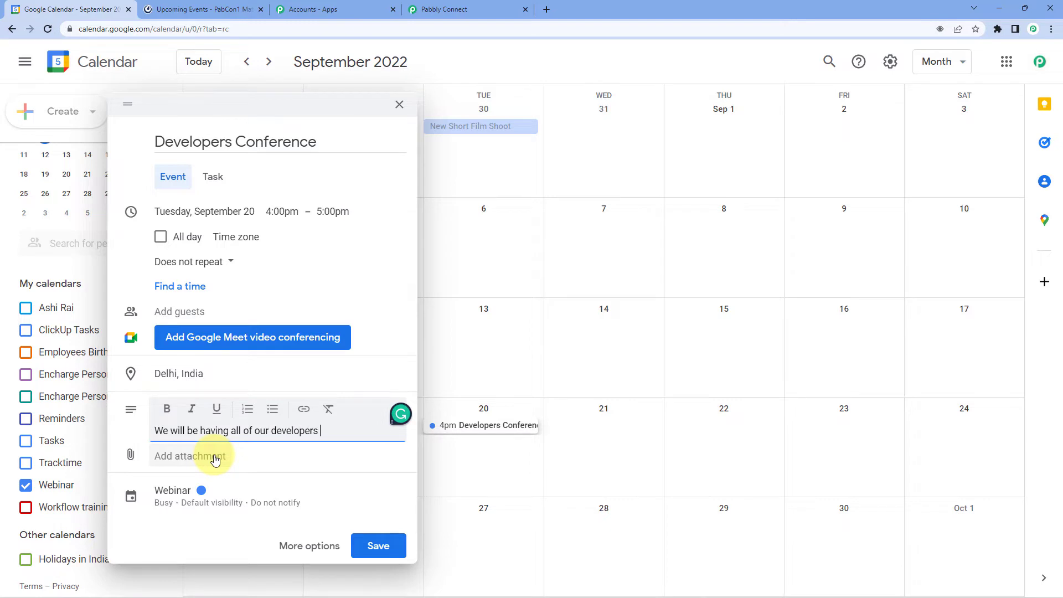
{"action": "type", "text": "in this event."}
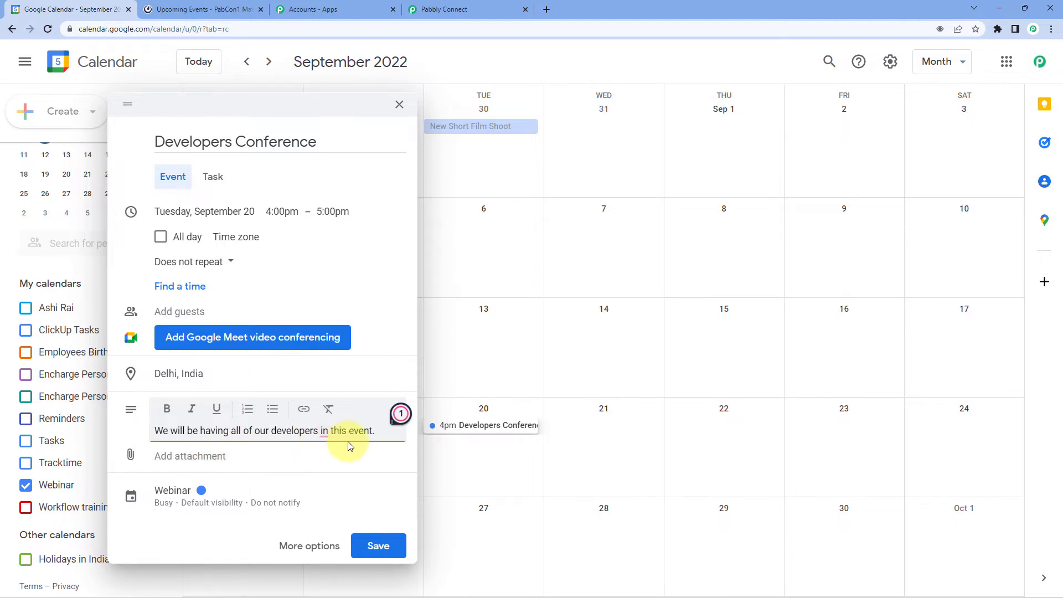
{"action": "mouse_move", "coordinate": [328, 431]}
{"action": "left_click", "coordinate": [330, 459]}
{"action": "left_click", "coordinate": [372, 373]}
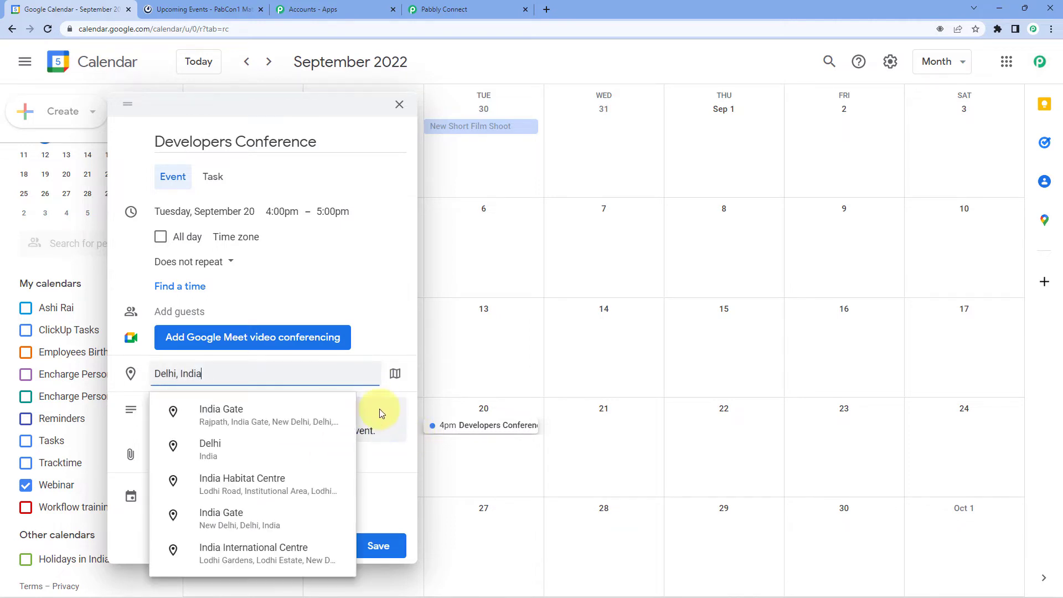
{"action": "left_click", "coordinate": [386, 332]}
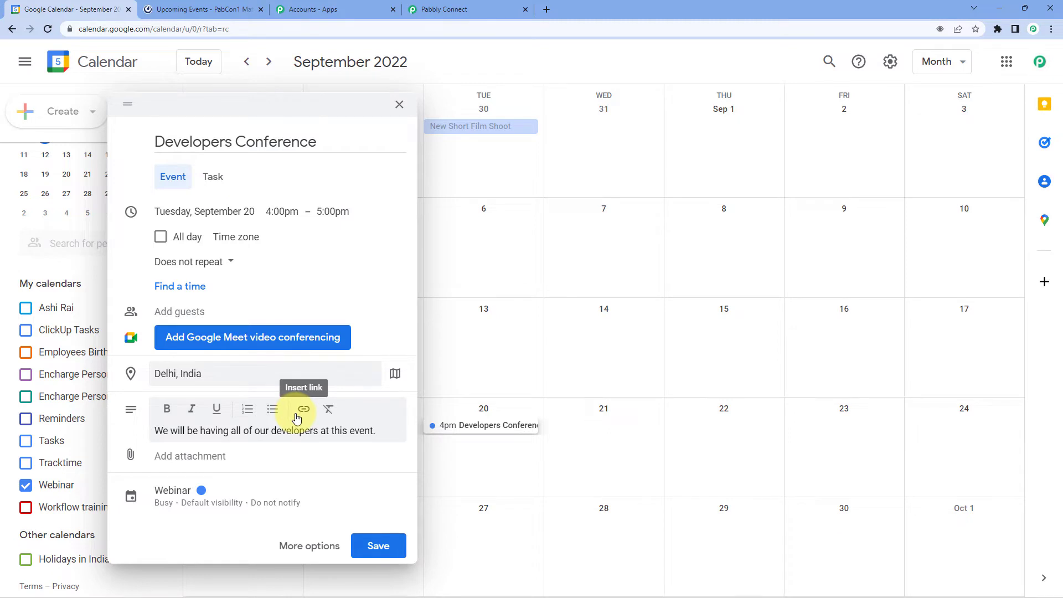
{"action": "left_click", "coordinate": [386, 549]}
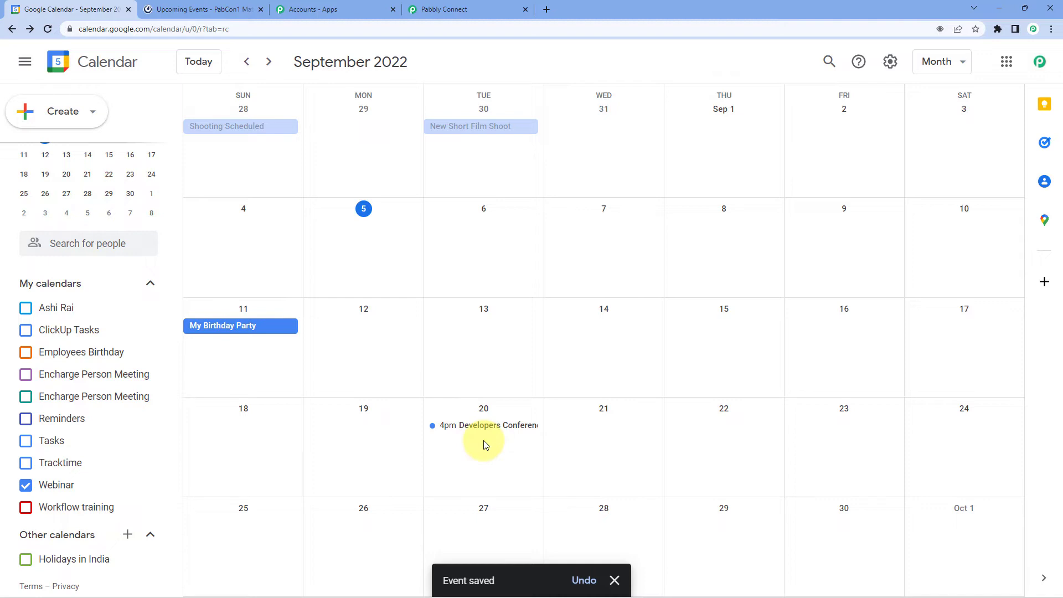
Switch to Pabbly Connect, save the trigger with a test request and review the received summary, description and location
{"action": "left_click", "coordinate": [468, 12]}
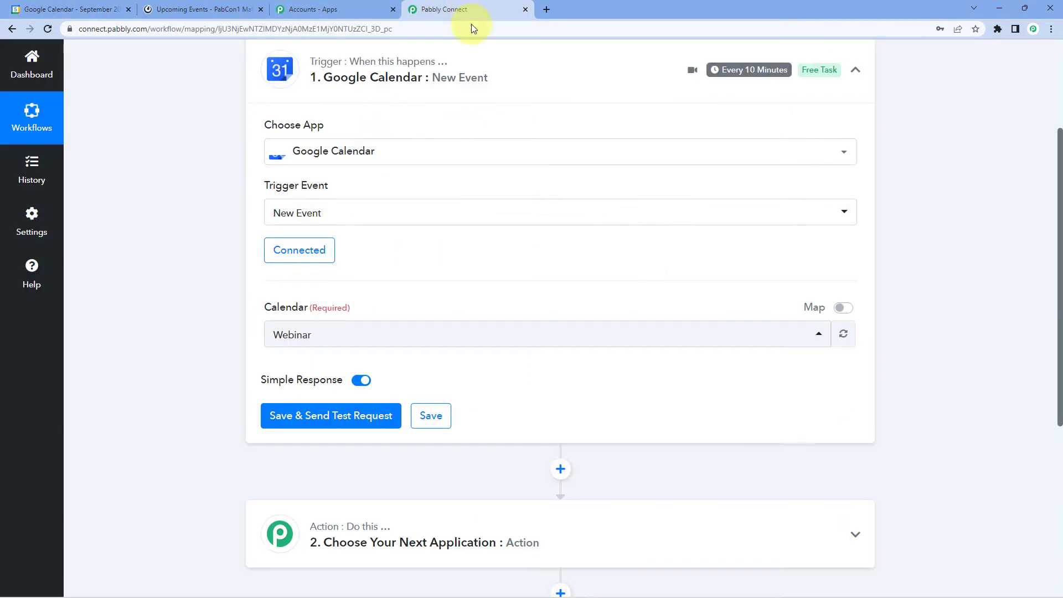
{"action": "left_click", "coordinate": [310, 415]}
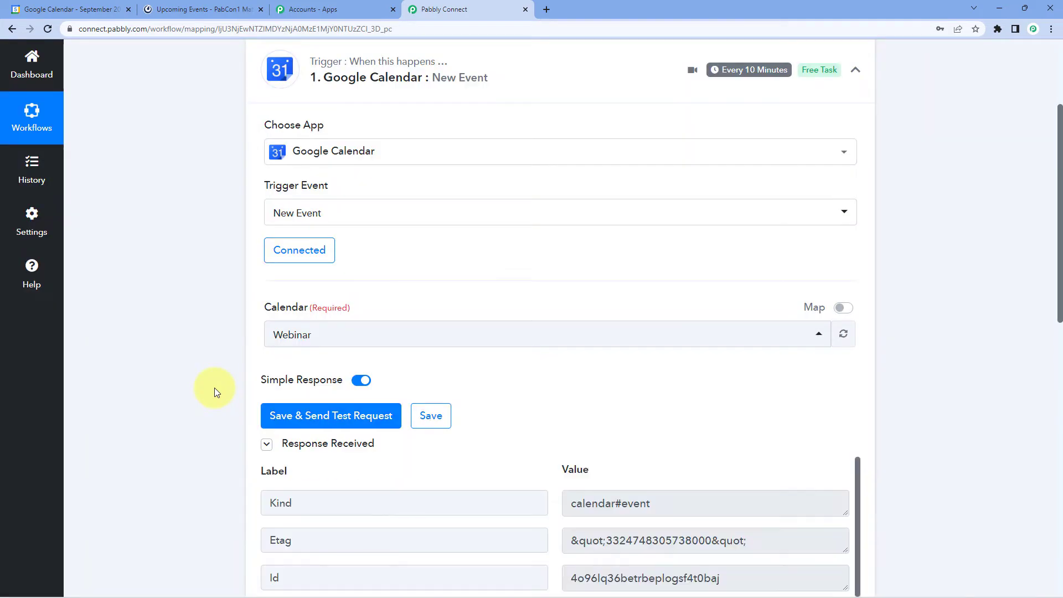
{"action": "scroll", "coordinate": [214, 387], "scroll_direction": "down", "scroll_amount": 3}
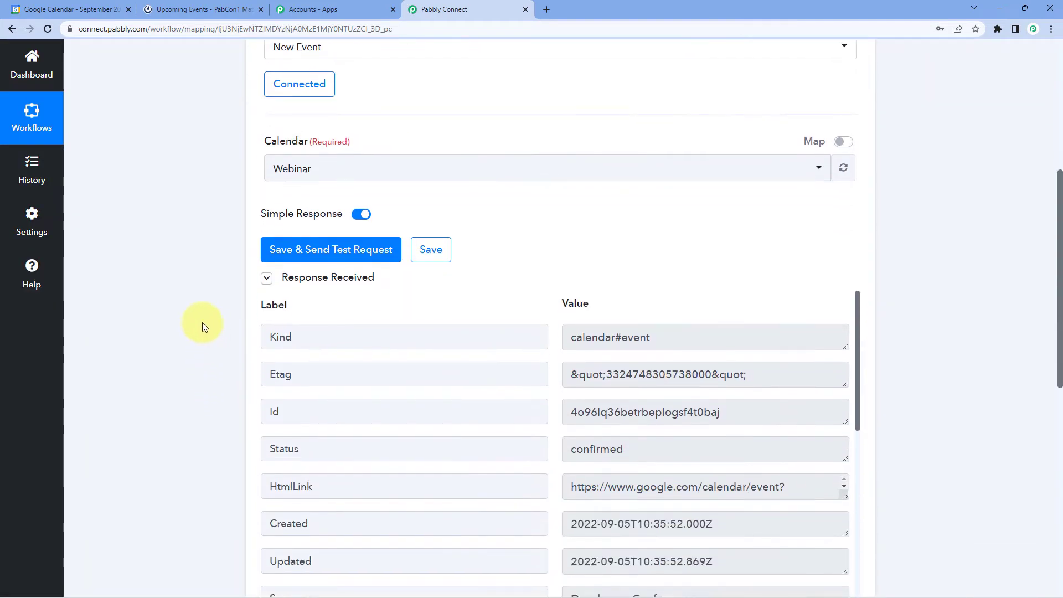
{"action": "scroll", "coordinate": [187, 303], "scroll_direction": "down", "scroll_amount": 1}
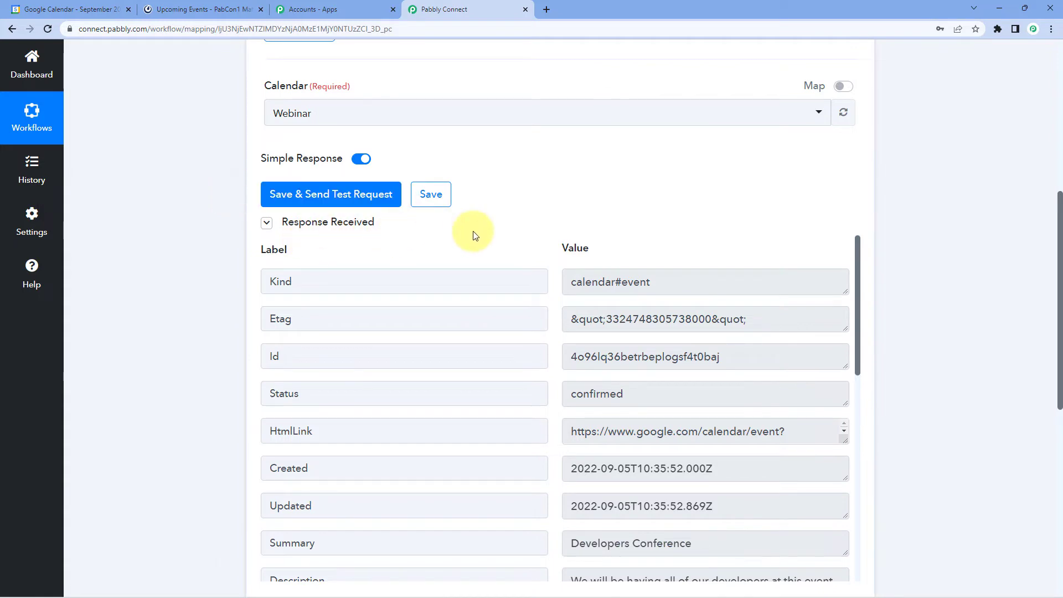
{"action": "scroll", "coordinate": [531, 210], "scroll_direction": "down", "scroll_amount": 1}
{"action": "scroll", "coordinate": [552, 225], "scroll_direction": "down", "scroll_amount": 4}
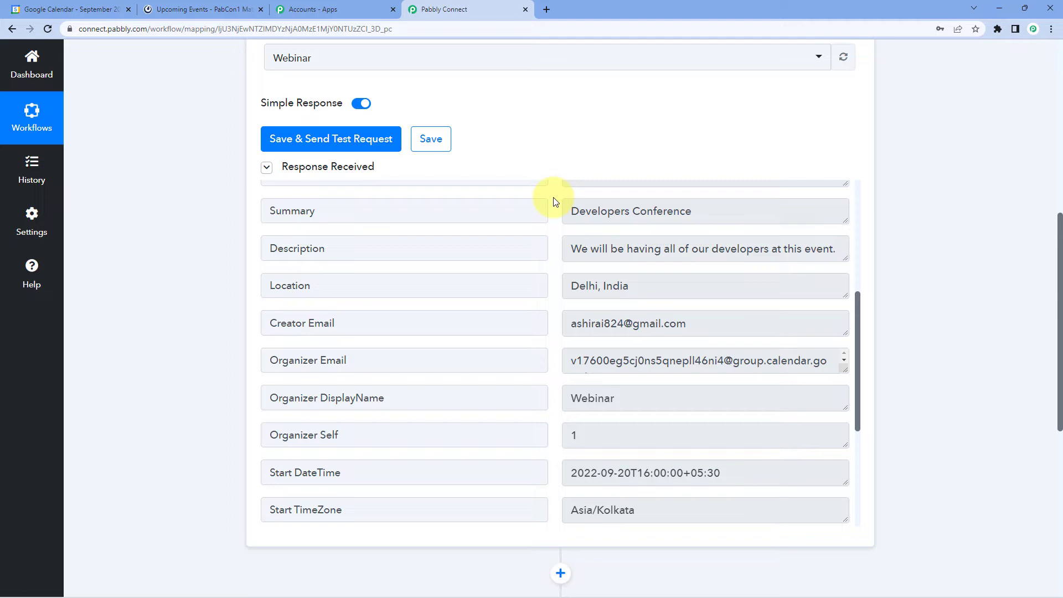
{"action": "left_click_drag", "start_coordinate": [719, 218], "coordinate": [845, 257]}
{"action": "left_click_drag", "start_coordinate": [632, 285], "coordinate": [548, 286]}
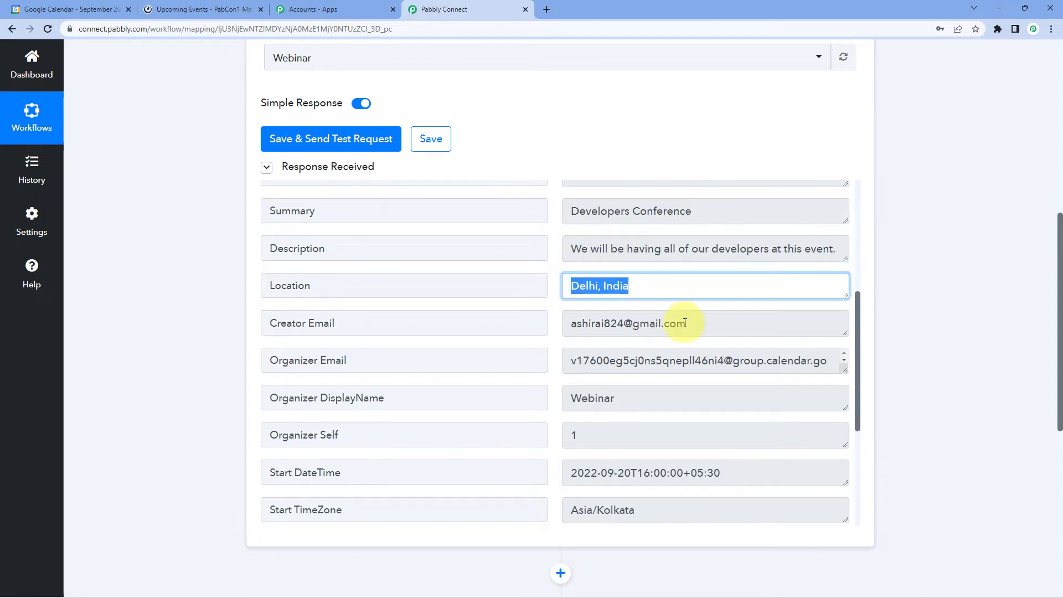
Examine the start and end date-time values and their format in the trigger's response
{"action": "scroll", "coordinate": [579, 311], "scroll_direction": "down", "scroll_amount": 4}
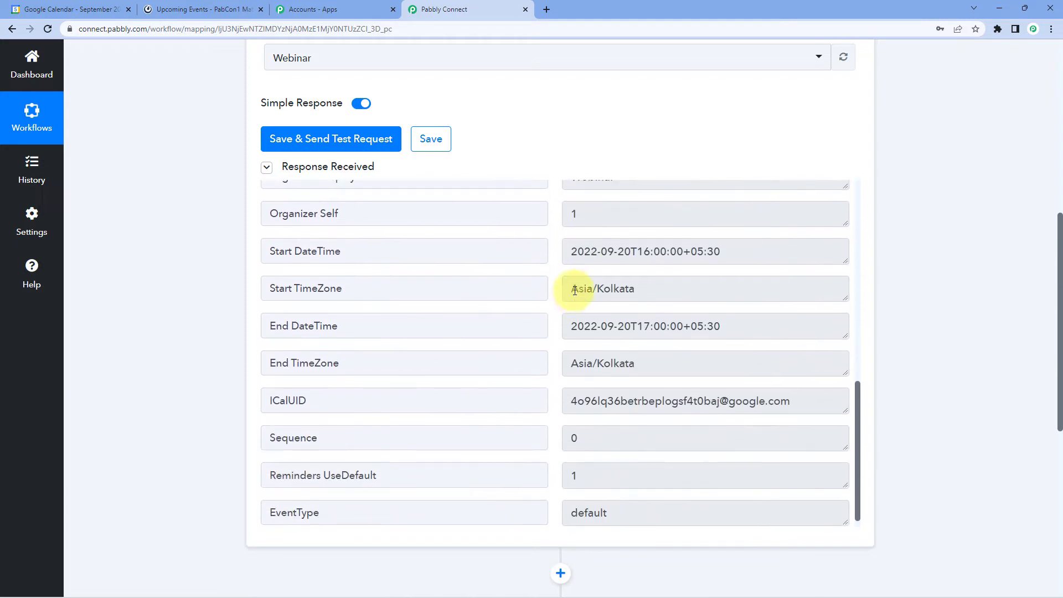
{"action": "left_click_drag", "start_coordinate": [763, 253], "coordinate": [541, 247]}
{"action": "left_click_drag", "start_coordinate": [729, 326], "coordinate": [552, 328]}
{"action": "left_click", "coordinate": [555, 252]}
{"action": "left_click_drag", "start_coordinate": [574, 248], "coordinate": [772, 265]}
{"action": "left_click_drag", "start_coordinate": [742, 326], "coordinate": [550, 285]}
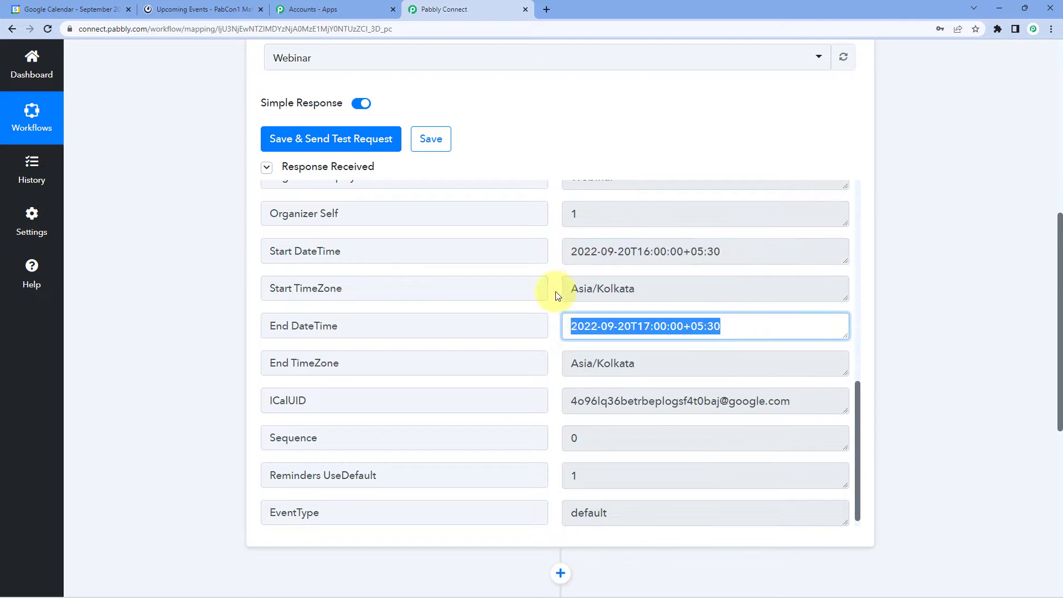
{"action": "left_click", "coordinate": [550, 289]}
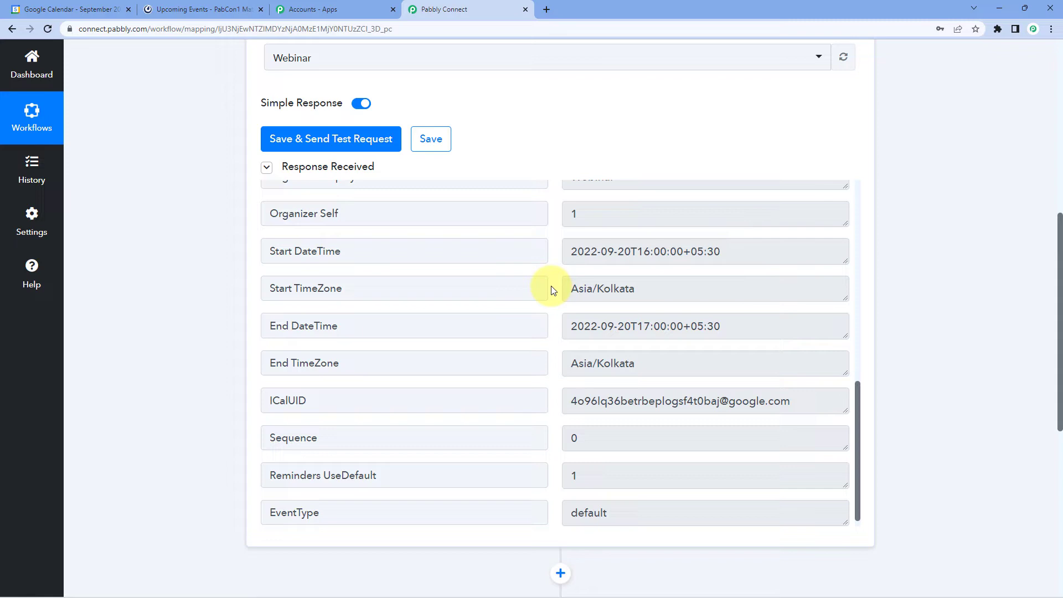
{"action": "left_click_drag", "start_coordinate": [570, 246], "coordinate": [742, 255]}
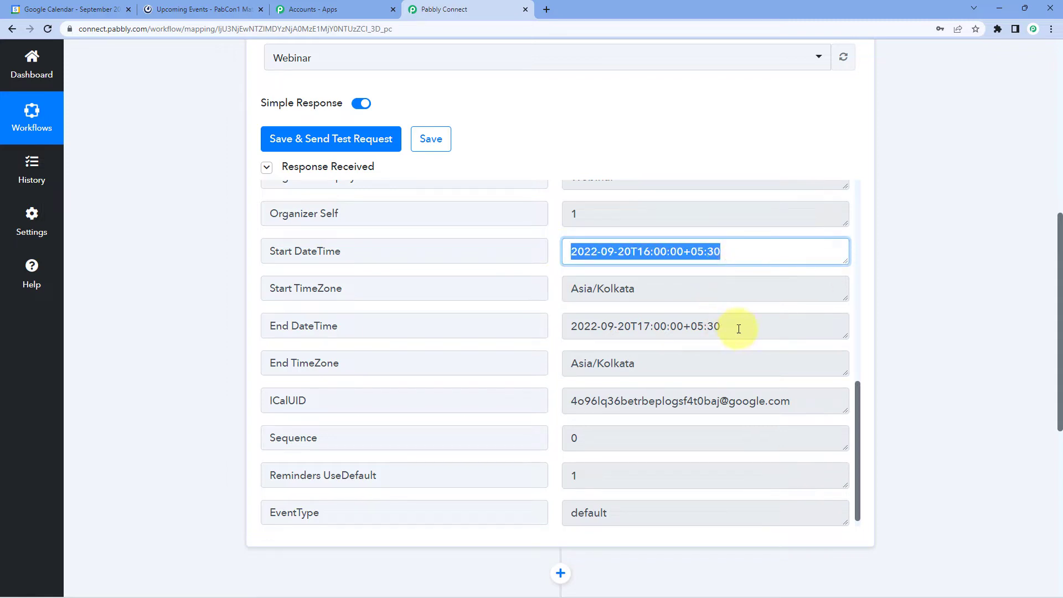
{"action": "left_click_drag", "start_coordinate": [739, 329], "coordinate": [505, 351]}
{"action": "left_click", "coordinate": [543, 310]}
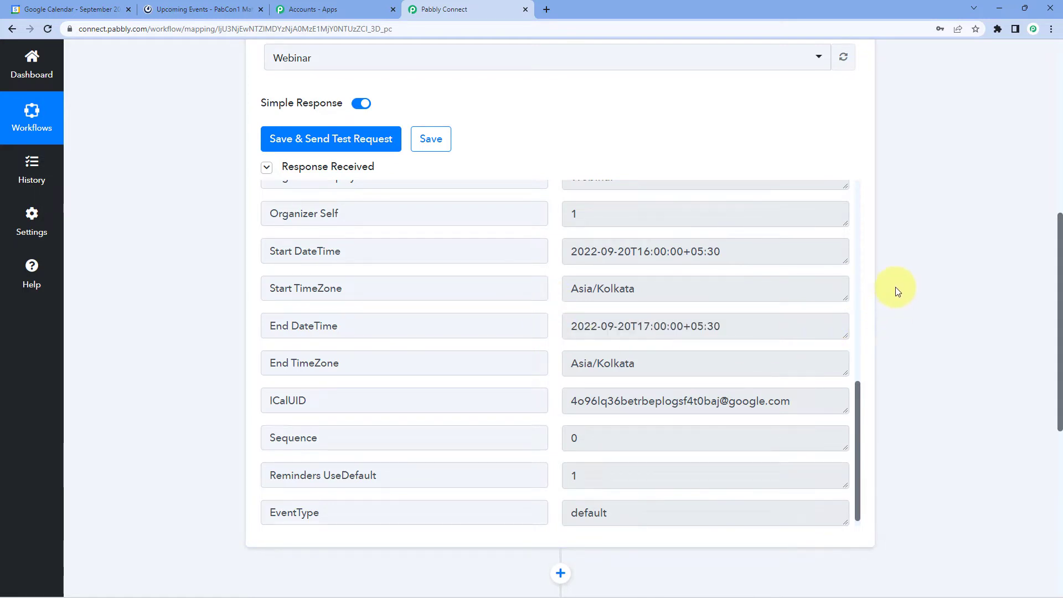
Choose Date/Time Formatter by Pabbly as the app for the workflow's action step
{"action": "scroll", "coordinate": [898, 288], "scroll_direction": "down", "scroll_amount": 7}
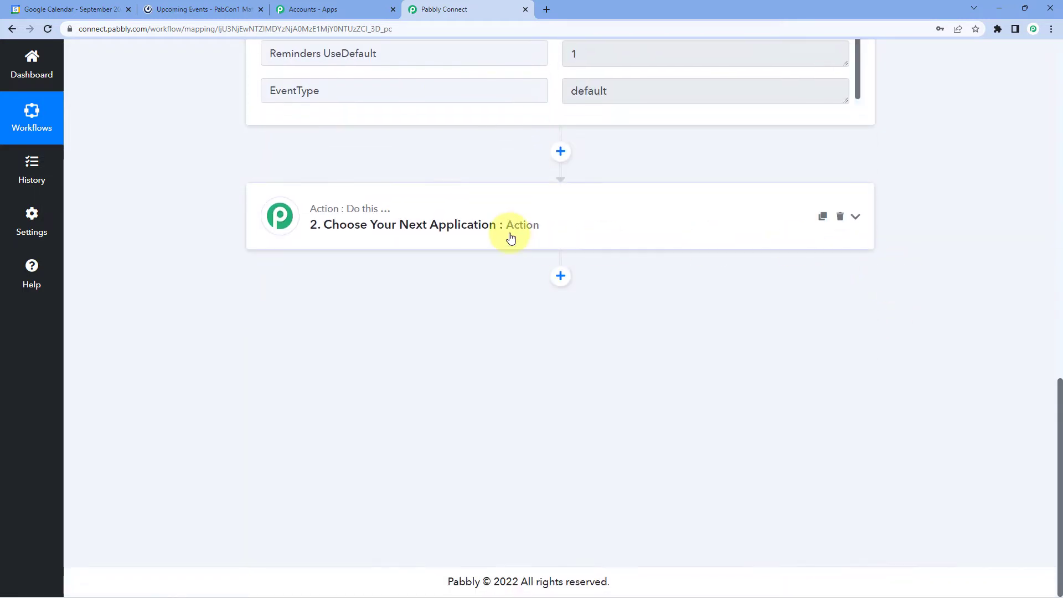
{"action": "left_click", "coordinate": [506, 235]}
{"action": "left_click", "coordinate": [314, 294]}
{"action": "type", "text": "Date"}
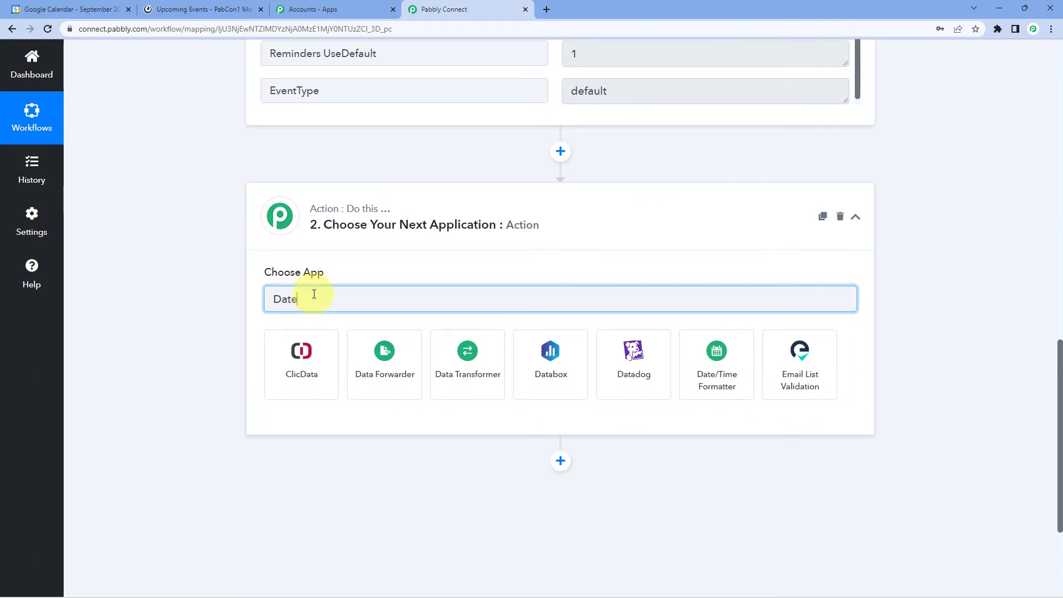
{"action": "left_click", "coordinate": [309, 339]}
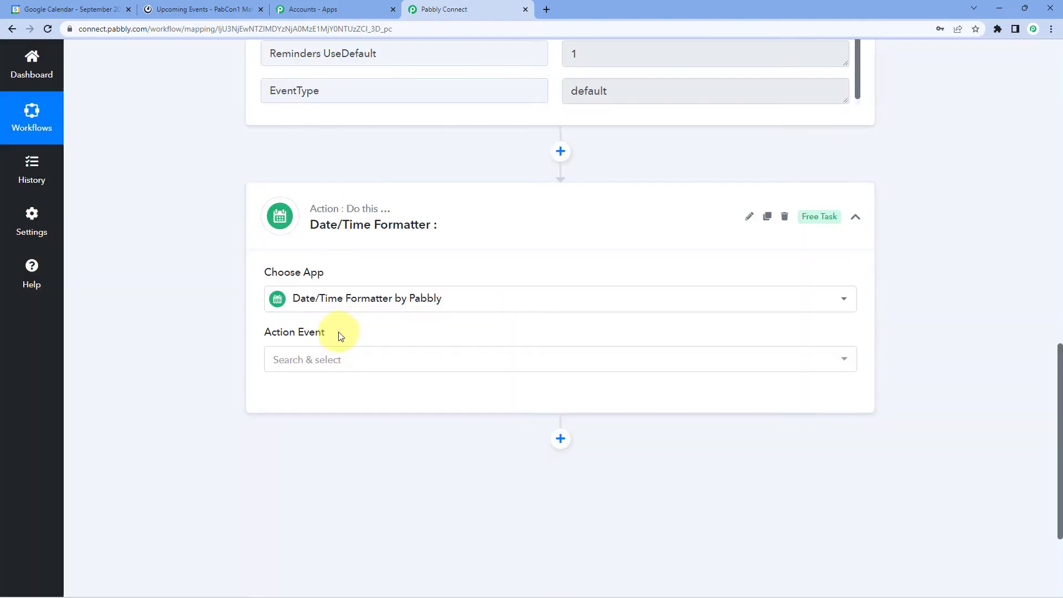
Set the action event to Format Date with Time Zone and connect the formatter
{"action": "left_click", "coordinate": [360, 361]}
{"action": "scroll", "coordinate": [207, 311], "scroll_direction": "down", "scroll_amount": 3}
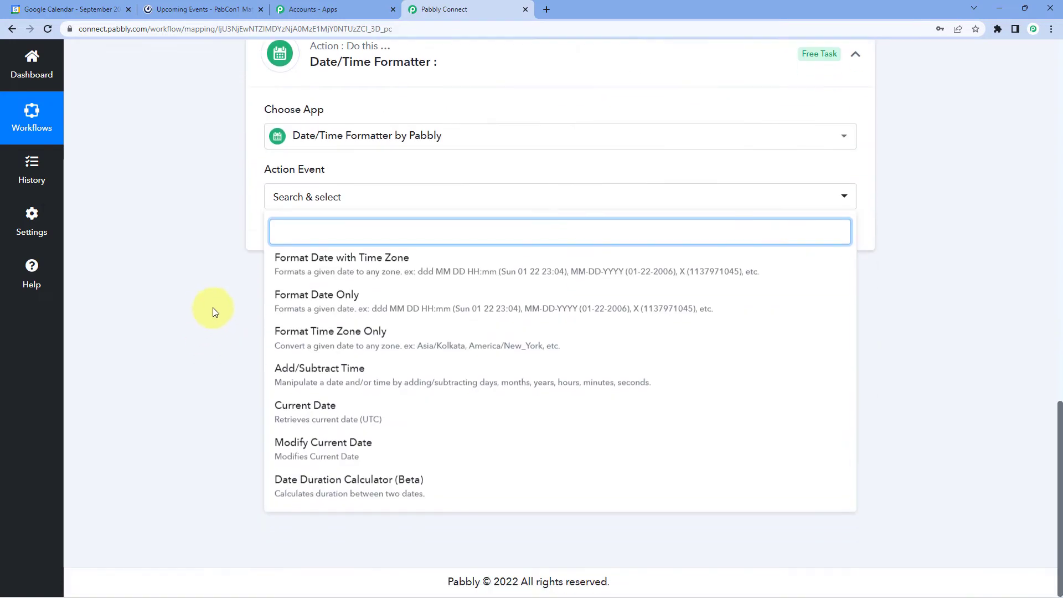
{"action": "left_click", "coordinate": [321, 270]}
{"action": "left_click", "coordinate": [296, 234]}
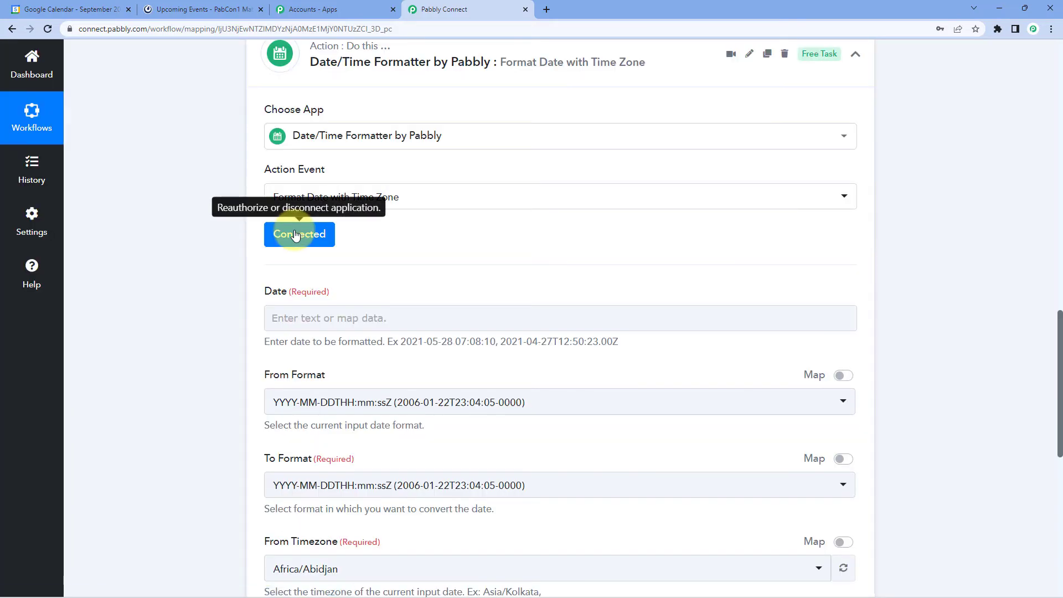
Check the formatter's date fields against the Start DateTime value in the Google Calendar trigger's response
{"action": "scroll", "coordinate": [249, 276], "scroll_direction": "down", "scroll_amount": 1}
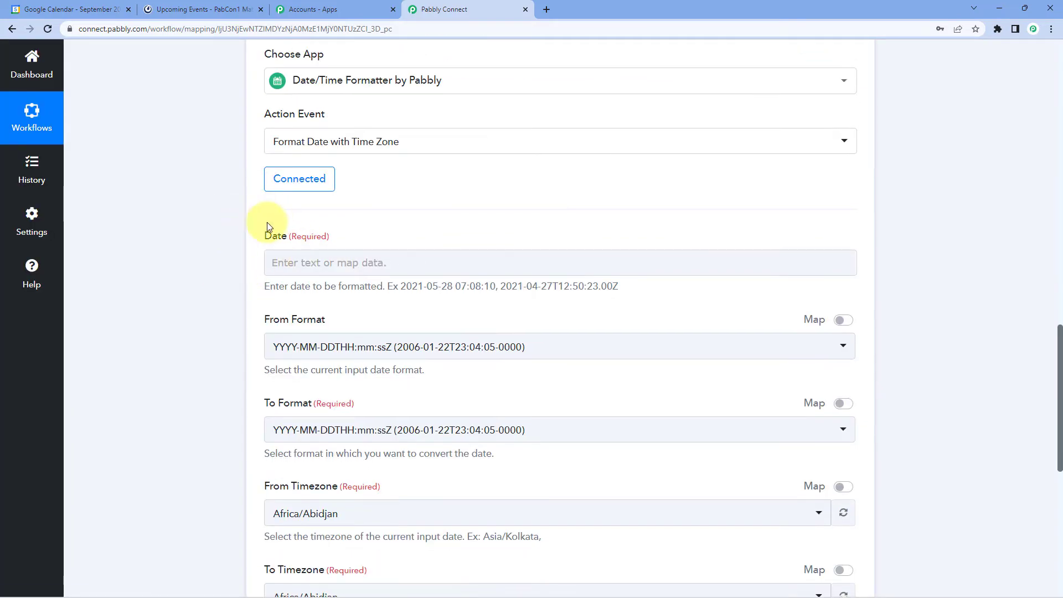
{"action": "scroll", "coordinate": [476, 209], "scroll_direction": "up", "scroll_amount": 12}
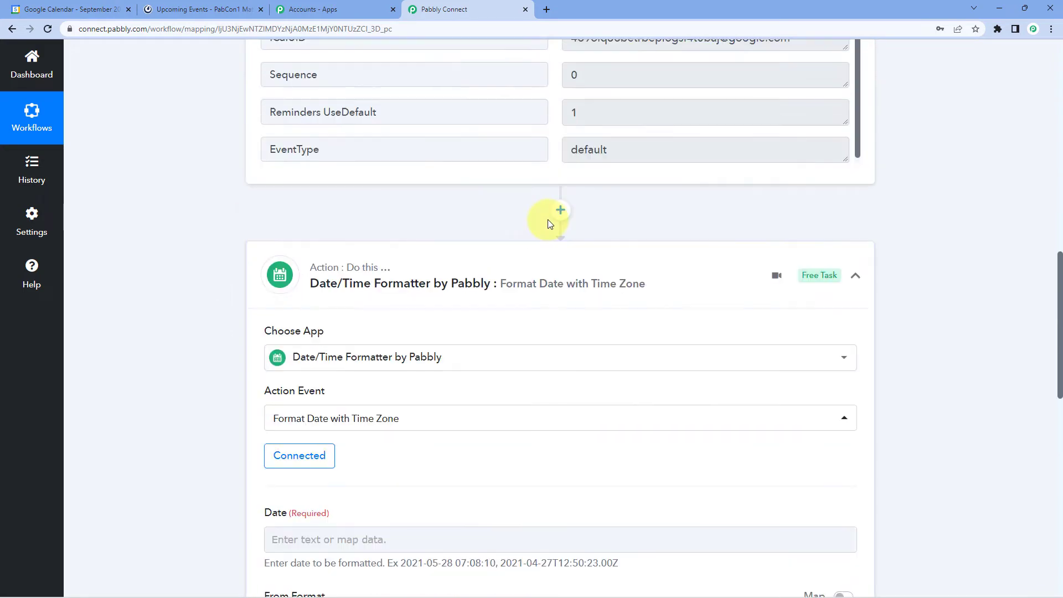
{"action": "left_click_drag", "start_coordinate": [720, 220], "coordinate": [570, 220]}
{"action": "left_click", "coordinate": [622, 217]}
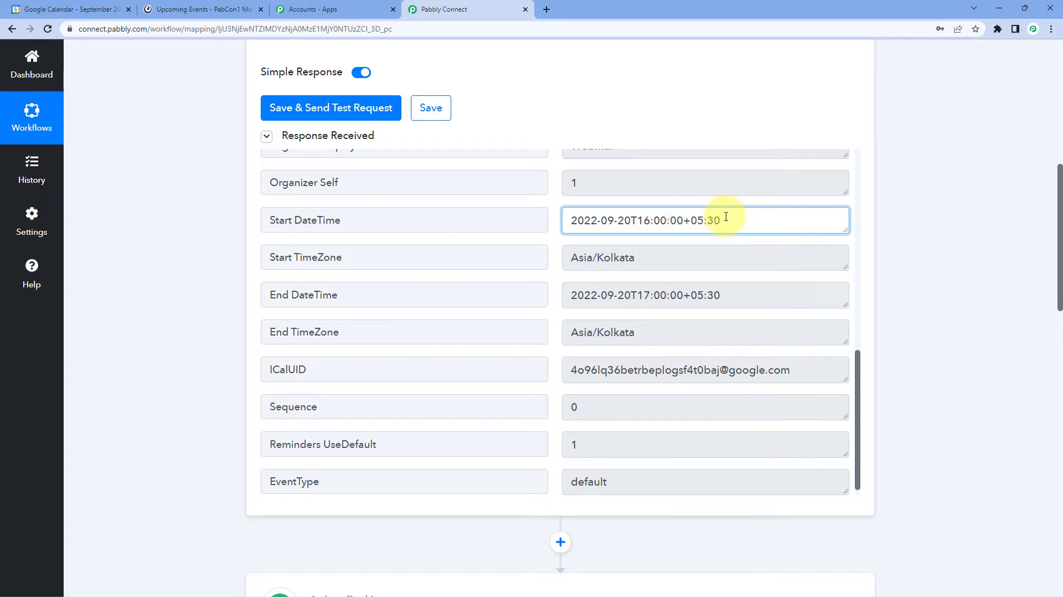
{"action": "left_click_drag", "start_coordinate": [726, 221], "coordinate": [562, 220]}
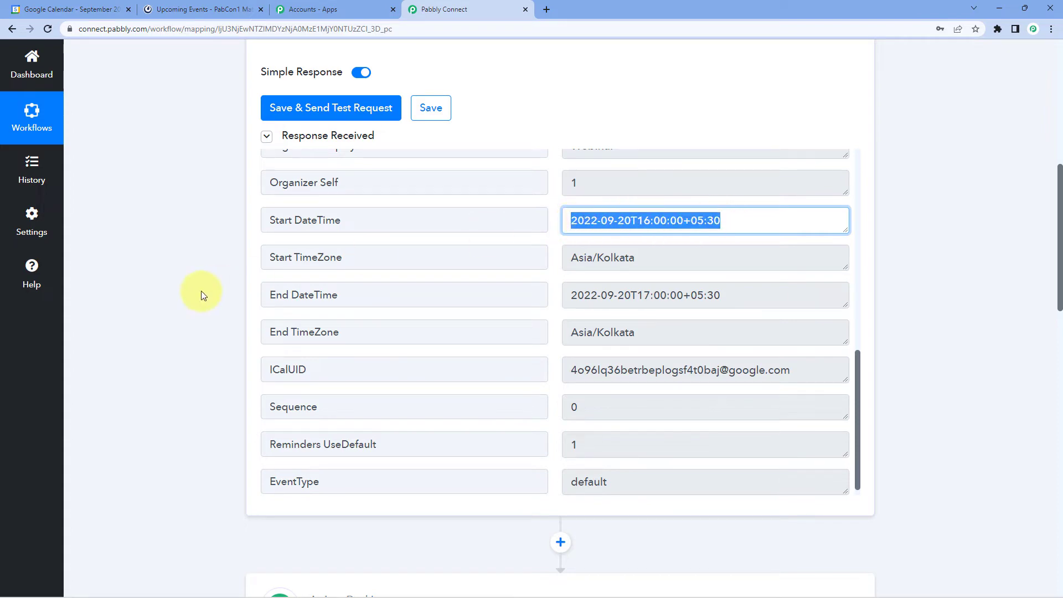
Map the formatter's Date field to the Start DateTime value from the Google Calendar: New Event step
{"action": "scroll", "coordinate": [200, 294], "scroll_direction": "down", "scroll_amount": 5}
{"action": "scroll", "coordinate": [202, 318], "scroll_direction": "down", "scroll_amount": 5}
{"action": "left_click", "coordinate": [339, 261]}
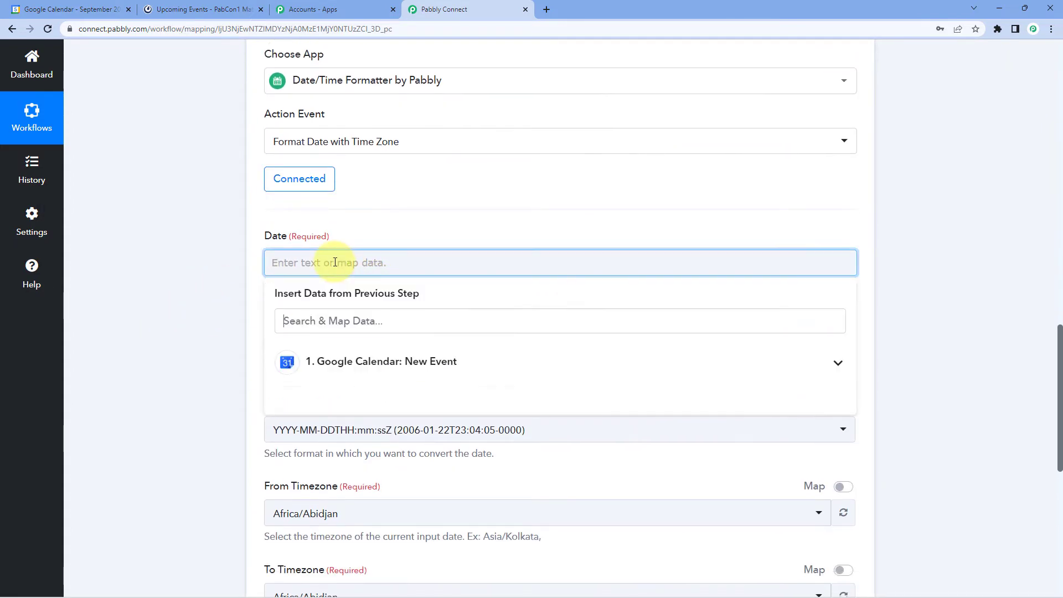
{"action": "scroll", "coordinate": [221, 266], "scroll_direction": "down", "scroll_amount": 1}
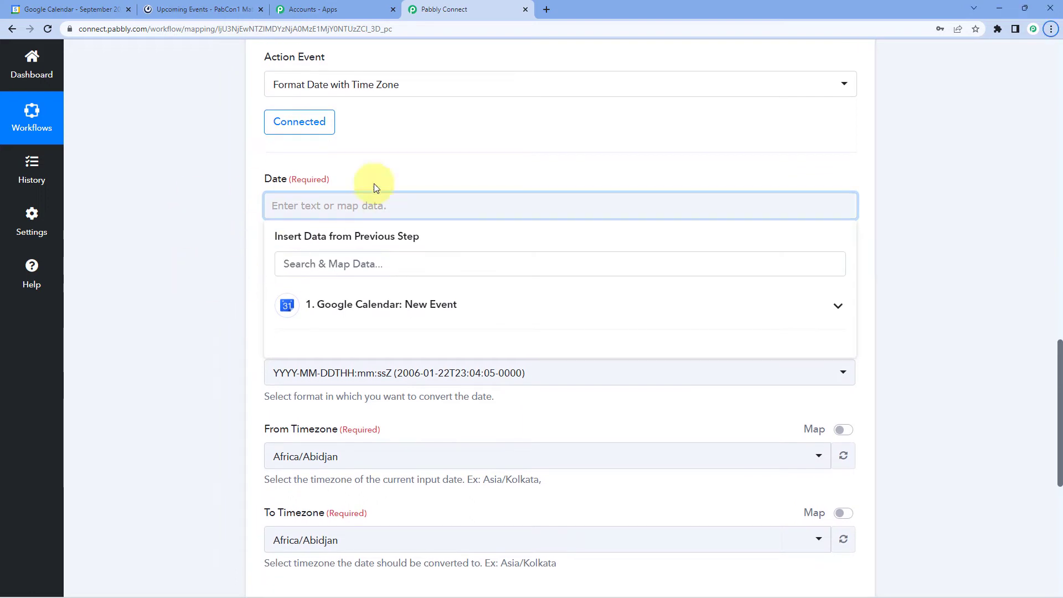
{"action": "left_click", "coordinate": [312, 205]}
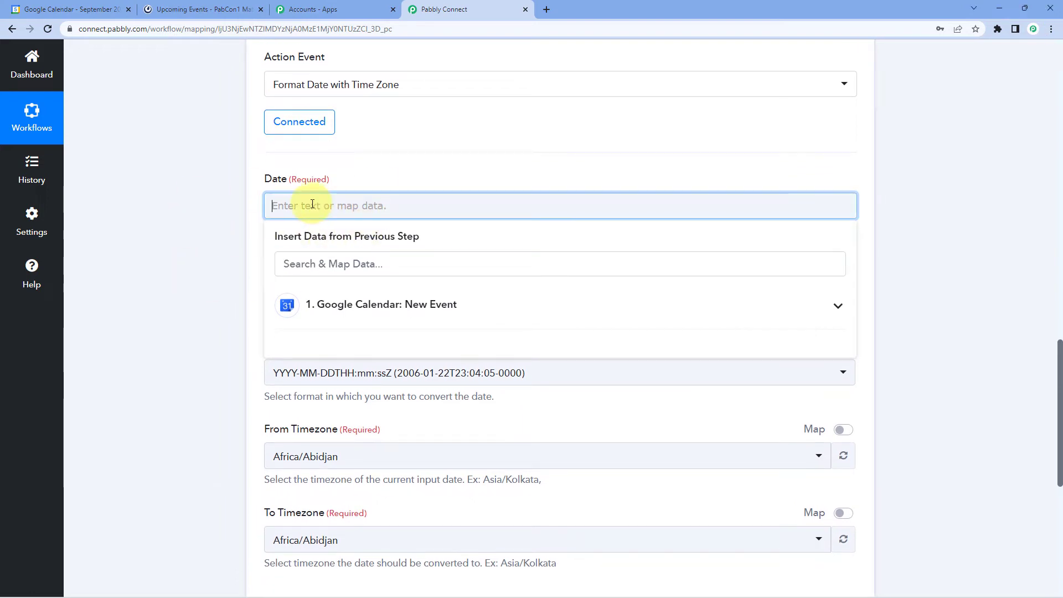
{"action": "left_click", "coordinate": [390, 307]}
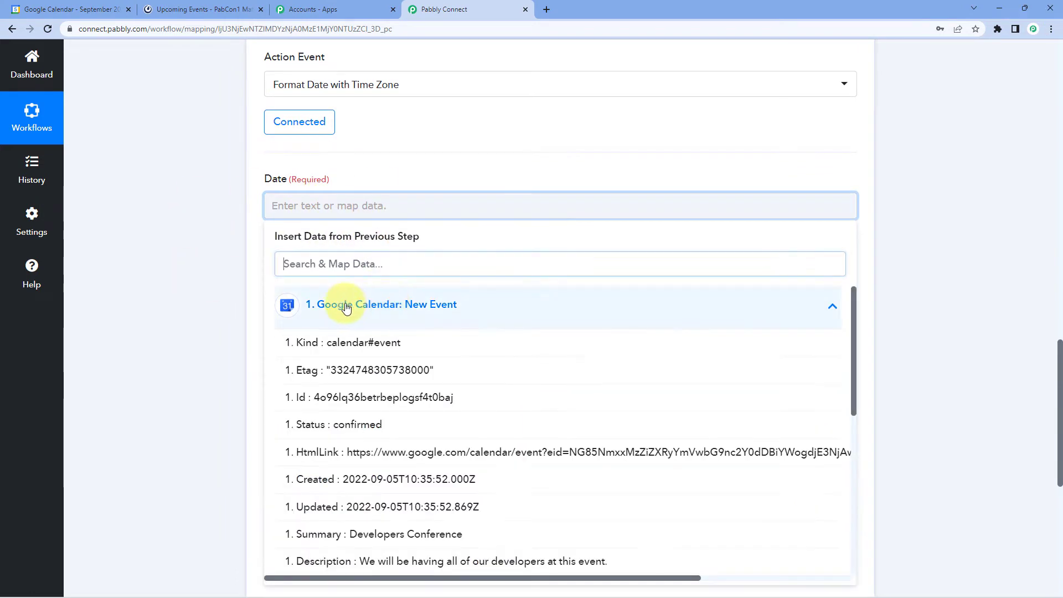
{"action": "scroll", "coordinate": [214, 305], "scroll_direction": "down", "scroll_amount": 2}
{"action": "scroll", "coordinate": [367, 279], "scroll_direction": "down", "scroll_amount": 2}
{"action": "scroll", "coordinate": [369, 284], "scroll_direction": "down", "scroll_amount": 2}
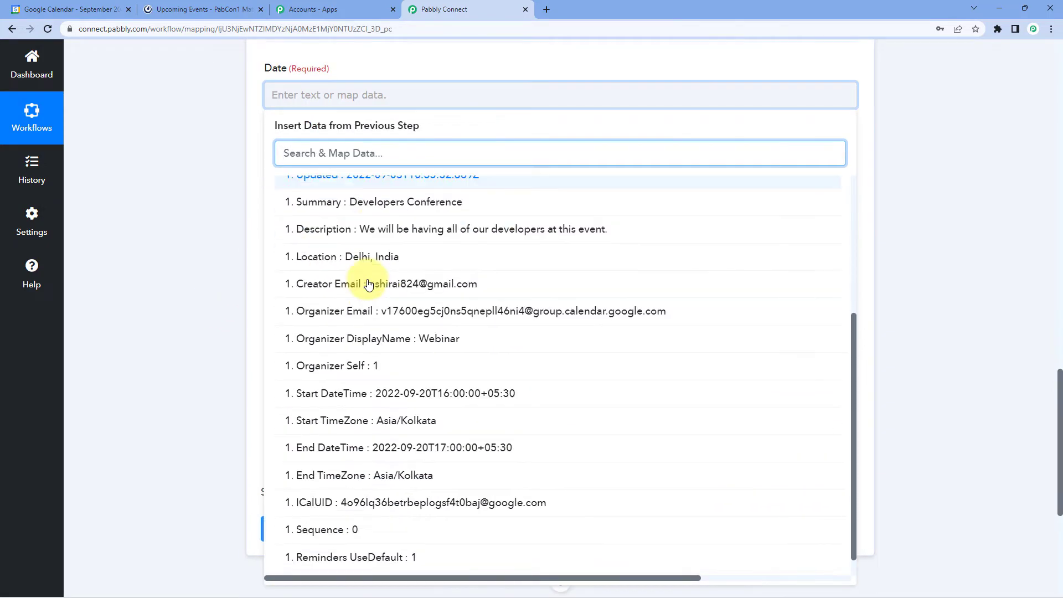
{"action": "scroll", "coordinate": [365, 283], "scroll_direction": "down", "scroll_amount": 1}
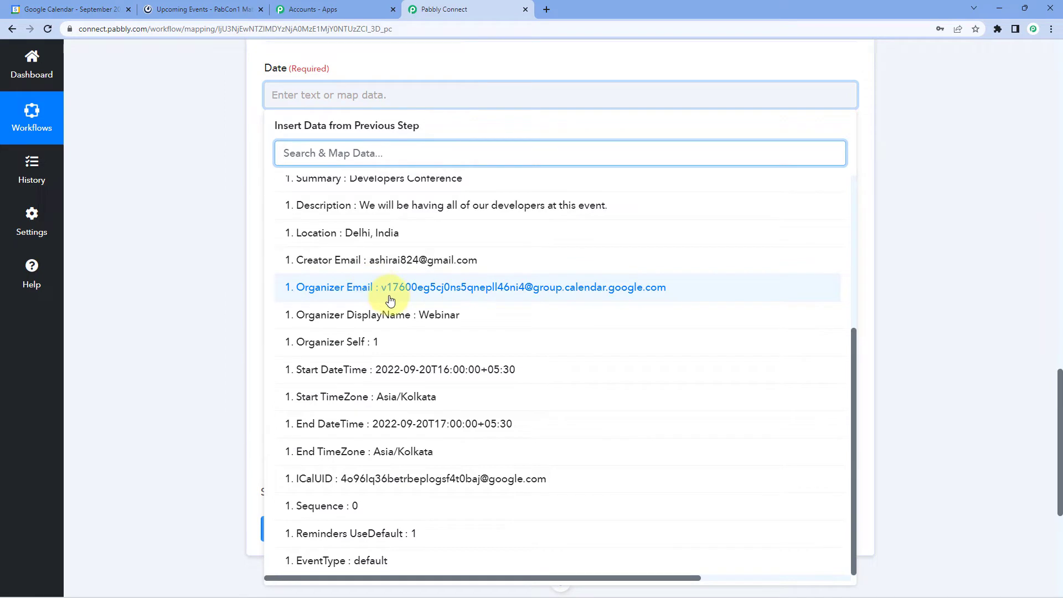
{"action": "scroll", "coordinate": [355, 310], "scroll_direction": "down", "scroll_amount": 1}
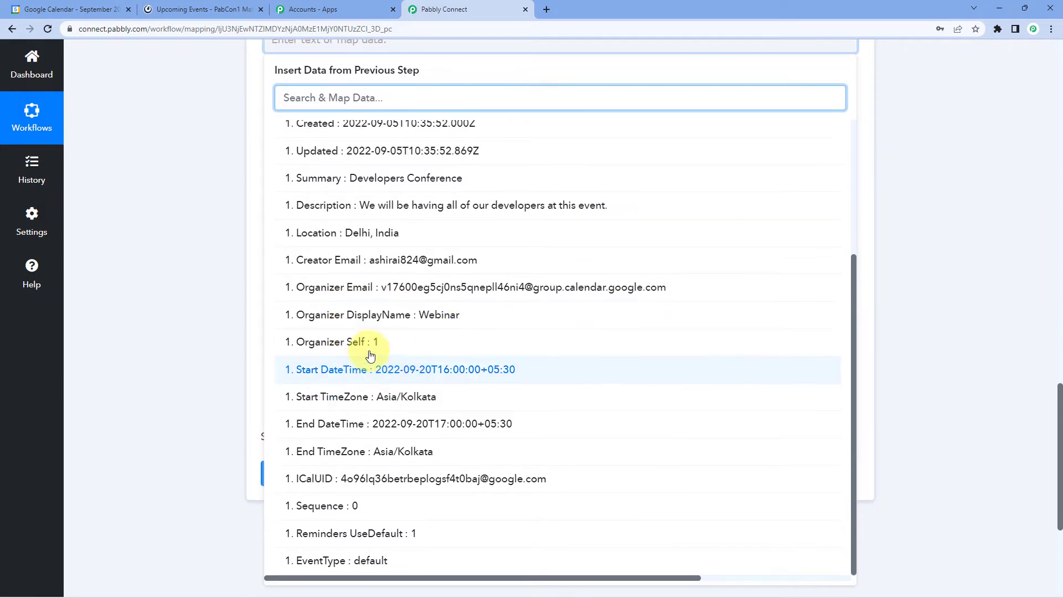
{"action": "left_click", "coordinate": [403, 380]}
{"action": "scroll", "coordinate": [175, 244], "scroll_direction": "up", "scroll_amount": 1}
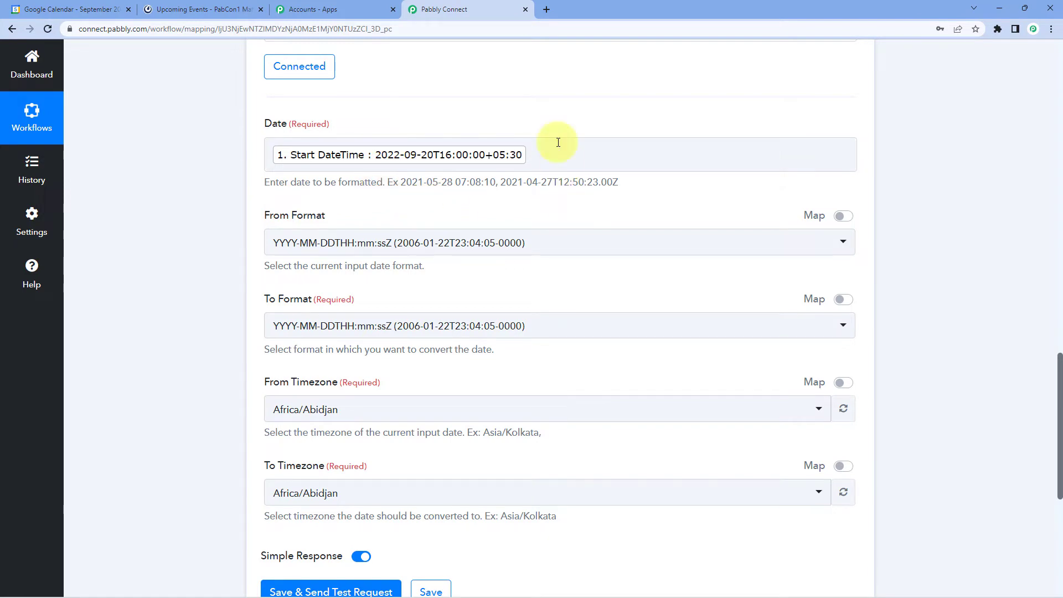
Choose YYYY-MM-DDTHH:mm:ssZ as the formatter's From Format, consistent with the mapped start date
{"action": "left_click", "coordinate": [434, 241]}
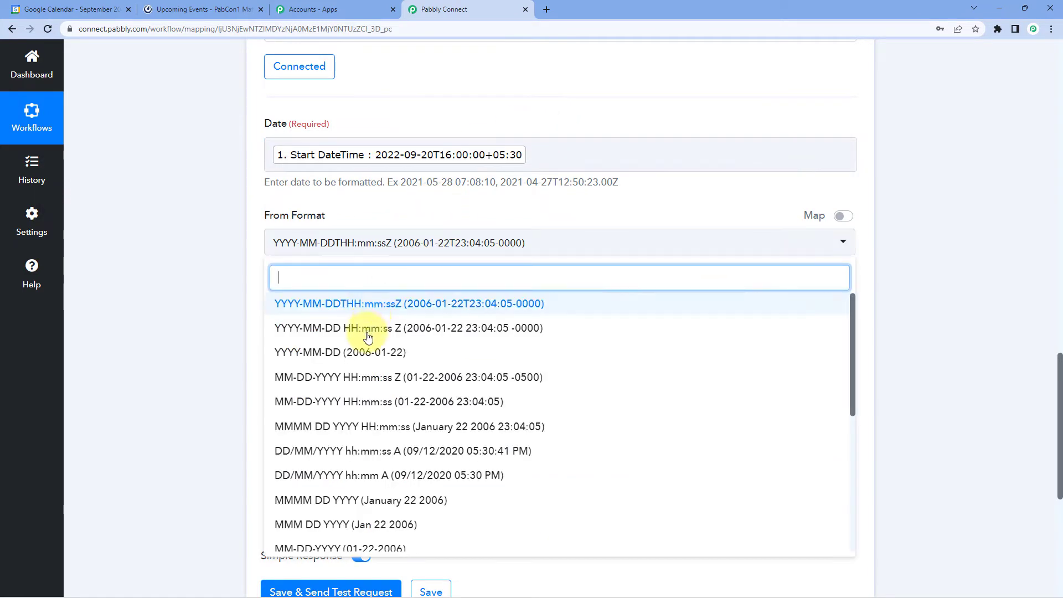
{"action": "scroll", "coordinate": [367, 340], "scroll_direction": "down", "scroll_amount": 3}
{"action": "scroll", "coordinate": [367, 340], "scroll_direction": "down", "scroll_amount": 2}
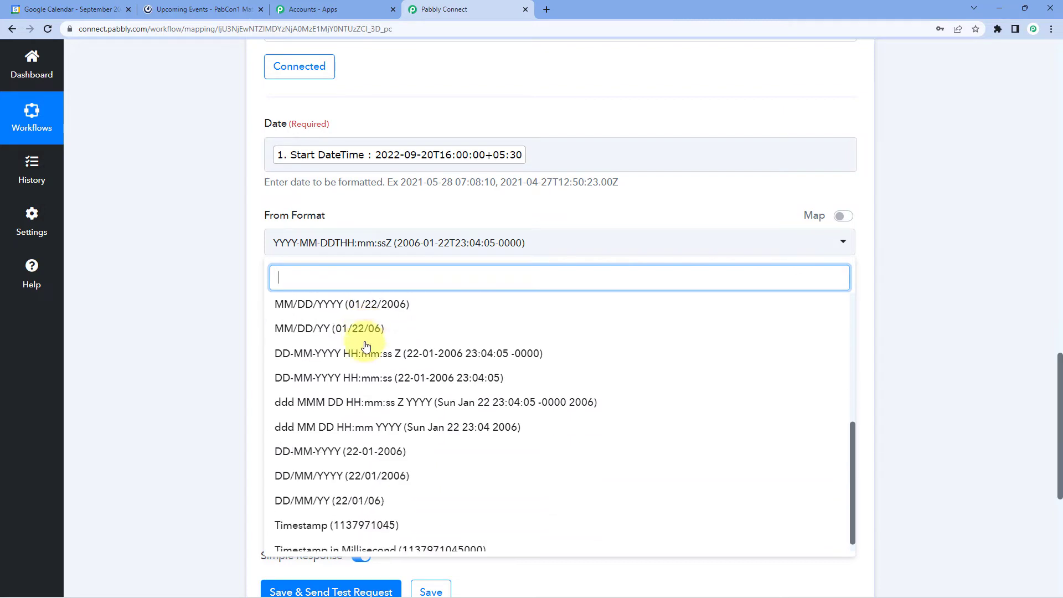
{"action": "scroll", "coordinate": [370, 359], "scroll_direction": "up", "scroll_amount": 1}
{"action": "scroll", "coordinate": [375, 366], "scroll_direction": "up", "scroll_amount": 4}
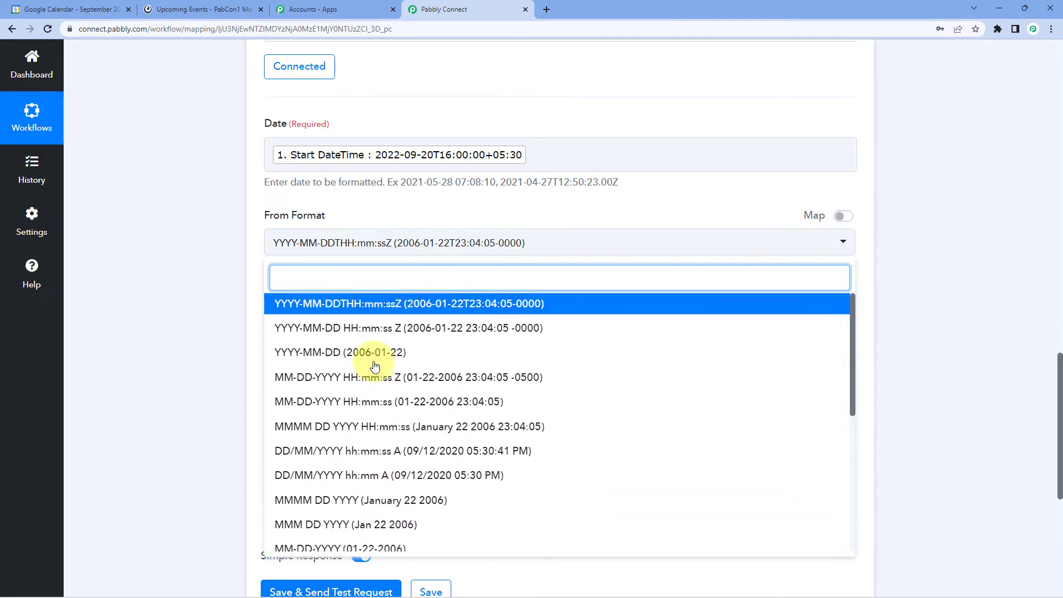
{"action": "left_click", "coordinate": [334, 308]}
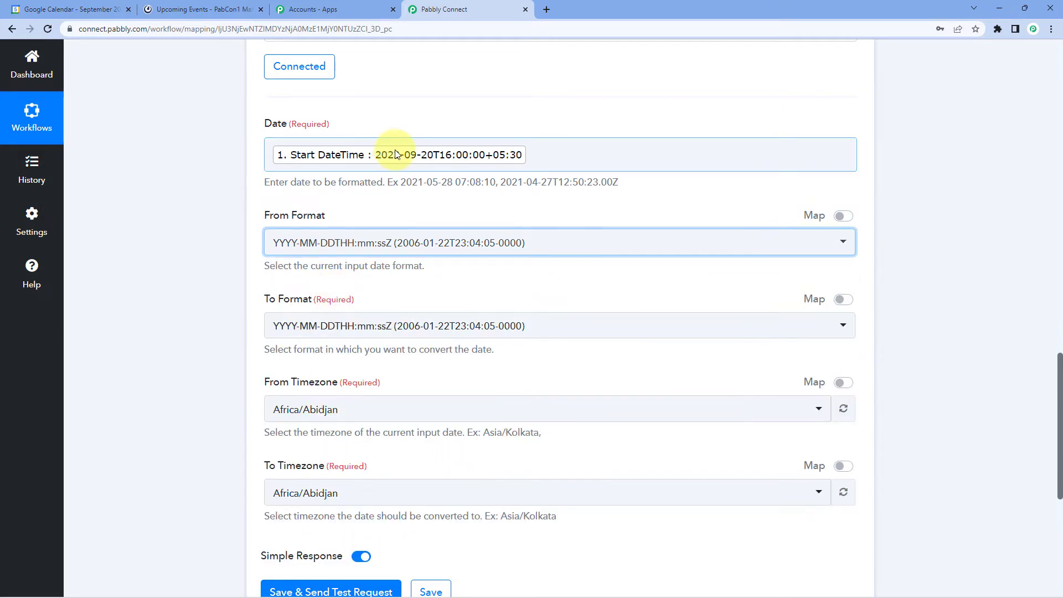
{"action": "left_click", "coordinate": [426, 205]}
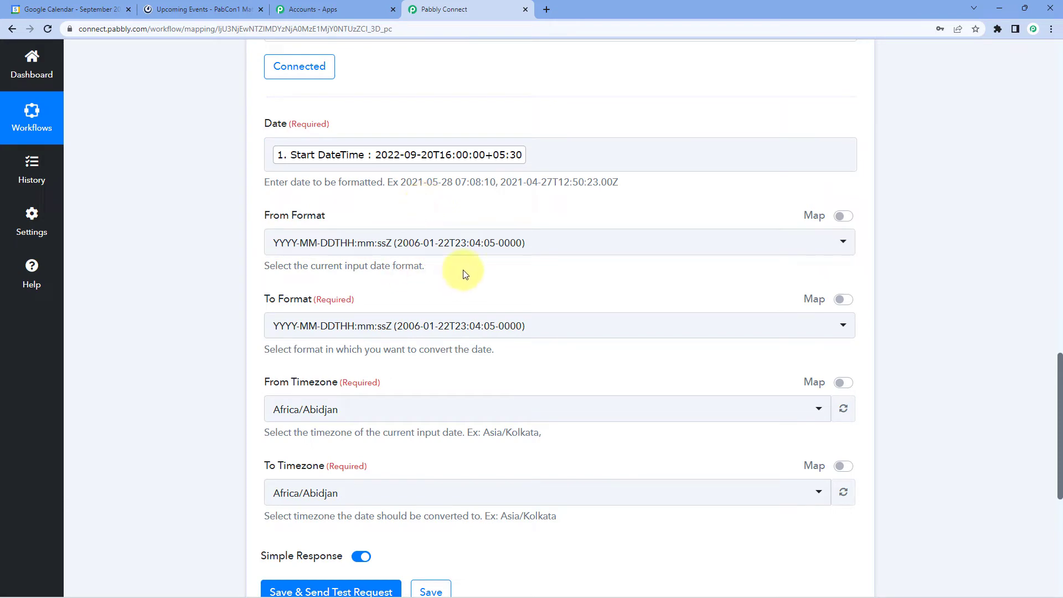
Set the formatter's To Format to DD/MM/YYYY hh:mm:ss A
{"action": "left_click", "coordinate": [465, 328]}
{"action": "scroll", "coordinate": [195, 314], "scroll_direction": "down", "scroll_amount": 2}
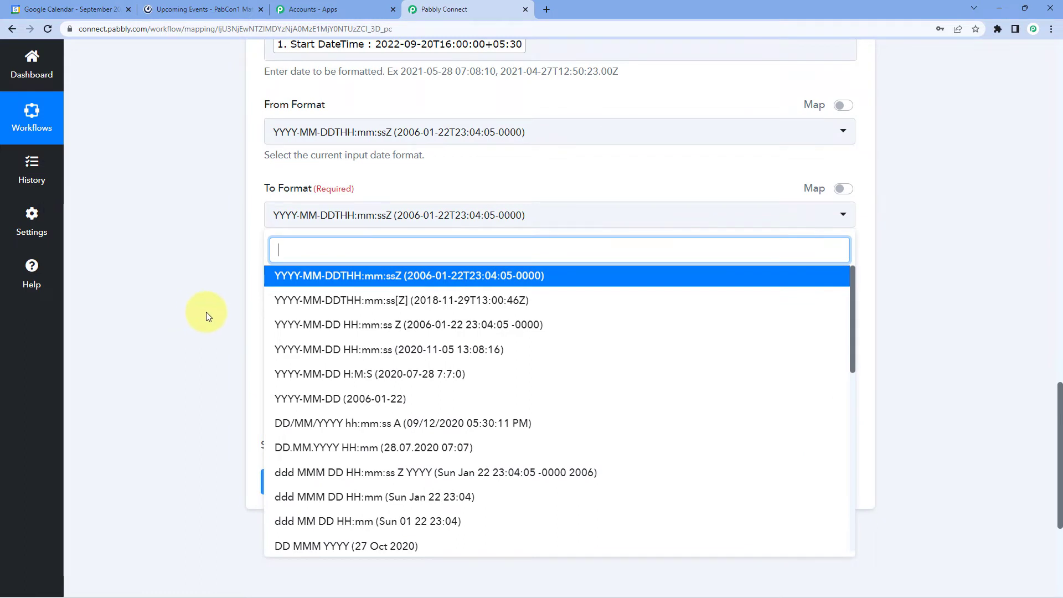
{"action": "scroll", "coordinate": [354, 354], "scroll_direction": "down", "scroll_amount": 1}
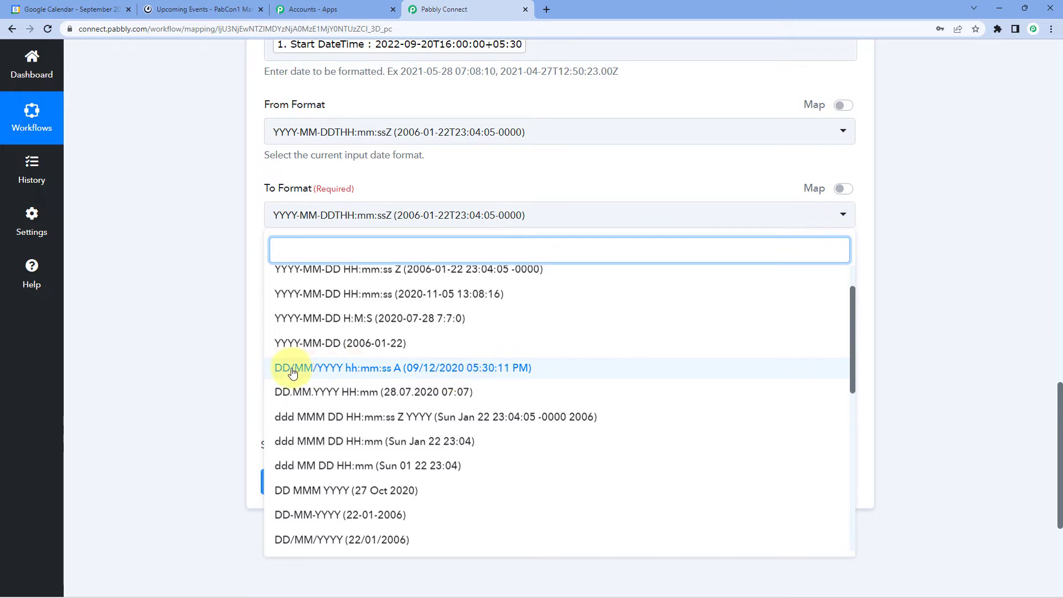
{"action": "left_click", "coordinate": [329, 374]}
{"action": "left_click", "coordinate": [328, 374]}
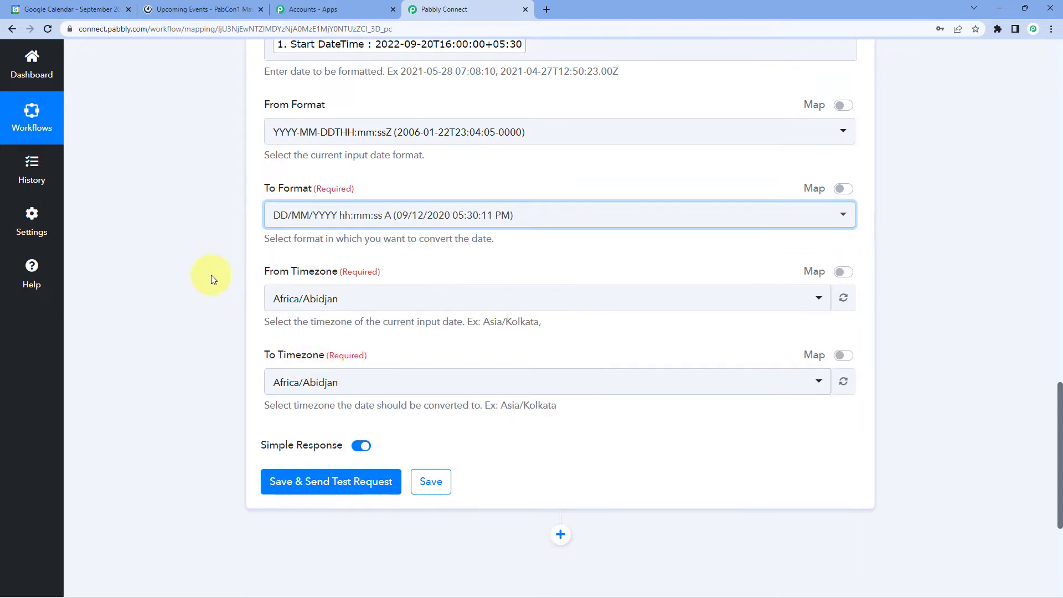
Check the Start TimeZone in the trigger's response and set the formatter's From Timezone to Asia/Kolkata
{"action": "scroll", "coordinate": [233, 255], "scroll_direction": "down", "scroll_amount": 1}
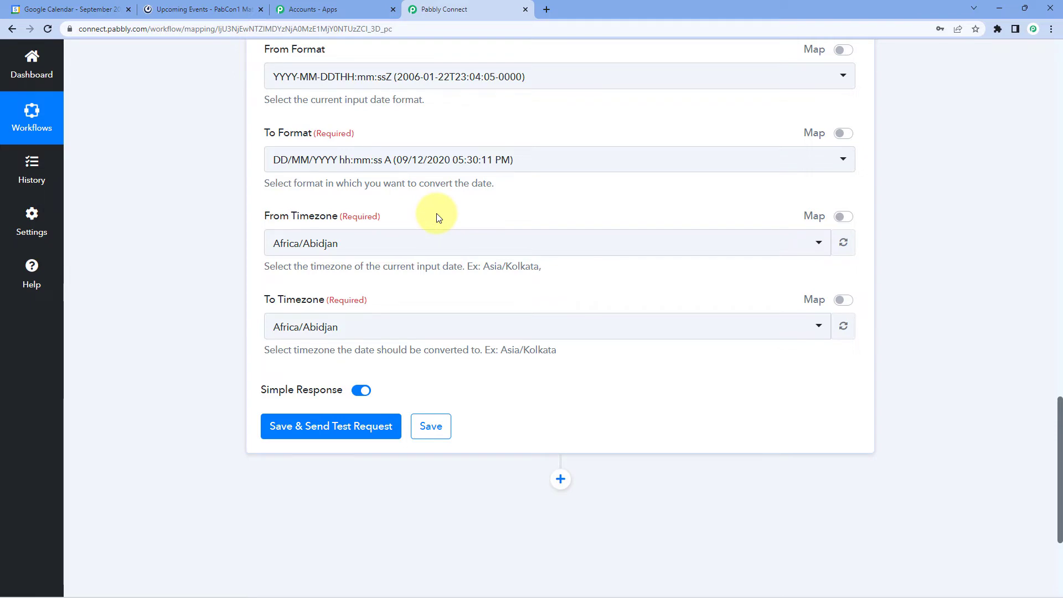
{"action": "scroll", "coordinate": [498, 211], "scroll_direction": "up", "scroll_amount": 11}
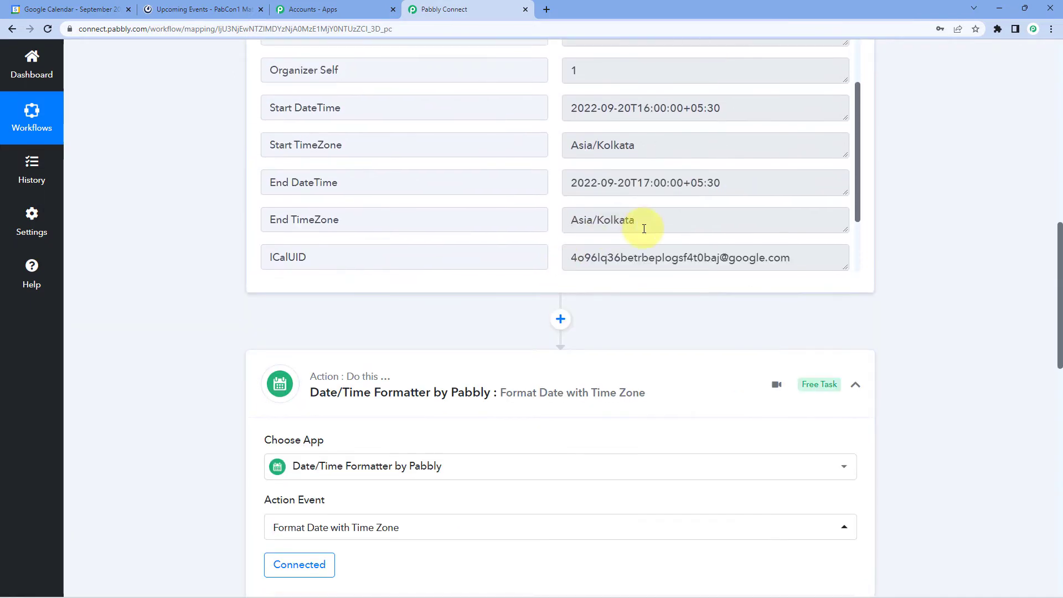
{"action": "left_click_drag", "start_coordinate": [648, 147], "coordinate": [671, 145]}
{"action": "left_click", "coordinate": [600, 145]}
{"action": "left_click", "coordinate": [692, 144]}
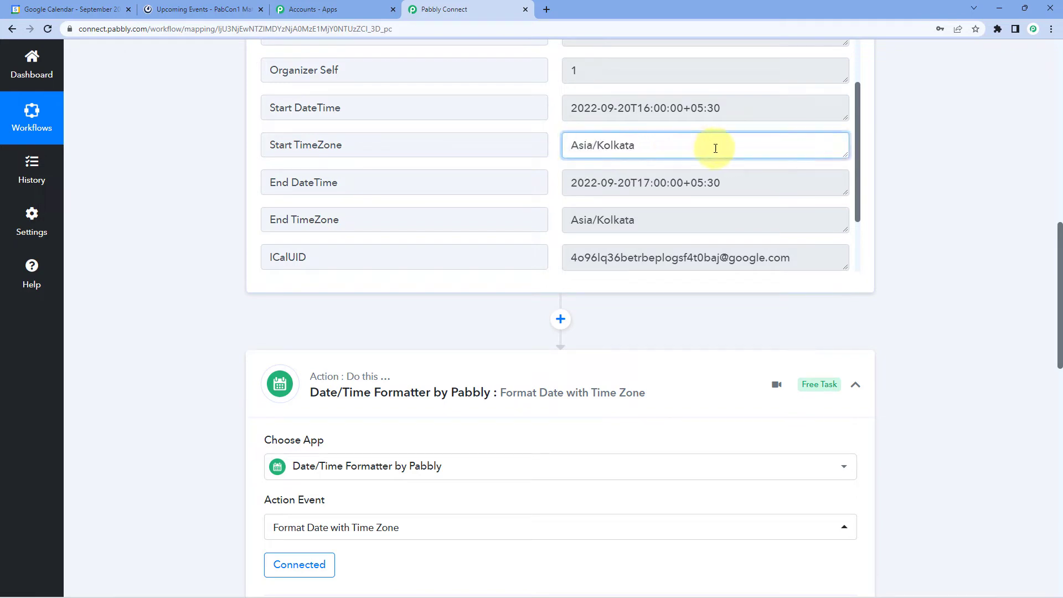
{"action": "scroll", "coordinate": [870, 182], "scroll_direction": "down", "scroll_amount": 1}
{"action": "scroll", "coordinate": [871, 182], "scroll_direction": "down", "scroll_amount": 10}
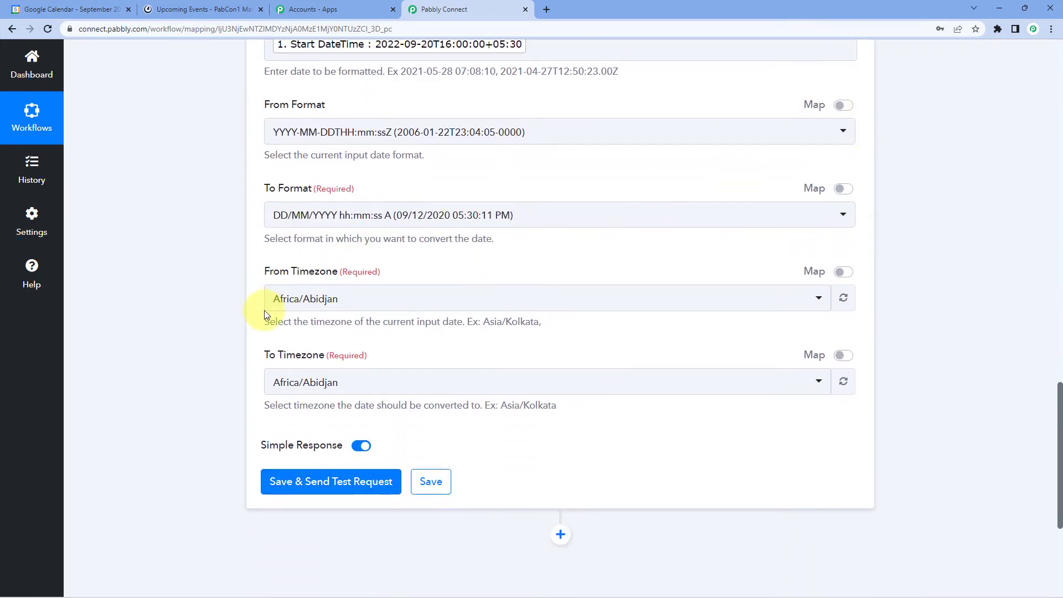
{"action": "left_click", "coordinate": [326, 304]}
{"action": "type", "text": "kol"}
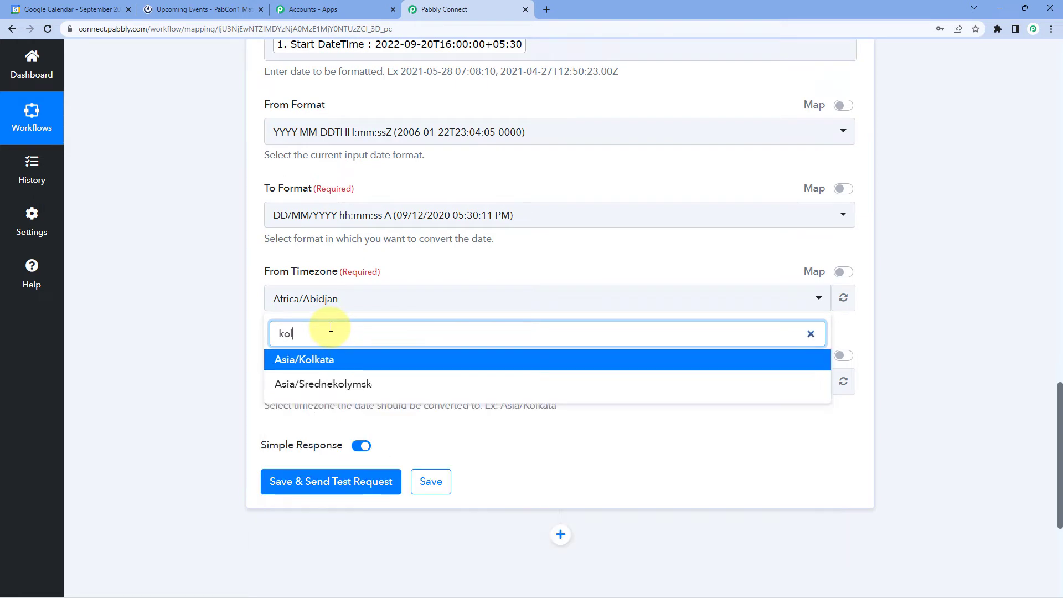
{"action": "left_click", "coordinate": [309, 360]}
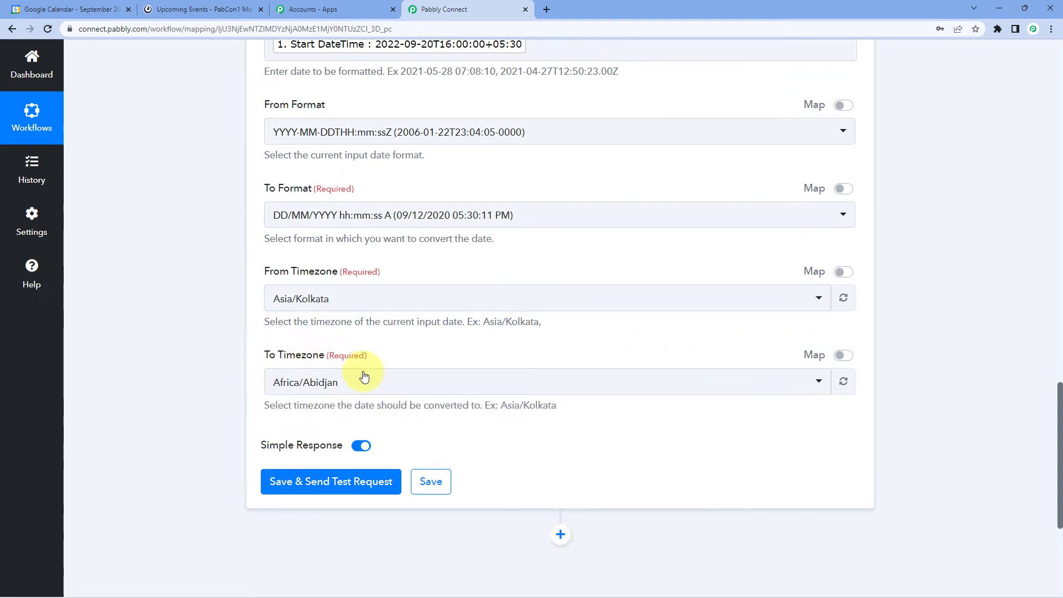
Set the formatter's To Timezone to Asia/Kolkata
{"action": "left_click", "coordinate": [360, 381]}
{"action": "scroll", "coordinate": [215, 344], "scroll_direction": "down", "scroll_amount": 3}
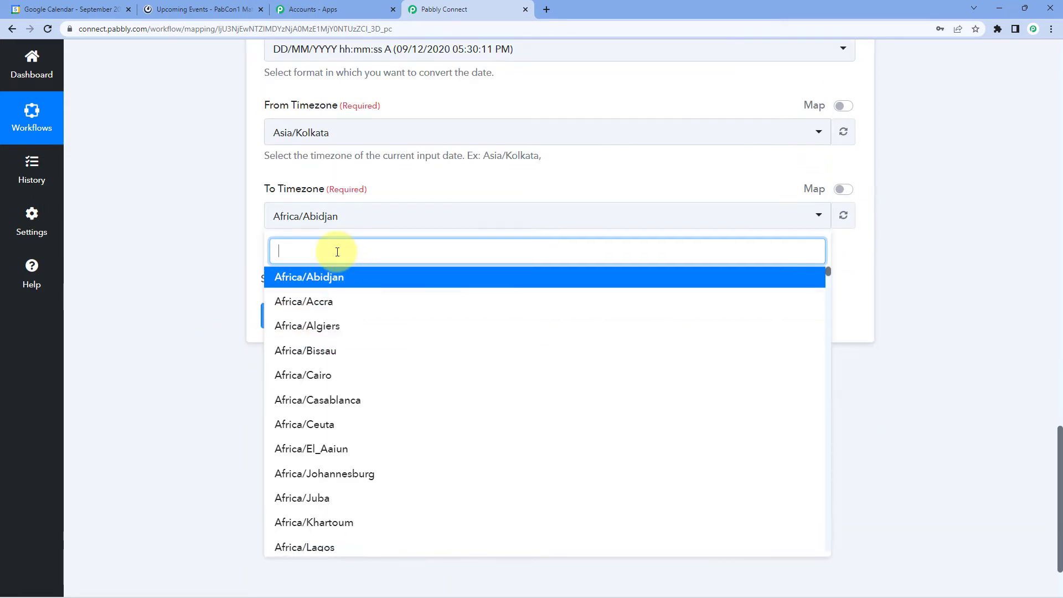
{"action": "type", "text": "kol"}
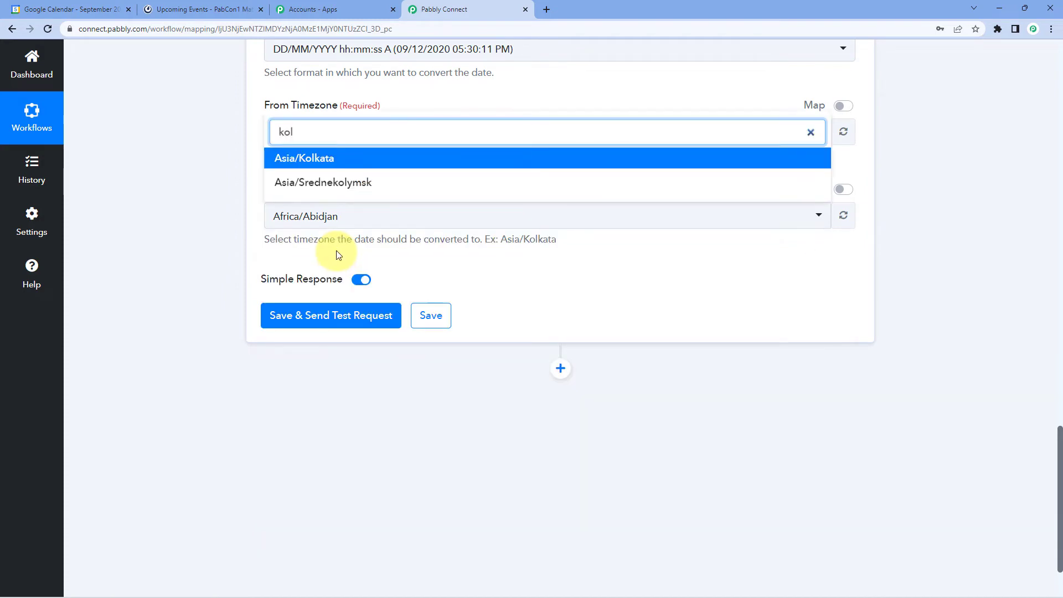
{"action": "left_click", "coordinate": [299, 159]}
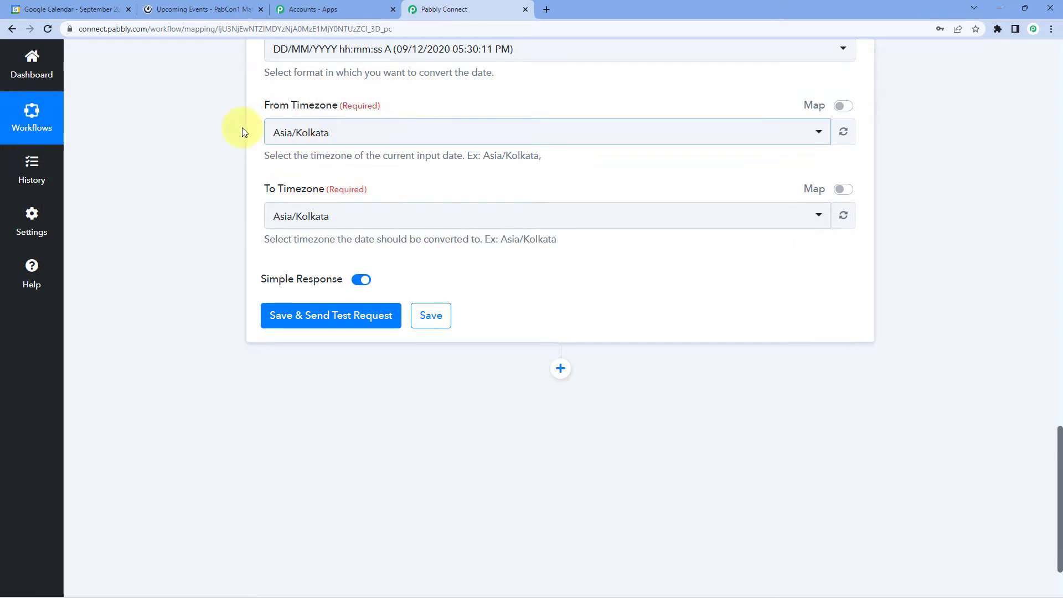
Save the formatter step with a test request and check the formatted start date in the response
{"action": "left_click", "coordinate": [305, 310]}
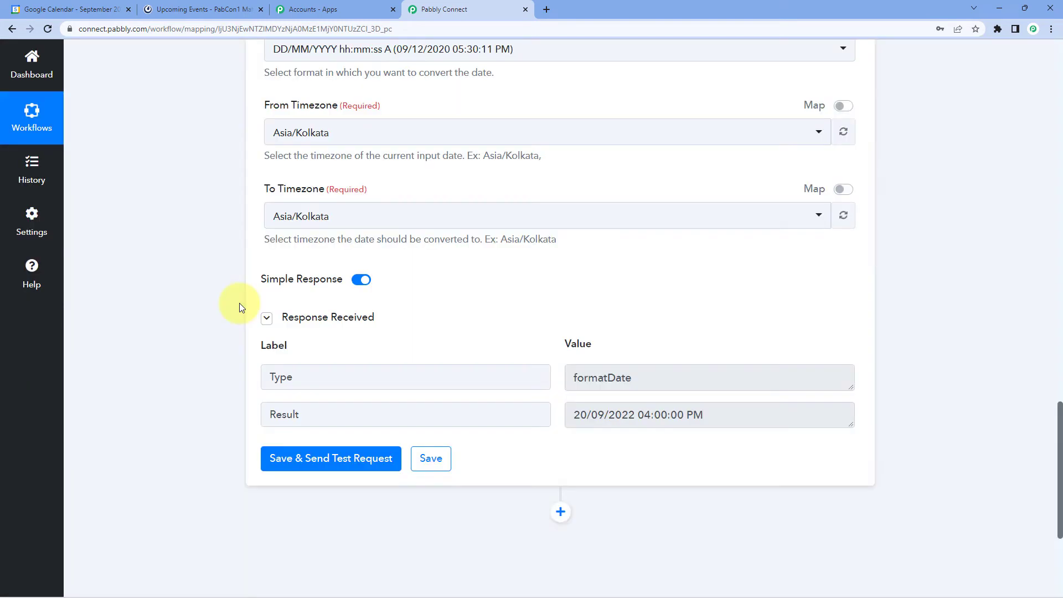
{"action": "scroll", "coordinate": [664, 315], "scroll_direction": "up", "scroll_amount": 1}
{"action": "scroll", "coordinate": [664, 332], "scroll_direction": "down", "scroll_amount": 2}
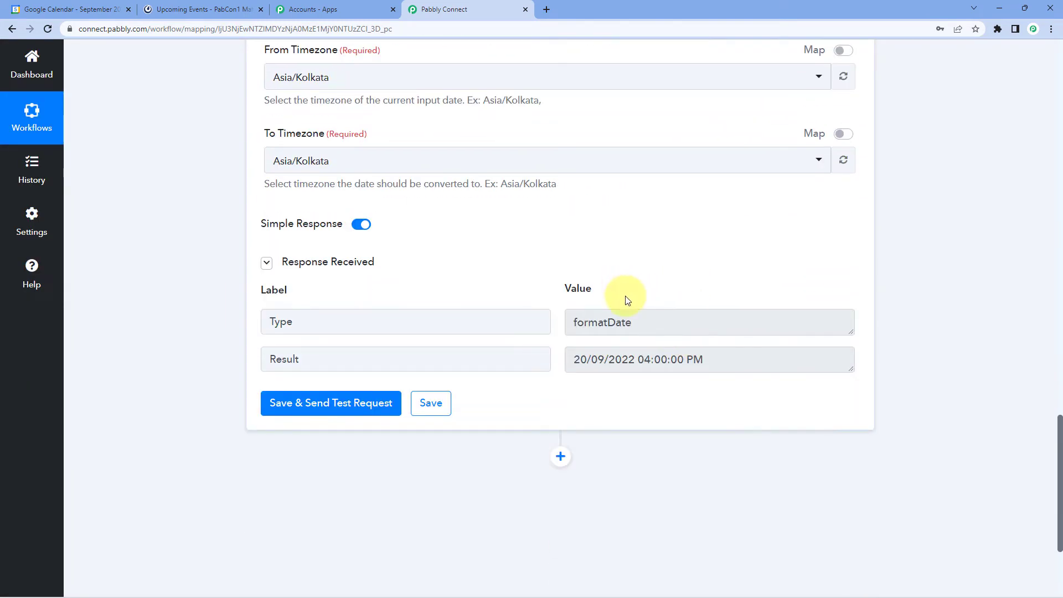
{"action": "left_click_drag", "start_coordinate": [573, 359], "coordinate": [707, 364]}
{"action": "left_click", "coordinate": [711, 365]}
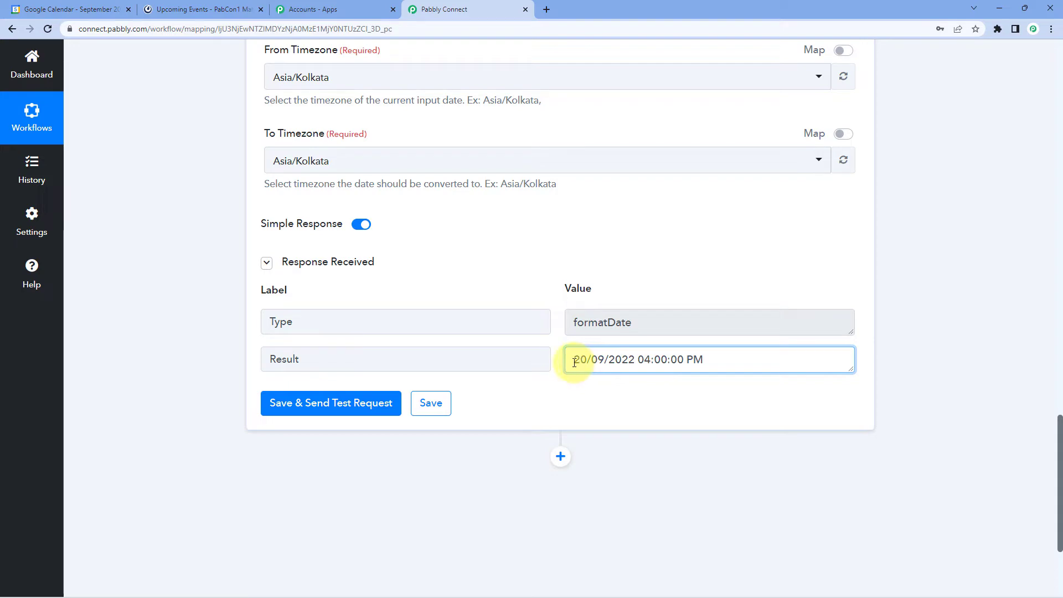
{"action": "left_click_drag", "start_coordinate": [574, 362], "coordinate": [707, 360]}
{"action": "left_click", "coordinate": [718, 361]}
Check the End DateTime in the trigger's response, then collapse and clone the Date/Time Formatter action step
{"action": "scroll", "coordinate": [660, 274], "scroll_direction": "up", "scroll_amount": 3}
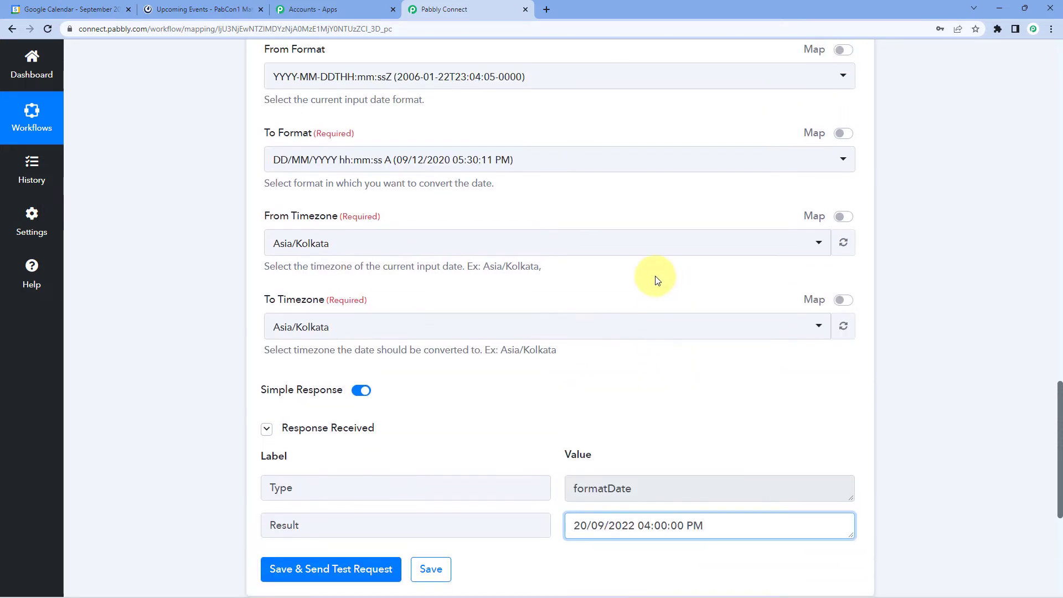
{"action": "scroll", "coordinate": [656, 280], "scroll_direction": "up", "scroll_amount": 12}
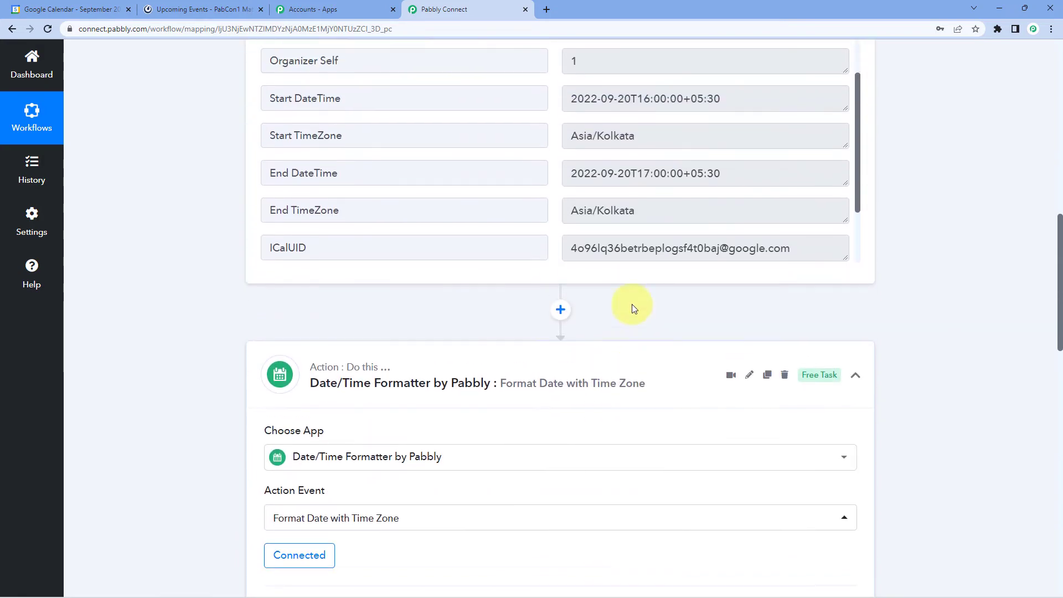
{"action": "scroll", "coordinate": [632, 304], "scroll_direction": "up", "scroll_amount": 2}
{"action": "scroll", "coordinate": [660, 232], "scroll_direction": "up", "scroll_amount": 1}
{"action": "scroll", "coordinate": [642, 230], "scroll_direction": "down", "scroll_amount": 1}
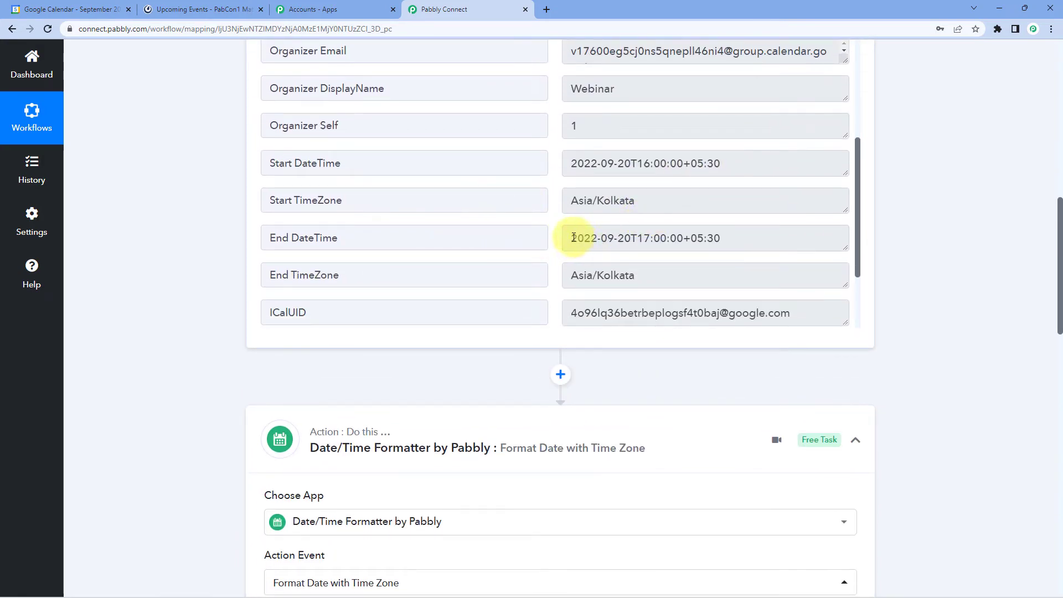
{"action": "scroll", "coordinate": [889, 360], "scroll_direction": "down", "scroll_amount": 2}
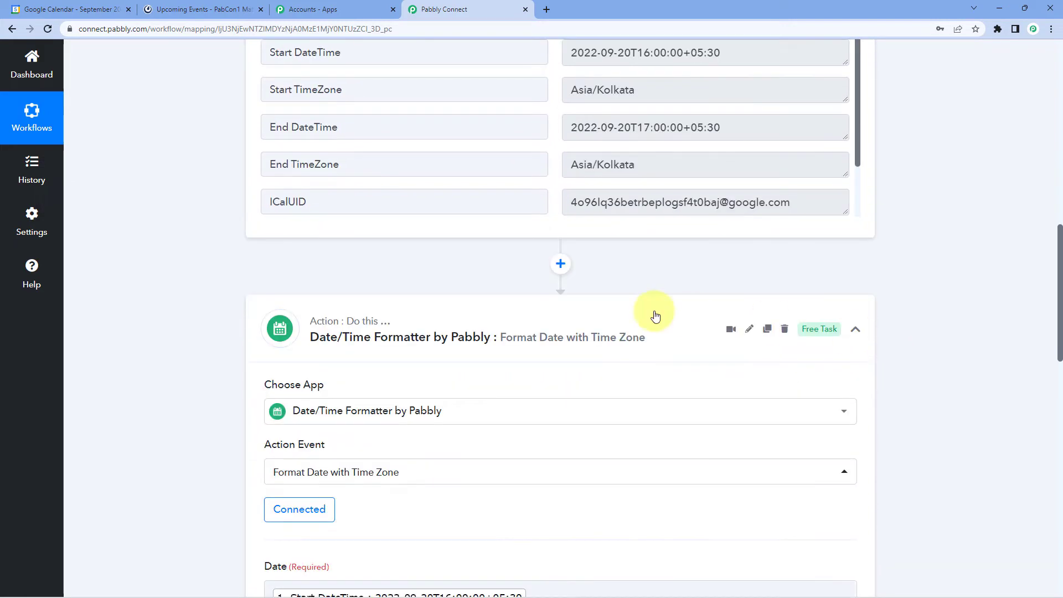
{"action": "left_click", "coordinate": [619, 314]}
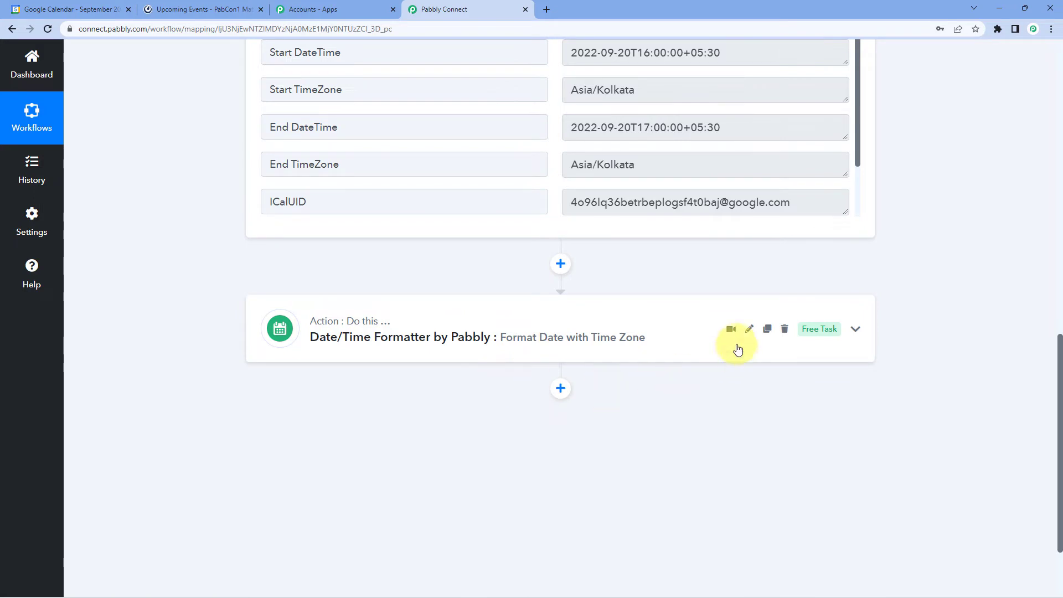
{"action": "left_click", "coordinate": [768, 331]}
{"action": "left_click", "coordinate": [479, 382]}
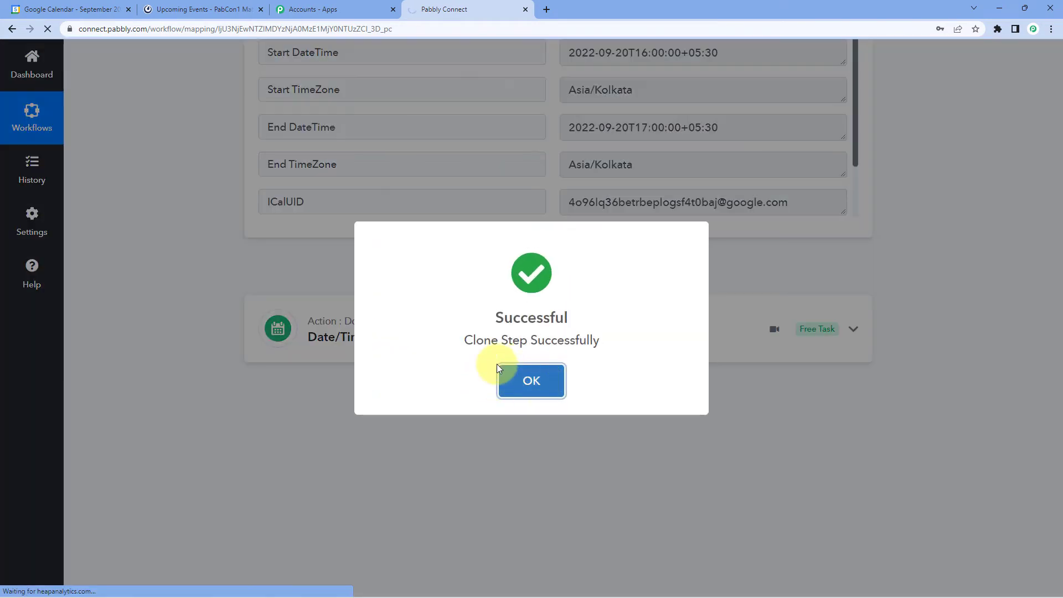
{"action": "left_click", "coordinate": [498, 366]}
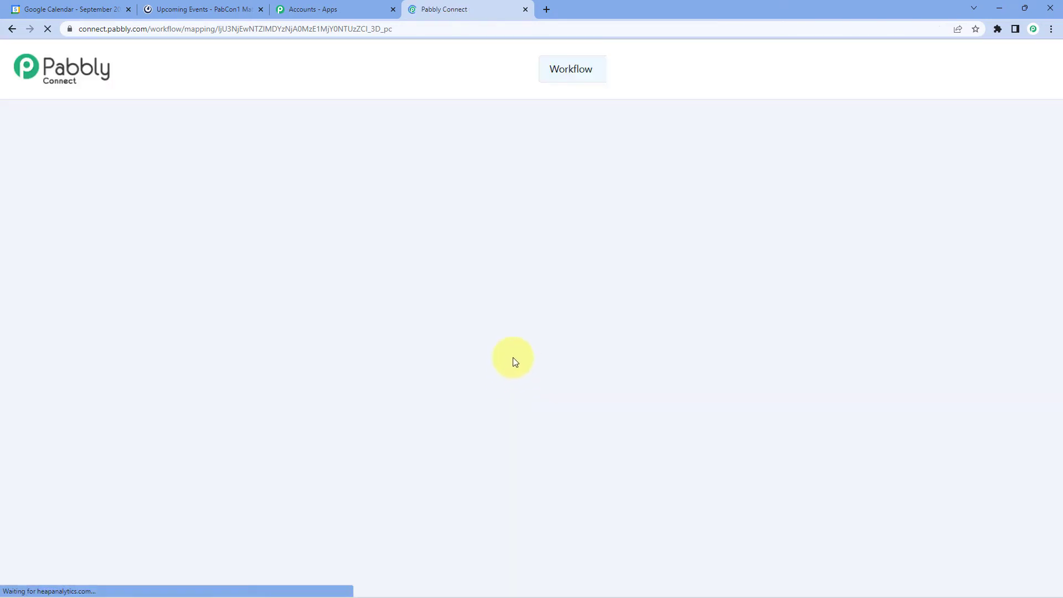
Expand the cloned Date/Time Formatter action, step 3, and clear the Start DateTime mapping from its Date field
{"action": "scroll", "coordinate": [198, 317], "scroll_direction": "down", "scroll_amount": 10}
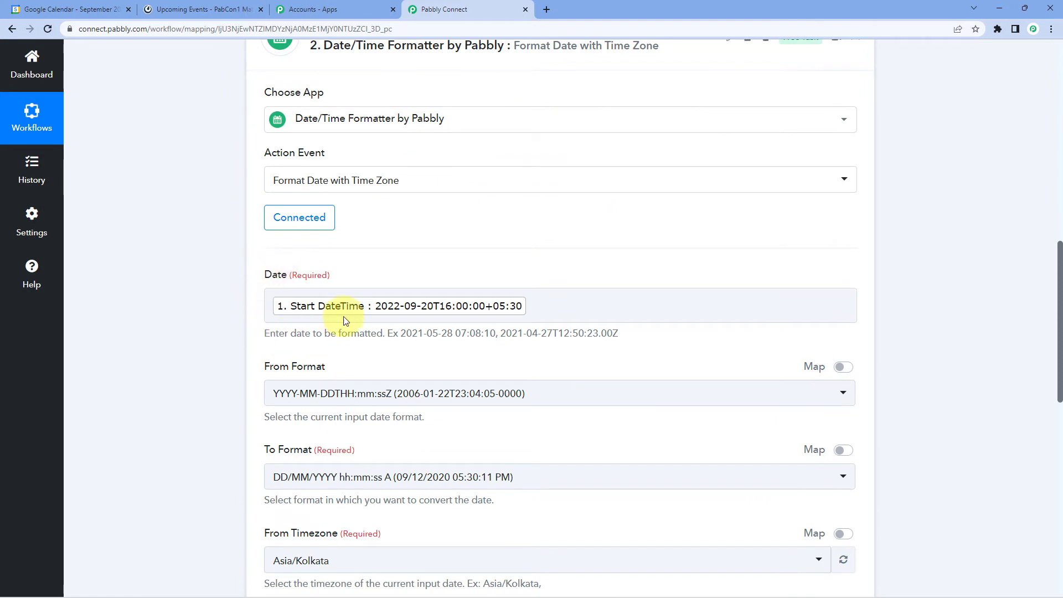
{"action": "scroll", "coordinate": [399, 260], "scroll_direction": "up", "scroll_amount": 3}
{"action": "left_click", "coordinate": [434, 216]}
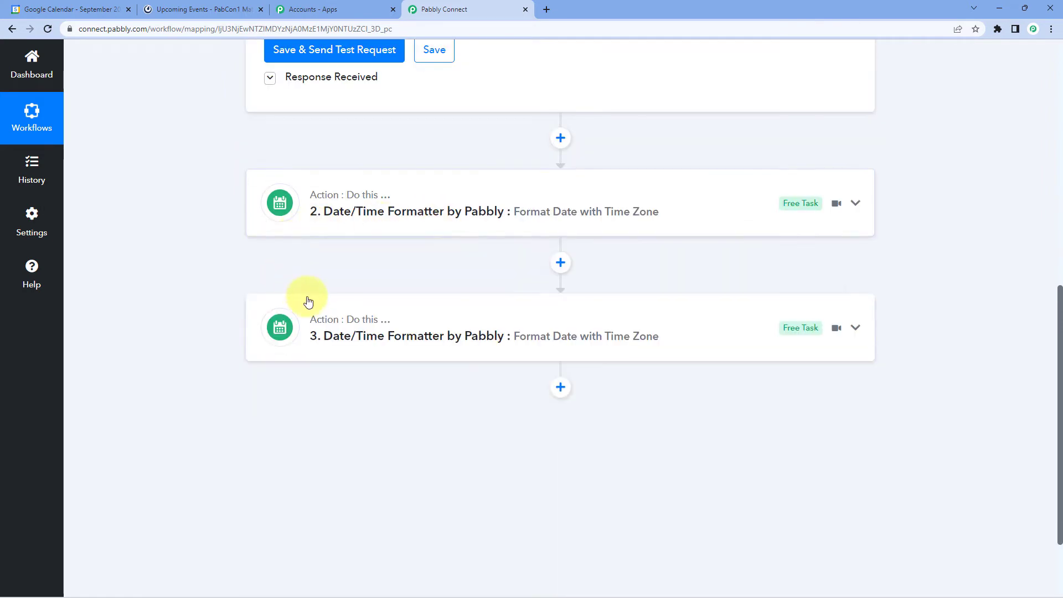
{"action": "left_click", "coordinate": [492, 315]}
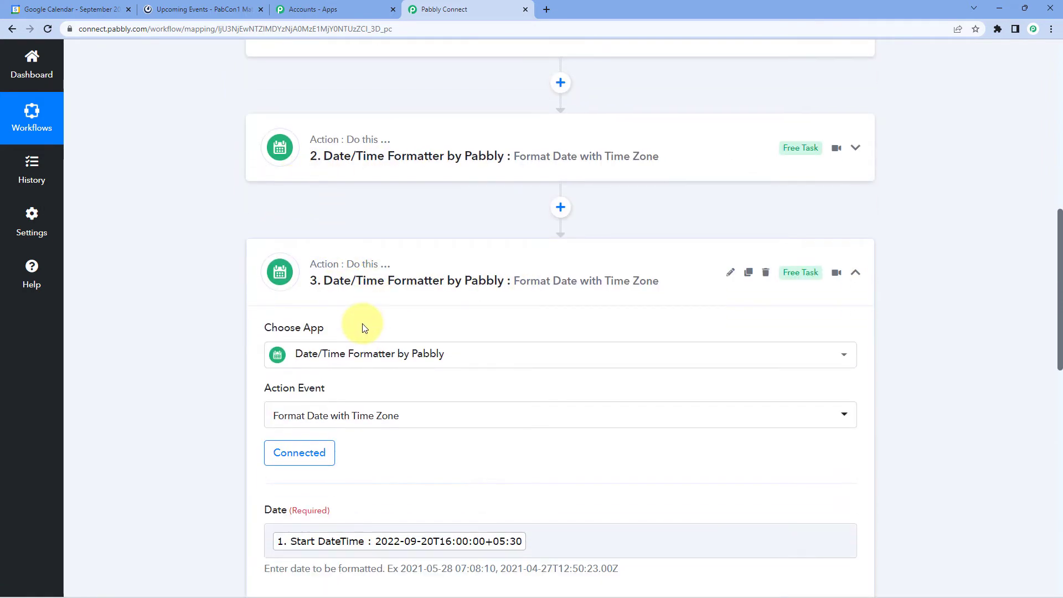
{"action": "scroll", "coordinate": [453, 324], "scroll_direction": "down", "scroll_amount": 3}
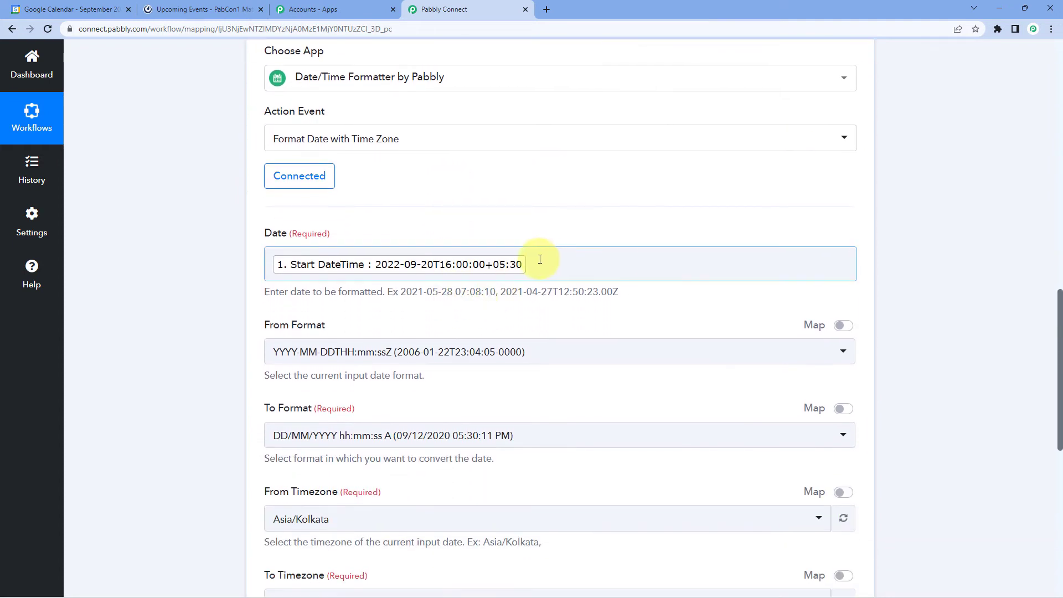
{"action": "left_click", "coordinate": [545, 268]}
{"action": "key", "text": "BackSpace"}
Map the End DateTime from the Google Calendar: New Event trigger into the formatter's Date field
{"action": "scroll", "coordinate": [260, 214], "scroll_direction": "down", "scroll_amount": 1}
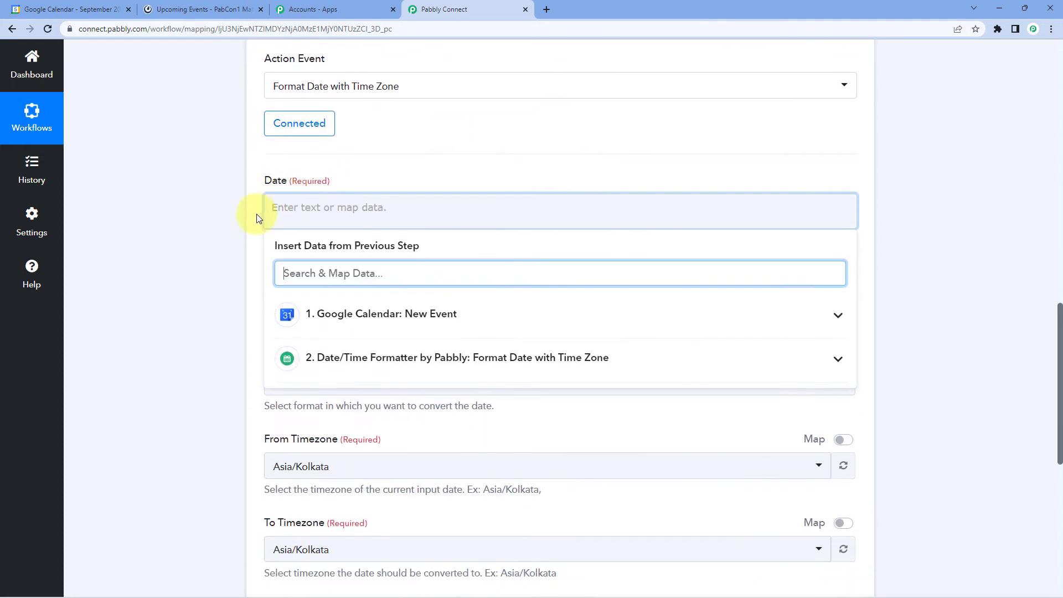
{"action": "scroll", "coordinate": [247, 214], "scroll_direction": "down", "scroll_amount": 2}
{"action": "left_click", "coordinate": [369, 256]}
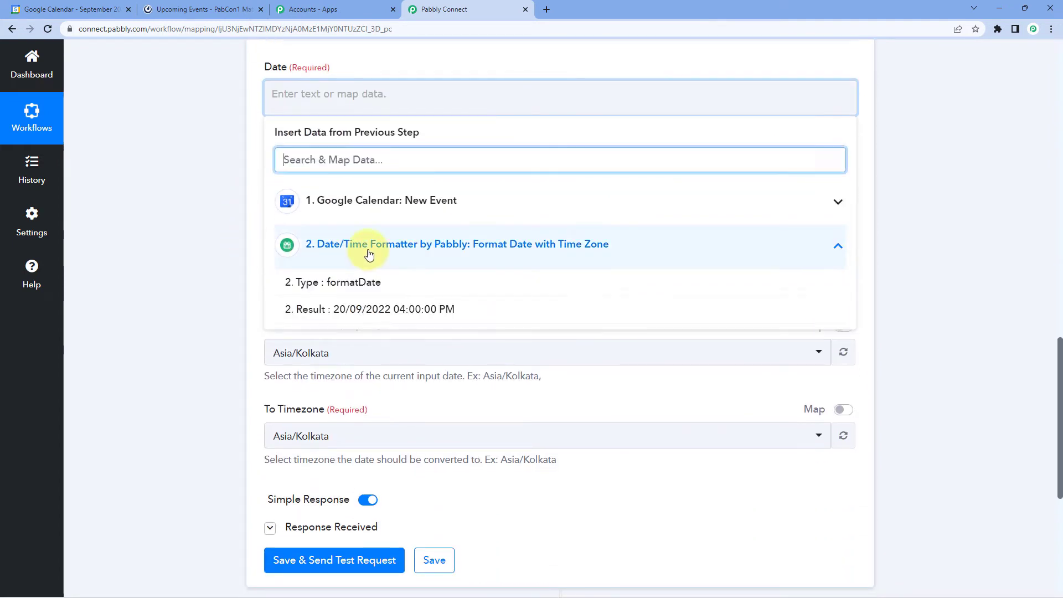
{"action": "left_click", "coordinate": [375, 211]}
{"action": "scroll", "coordinate": [350, 328], "scroll_direction": "down", "scroll_amount": 5}
{"action": "scroll", "coordinate": [350, 328], "scroll_direction": "down", "scroll_amount": 2}
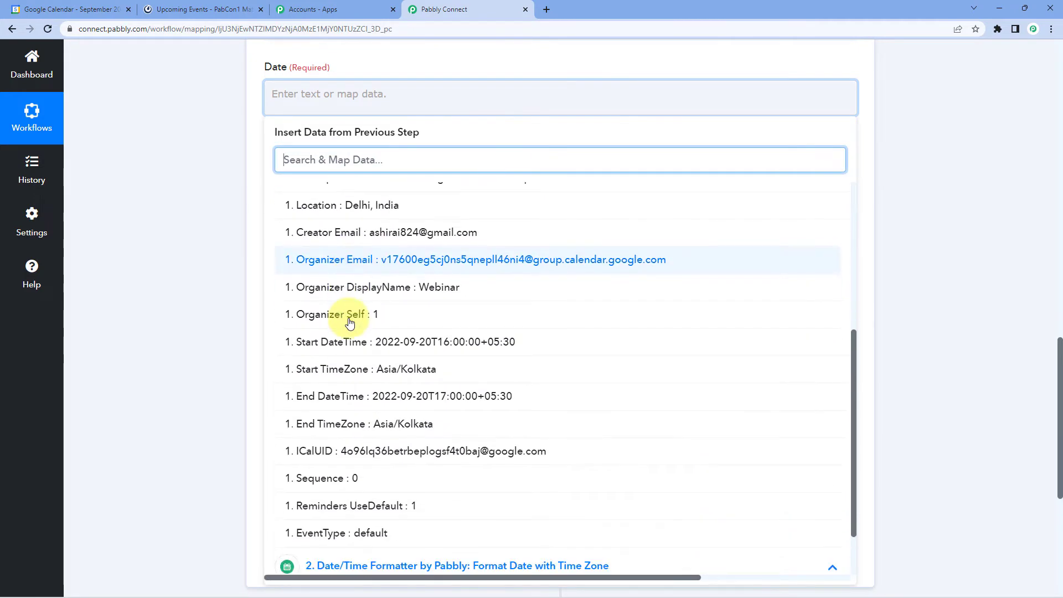
{"action": "left_click", "coordinate": [358, 346]}
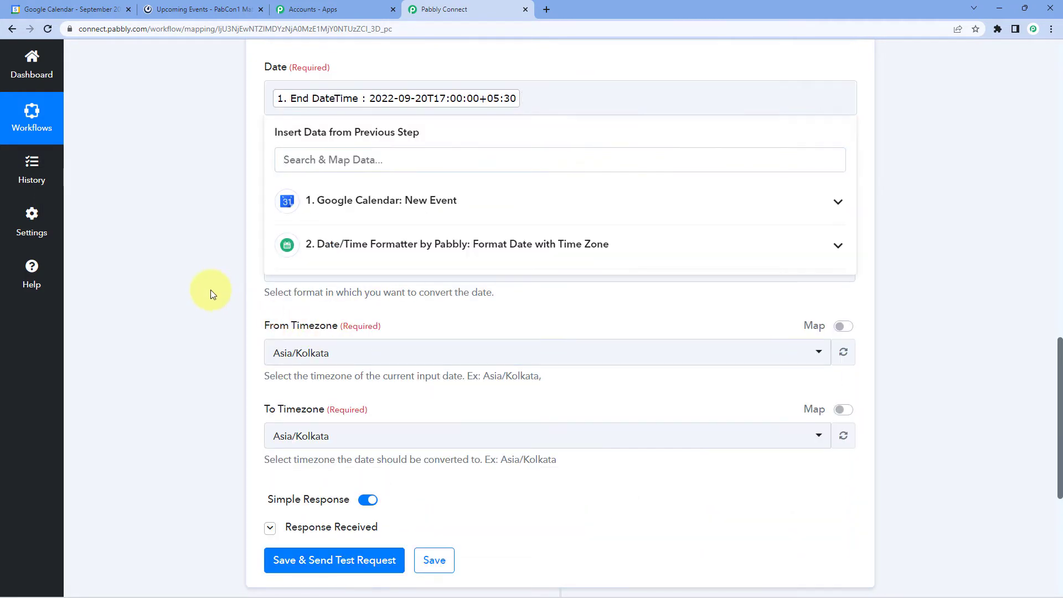
{"action": "left_click", "coordinate": [209, 291]}
Save the cloned formatter step with a test request, check the formatted end date in the response, and collapse the step
{"action": "scroll", "coordinate": [214, 248], "scroll_direction": "down", "scroll_amount": 2}
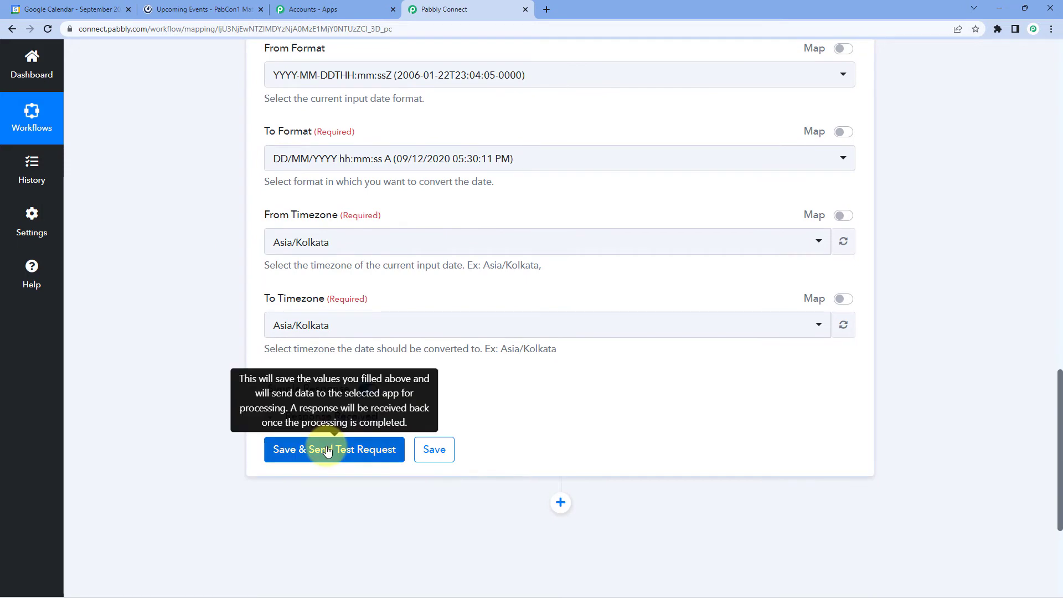
{"action": "left_click", "coordinate": [274, 460]}
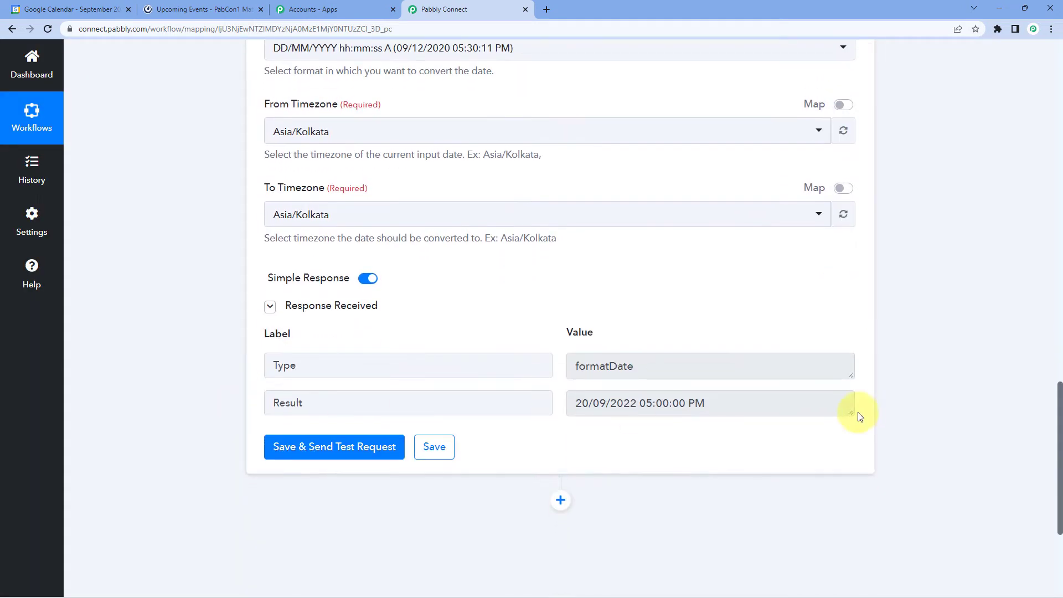
{"action": "left_click_drag", "start_coordinate": [752, 399], "coordinate": [563, 398]}
{"action": "left_click", "coordinate": [553, 335]}
{"action": "scroll", "coordinate": [553, 333], "scroll_direction": "up", "scroll_amount": 9}
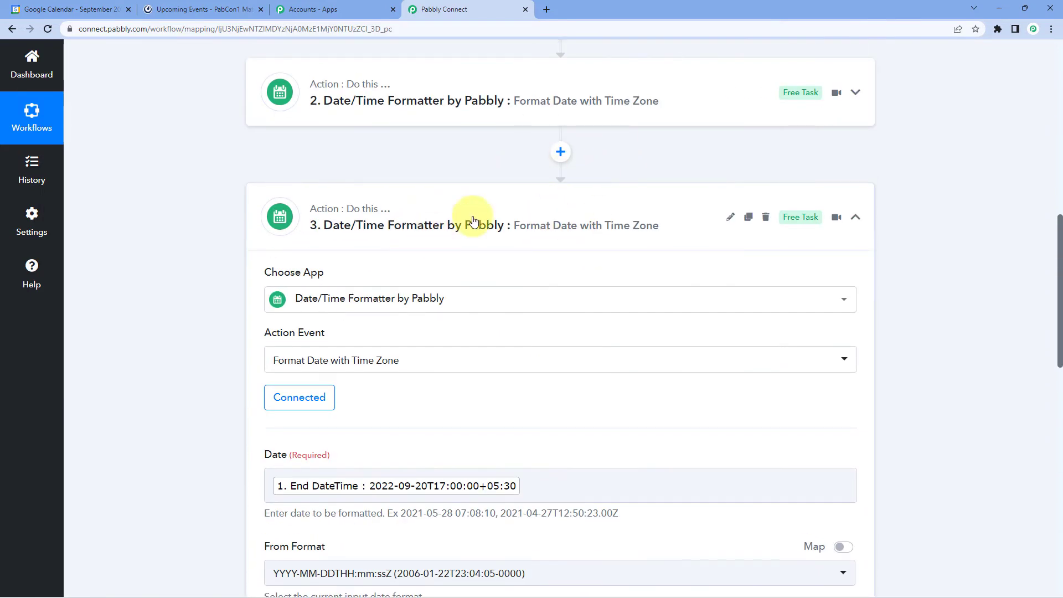
{"action": "left_click", "coordinate": [391, 204]}
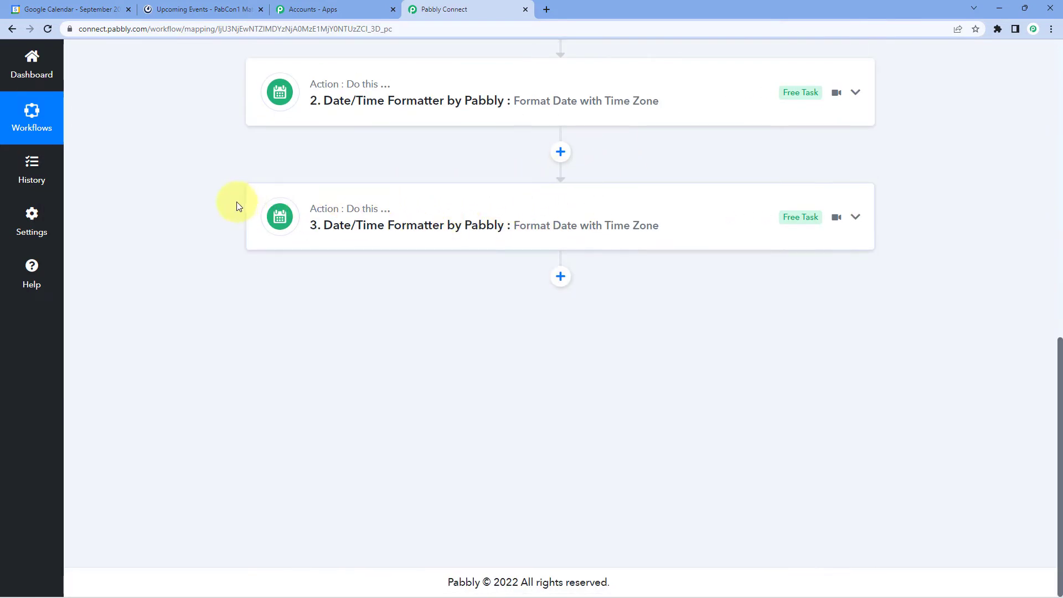
Add a new action after the second Date/Time Formatter step and choose Mattermost as its app
{"action": "scroll", "coordinate": [382, 211], "scroll_direction": "down", "scroll_amount": 1}
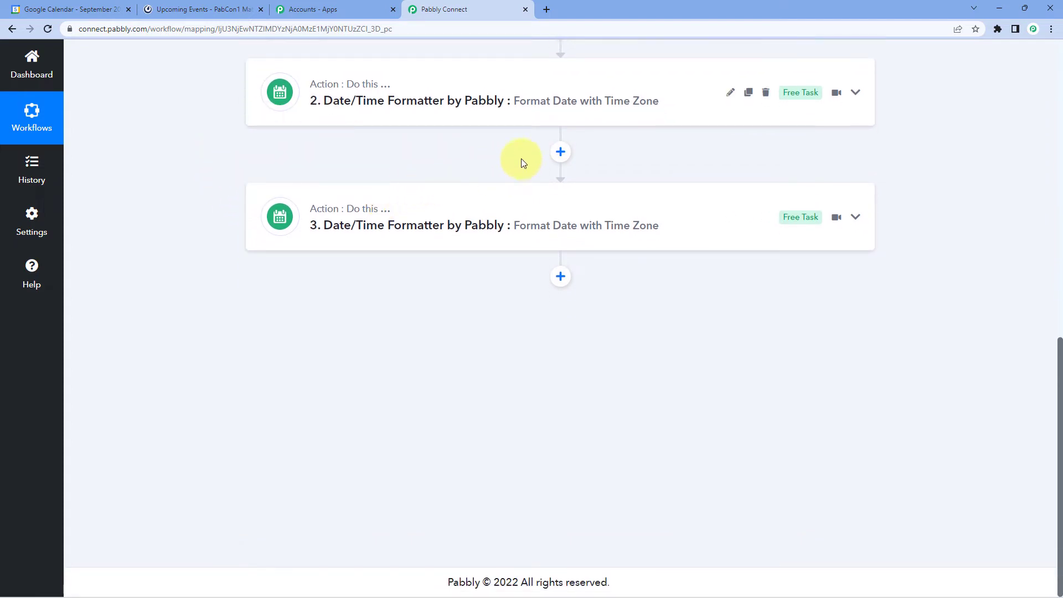
{"action": "left_click", "coordinate": [560, 277]}
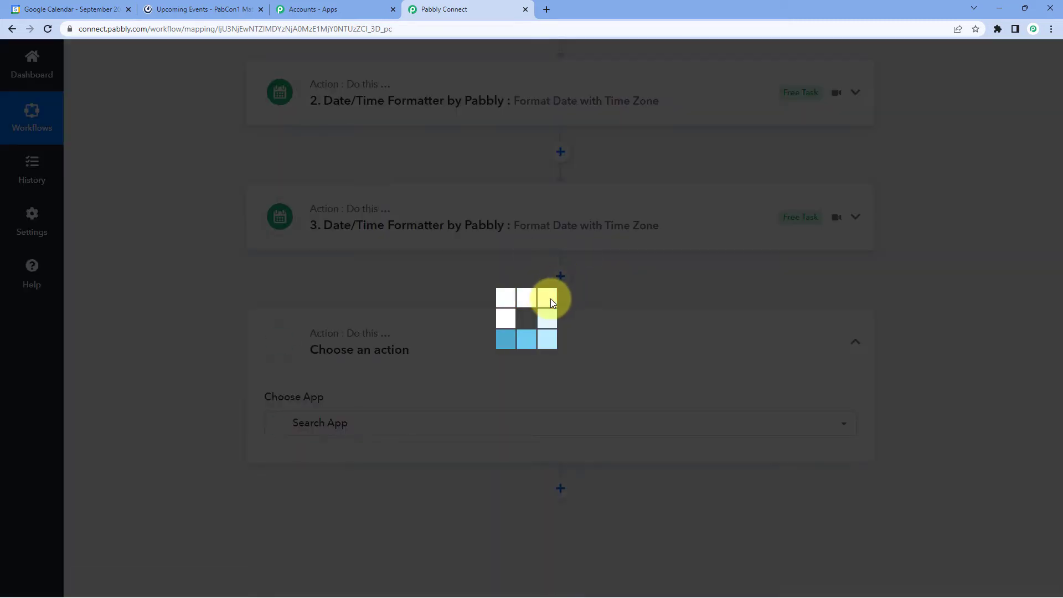
{"action": "scroll", "coordinate": [412, 223], "scroll_direction": "down", "scroll_amount": 3}
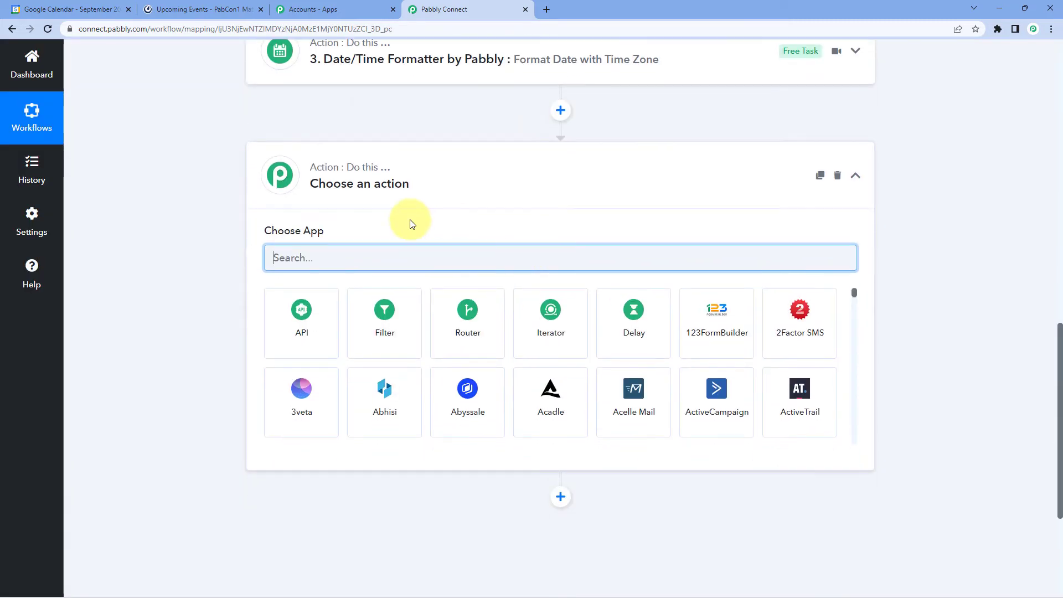
{"action": "type", "text": "mater"}
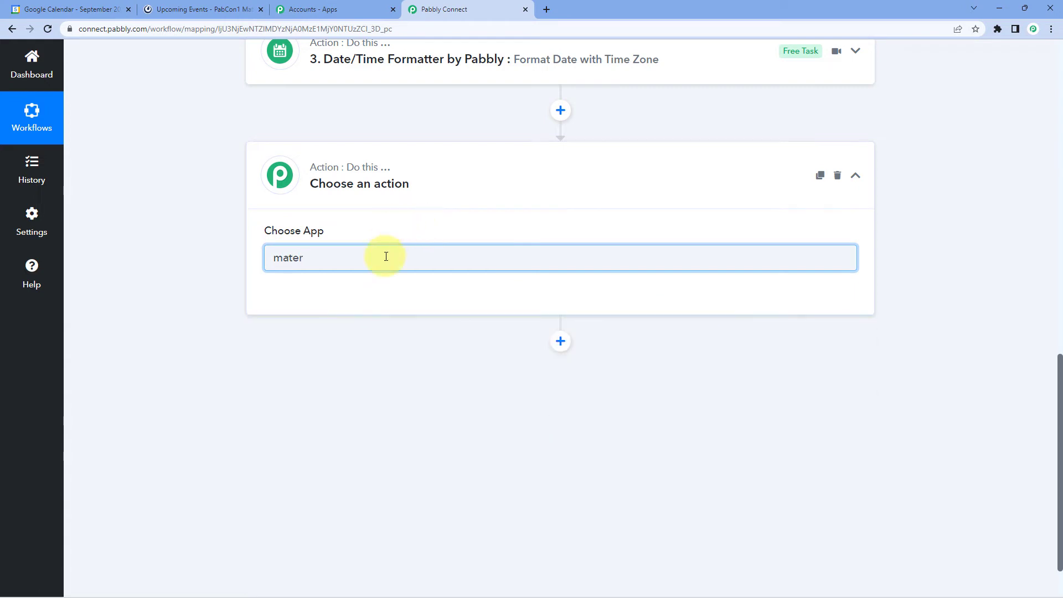
{"action": "type", "text": "="}
{"action": "key", "text": "BackSpace"}
{"action": "key", "text": "BackSpace"}
{"action": "key", "text": "BackSpace"}
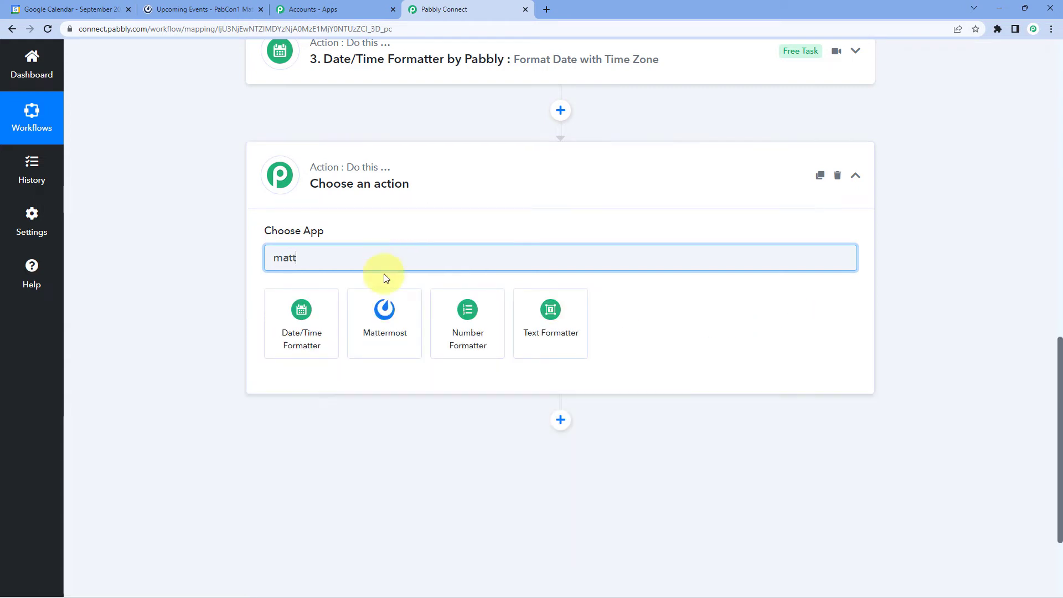
{"action": "left_click", "coordinate": [388, 310]}
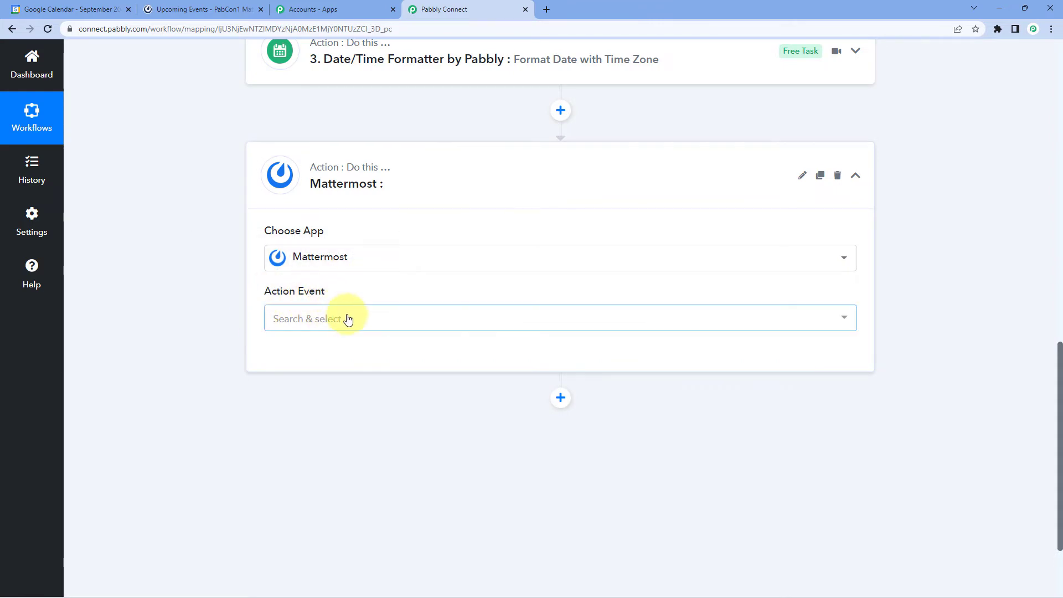
Set the Mattermost action event to Create a Post and start adding a new Mattermost connection
{"action": "left_click", "coordinate": [346, 317]}
{"action": "scroll", "coordinate": [188, 310], "scroll_direction": "down", "scroll_amount": 2}
{"action": "left_click", "coordinate": [343, 286]}
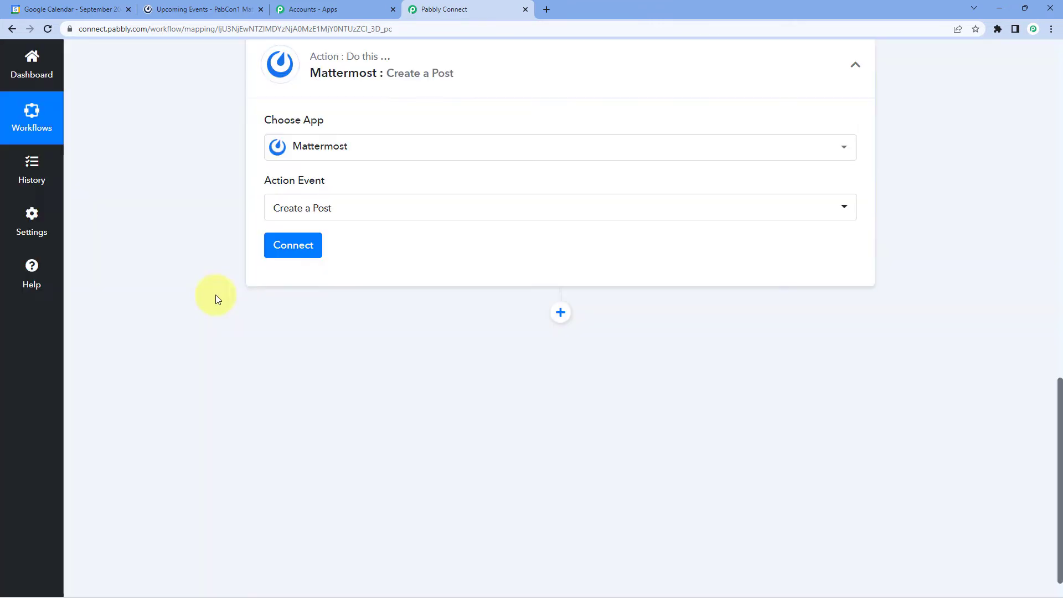
{"action": "left_click", "coordinate": [297, 244]}
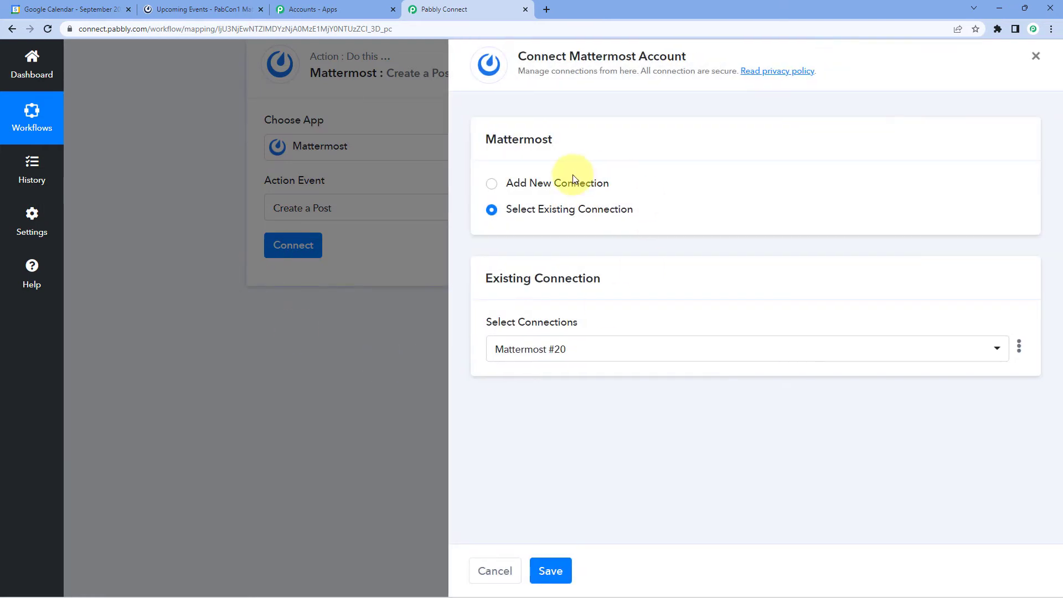
{"action": "left_click", "coordinate": [490, 183]}
{"action": "scroll", "coordinate": [645, 206], "scroll_direction": "down", "scroll_amount": 1}
{"action": "scroll", "coordinate": [637, 209], "scroll_direction": "down", "scroll_amount": 1}
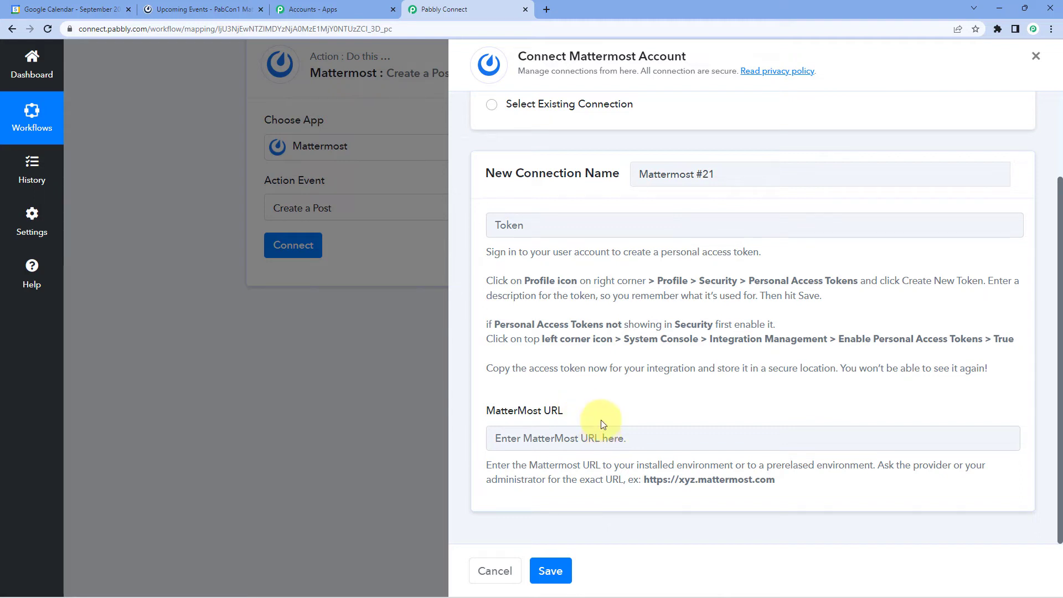
{"action": "left_click", "coordinate": [189, 9]}
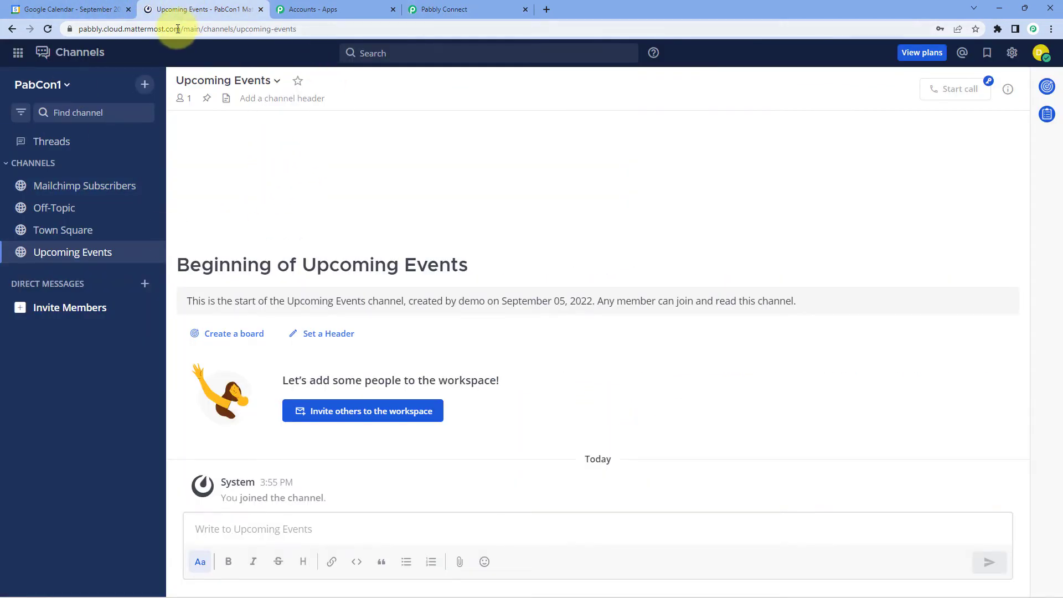
{"action": "left_click", "coordinate": [199, 27]}
{"action": "left_click_drag", "start_coordinate": [206, 28], "coordinate": [62, 33]}
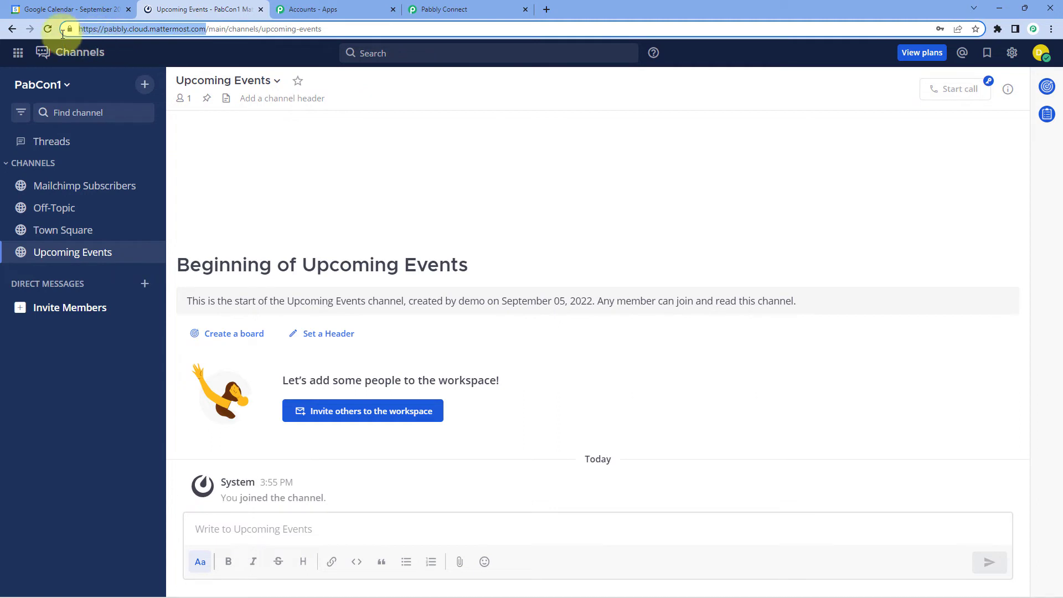
{"action": "right_click", "coordinate": [165, 32]}
{"action": "left_click", "coordinate": [190, 107]}
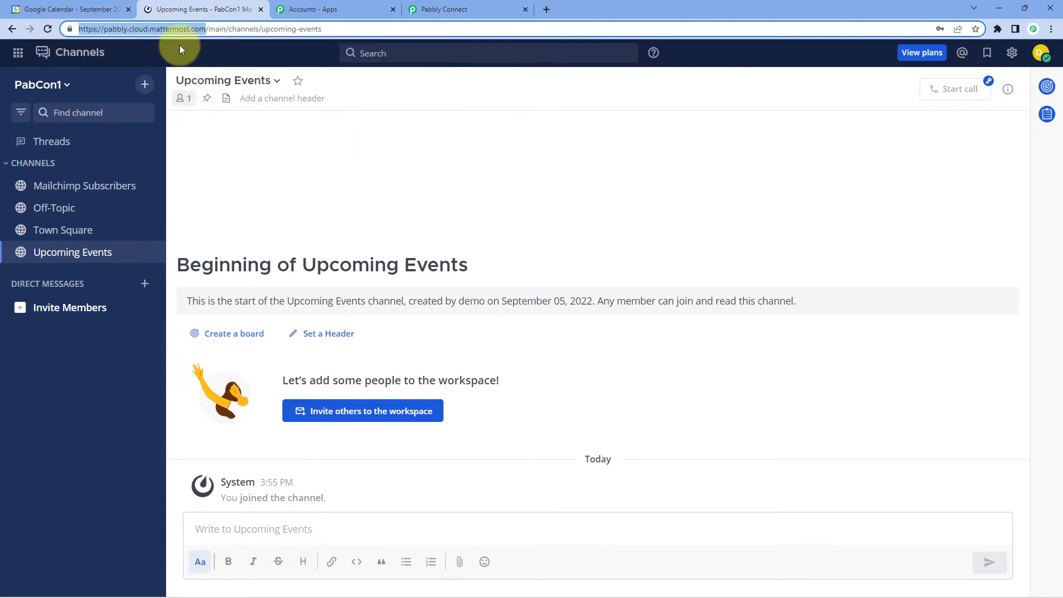
{"action": "left_click", "coordinate": [405, 7]}
{"action": "left_click", "coordinate": [520, 438]}
{"action": "right_click", "coordinate": [522, 438]}
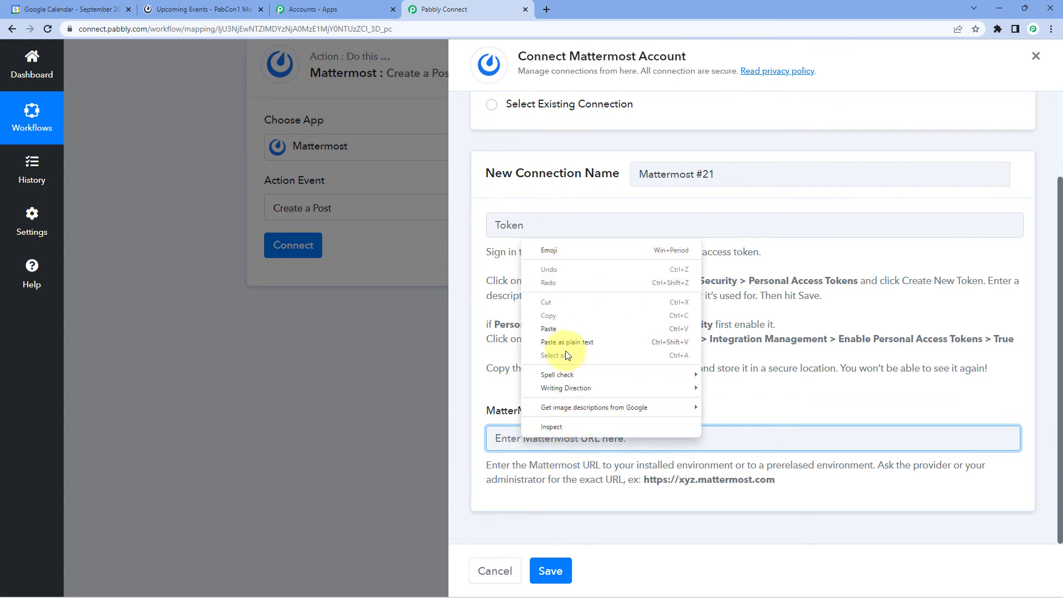
{"action": "left_click", "coordinate": [551, 328]}
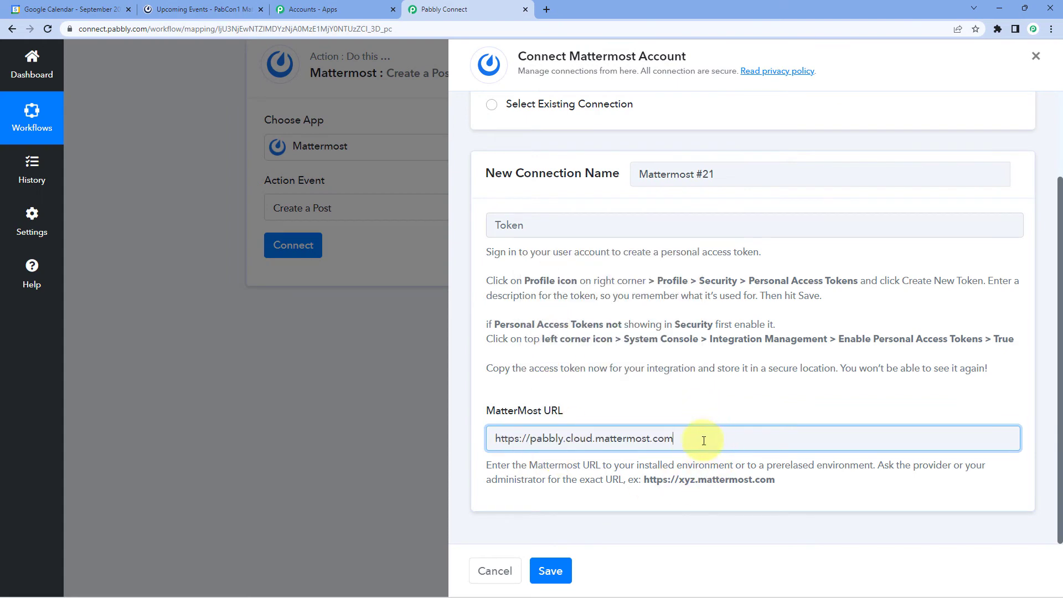
{"action": "left_click", "coordinate": [674, 414]}
{"action": "scroll", "coordinate": [676, 411], "scroll_direction": "up", "scroll_amount": 1}
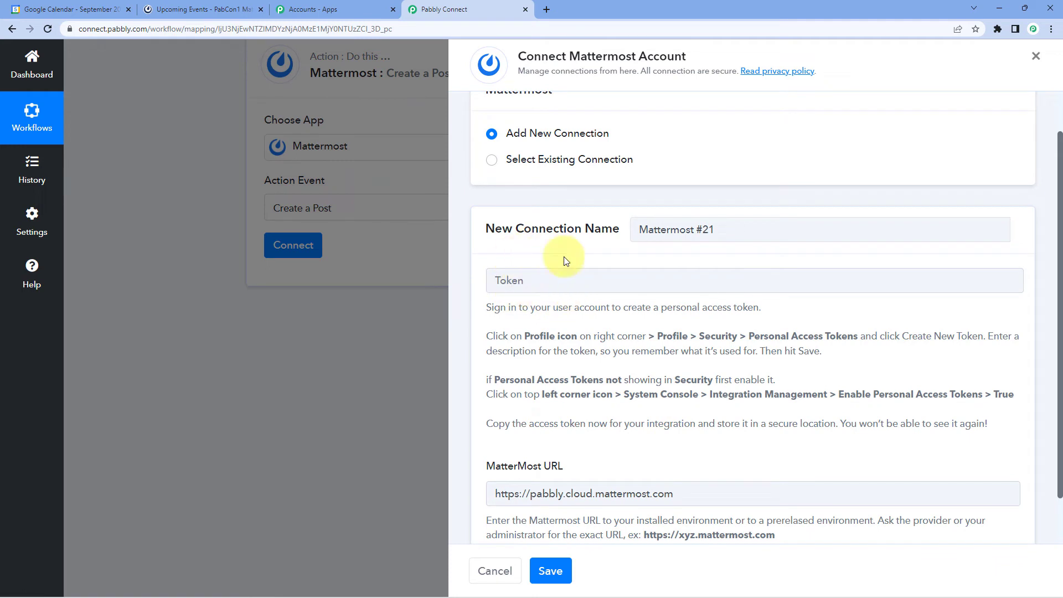
Switch to the Mattermost browser tab and open the Integration Management settings in the System Console
{"action": "left_click", "coordinate": [201, 6]}
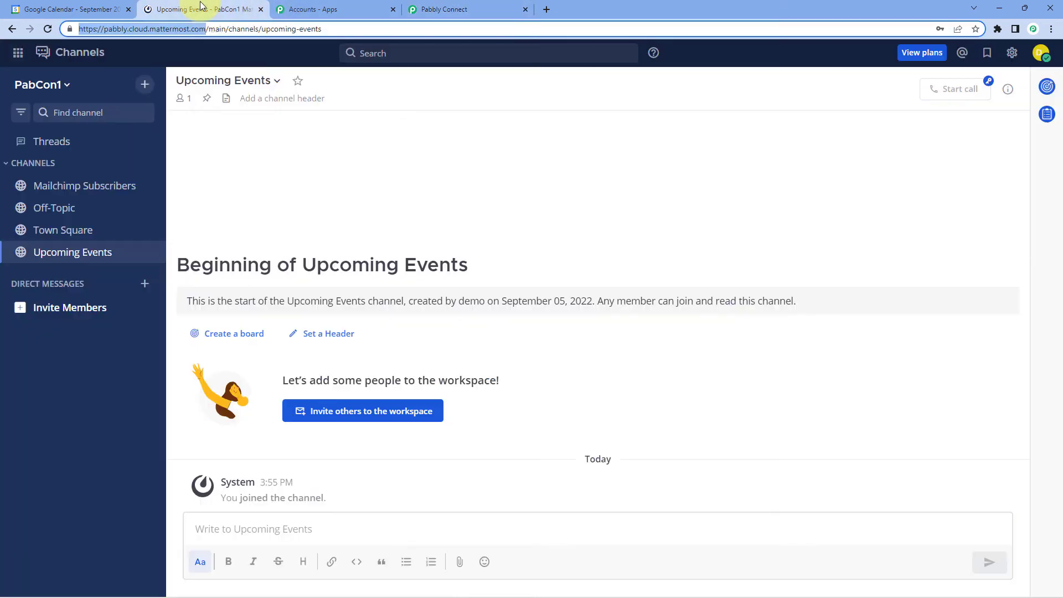
{"action": "left_click", "coordinate": [275, 147]}
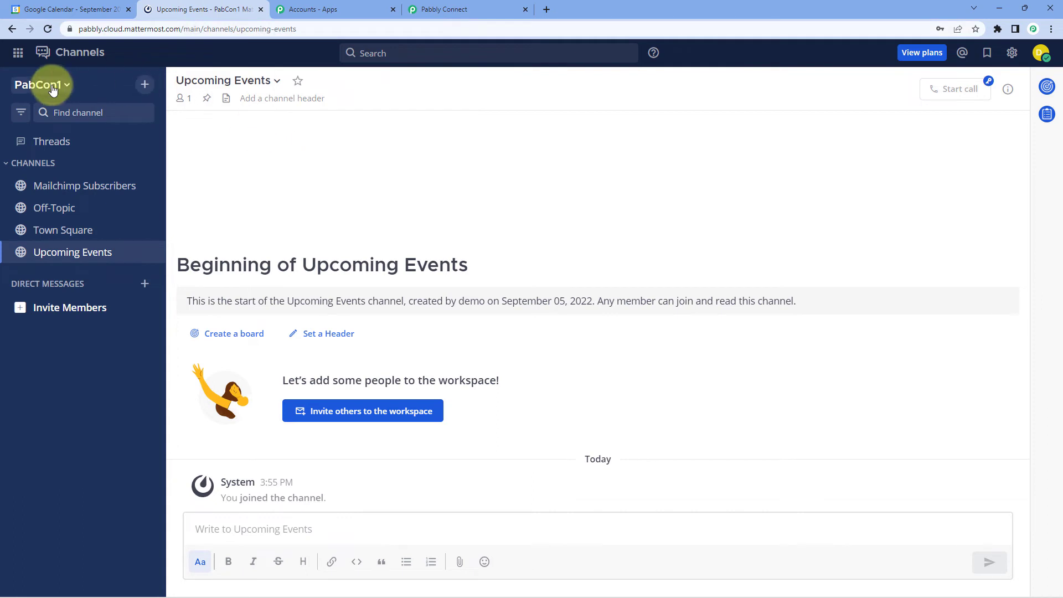
{"action": "left_click", "coordinate": [18, 53]}
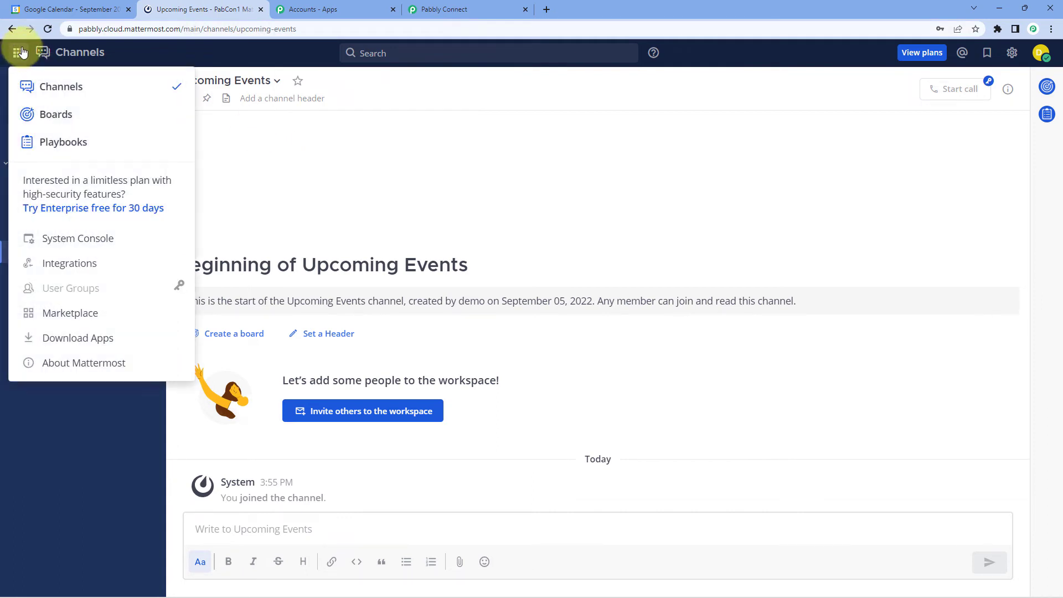
{"action": "left_click", "coordinate": [126, 242]}
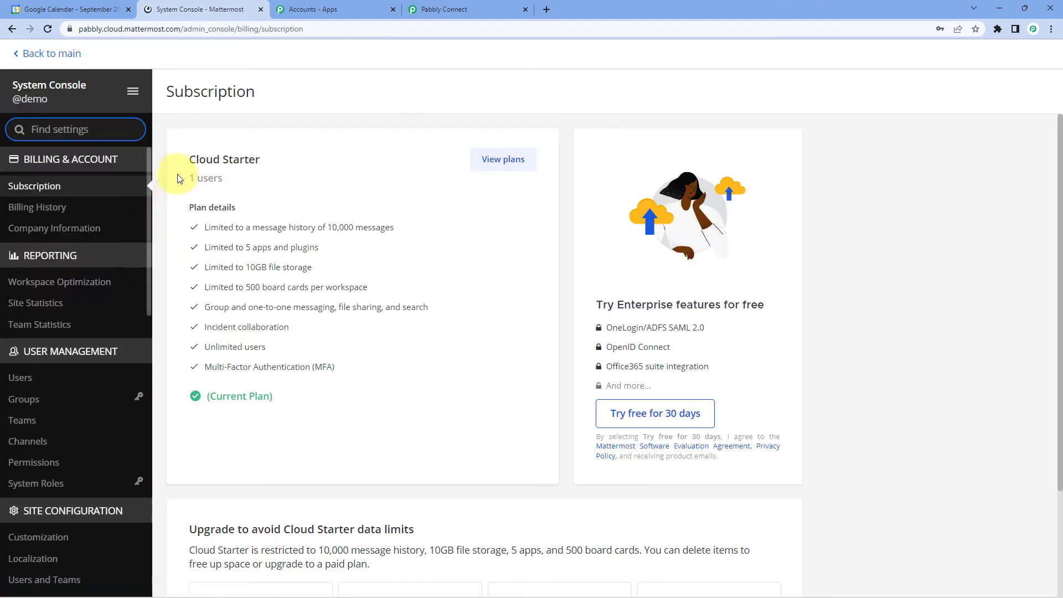
{"action": "scroll", "coordinate": [114, 244], "scroll_direction": "down", "scroll_amount": 5}
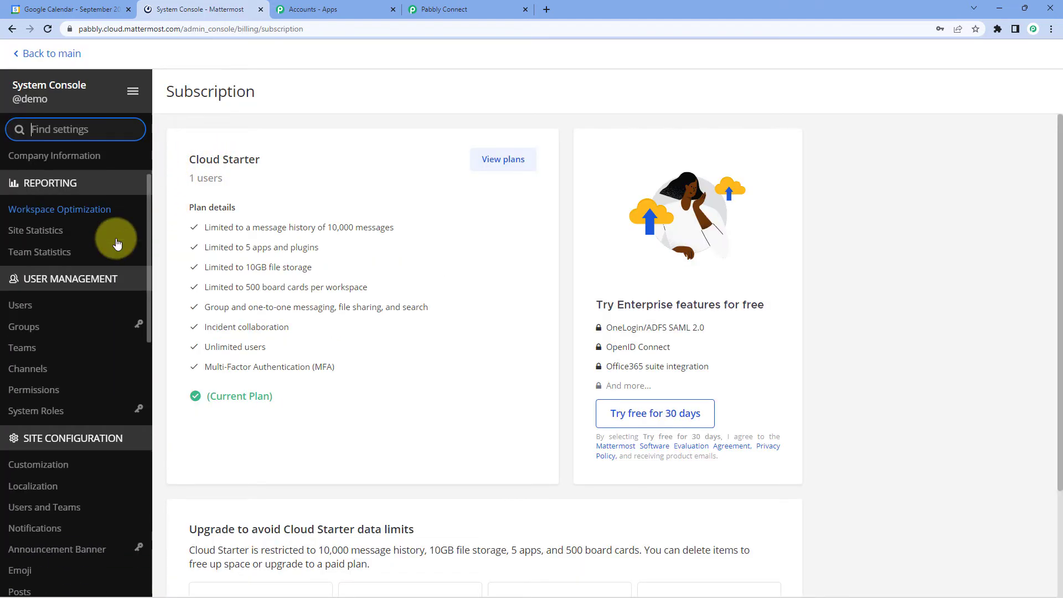
{"action": "scroll", "coordinate": [114, 243], "scroll_direction": "down", "scroll_amount": 8}
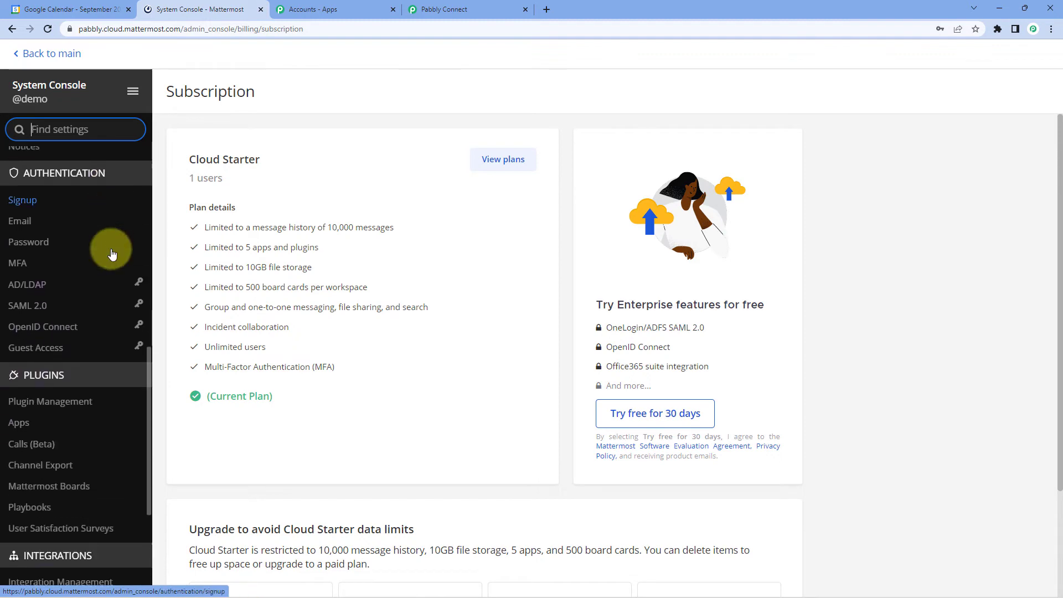
{"action": "scroll", "coordinate": [67, 299], "scroll_direction": "down", "scroll_amount": 1}
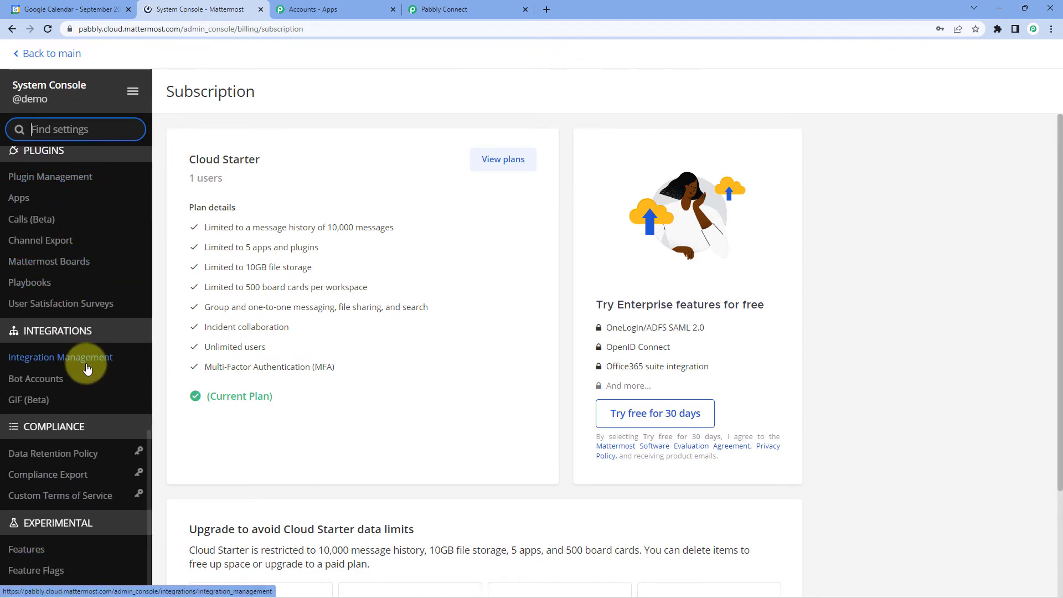
{"action": "left_click", "coordinate": [92, 361]}
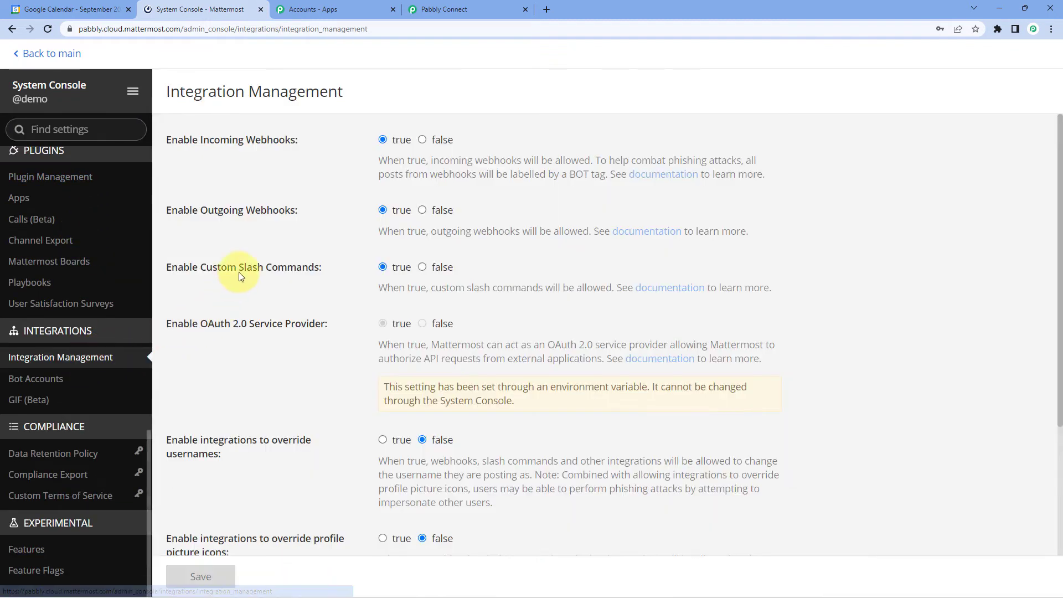
Check the Enable Personal Access Tokens setting, return to the main workspace and open Personal Access Tokens in the profile's security settings
{"action": "scroll", "coordinate": [249, 265], "scroll_direction": "down", "scroll_amount": 3}
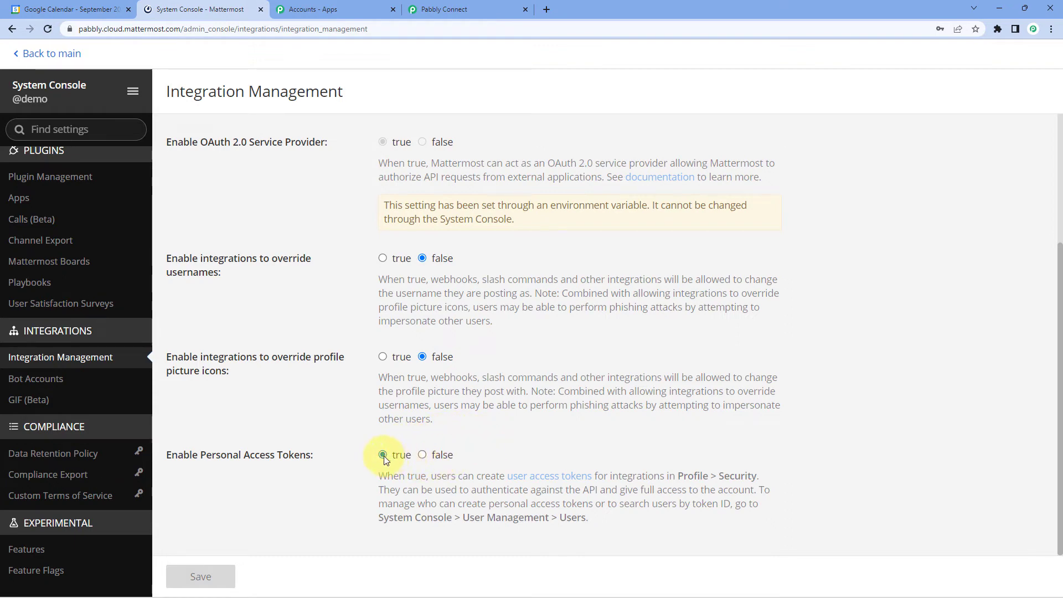
{"action": "left_click", "coordinate": [29, 57]}
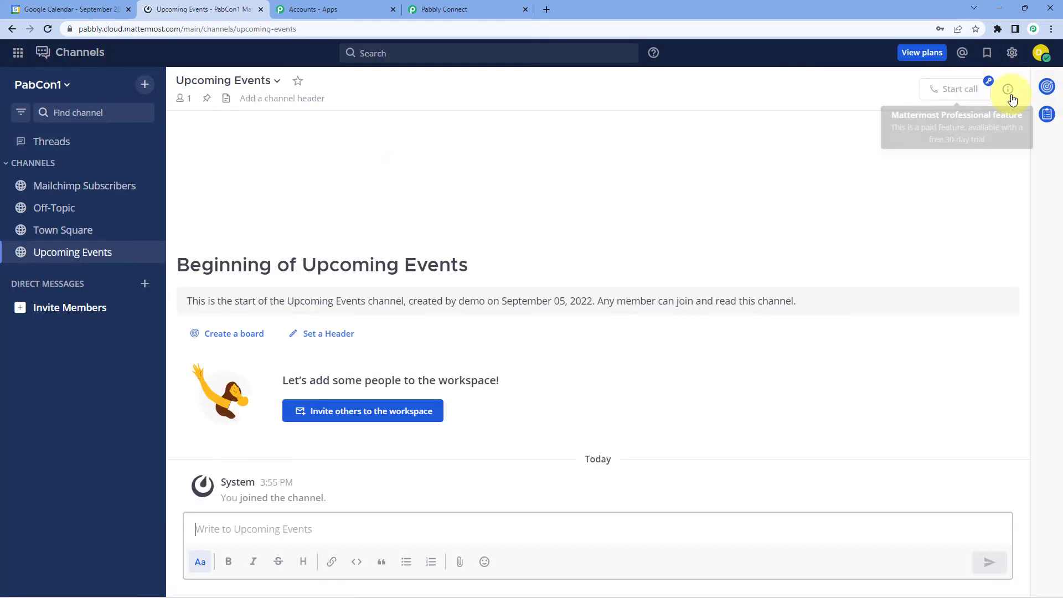
{"action": "left_click", "coordinate": [1031, 56]}
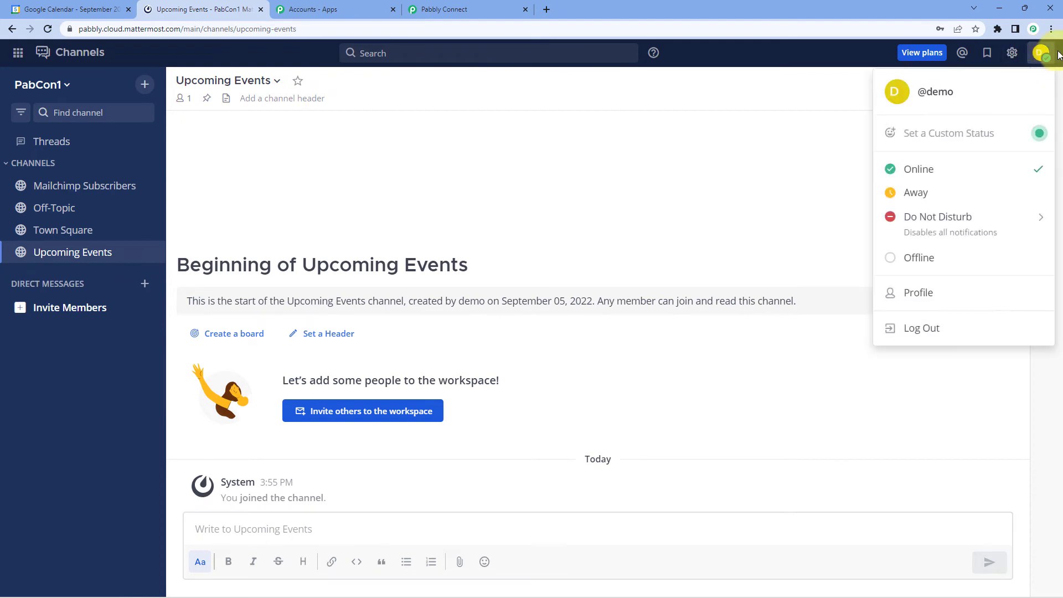
{"action": "left_click", "coordinate": [933, 296]}
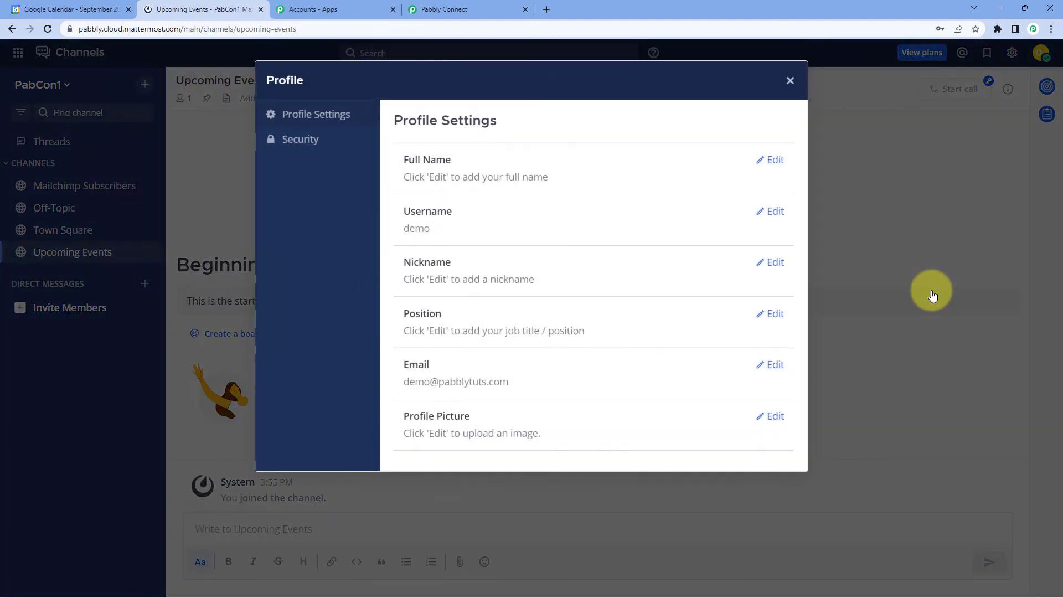
{"action": "left_click", "coordinate": [292, 142]}
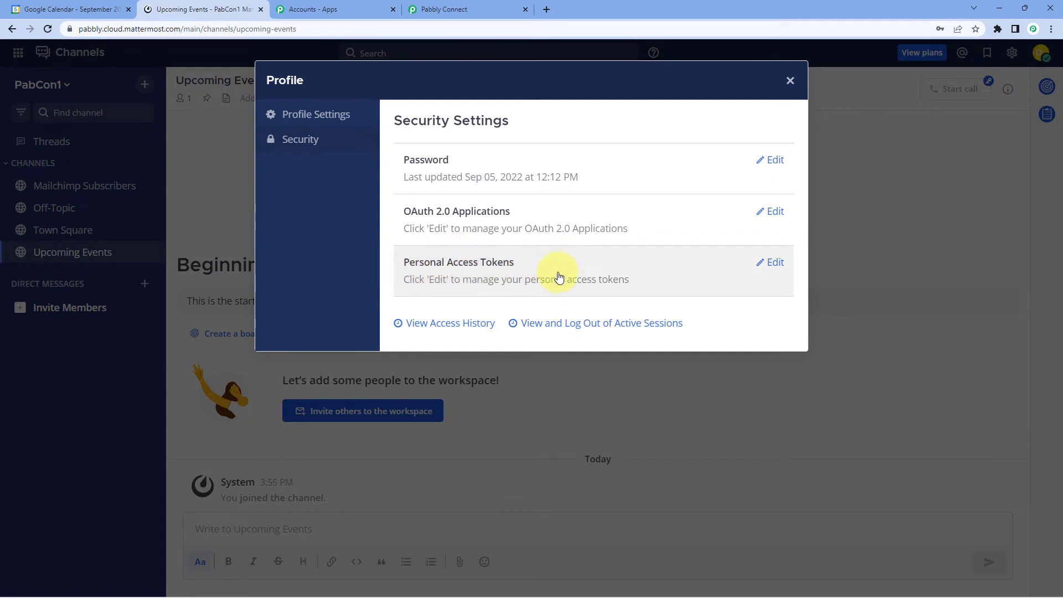
{"action": "left_click", "coordinate": [788, 267]}
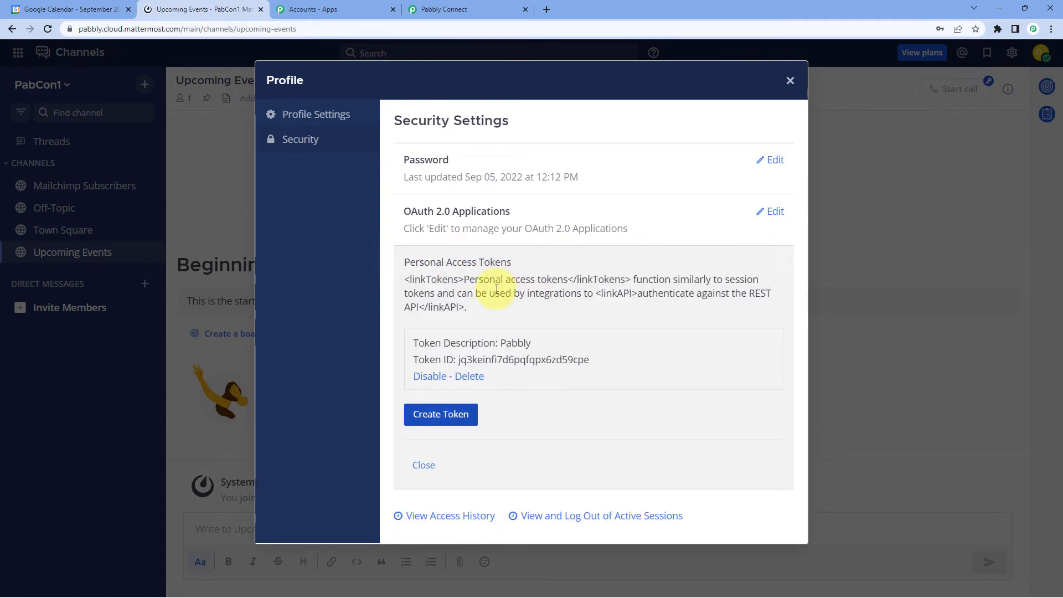
Create a personal access token with the description PC and accept its System Admin permissions
{"action": "left_click", "coordinate": [428, 420]}
{"action": "type", "text": "PC"}
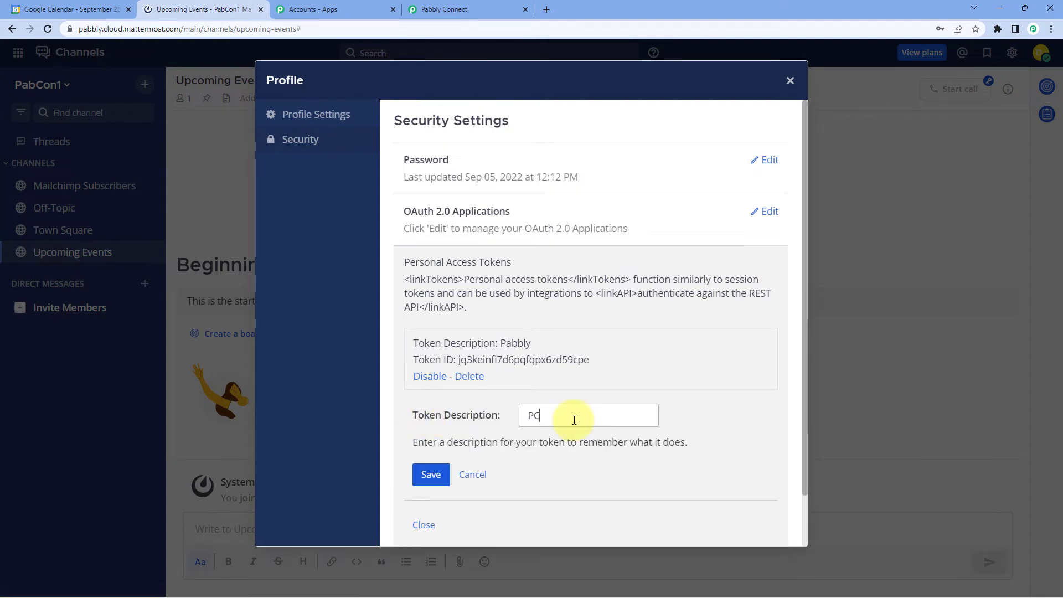
{"action": "left_click", "coordinate": [431, 474]}
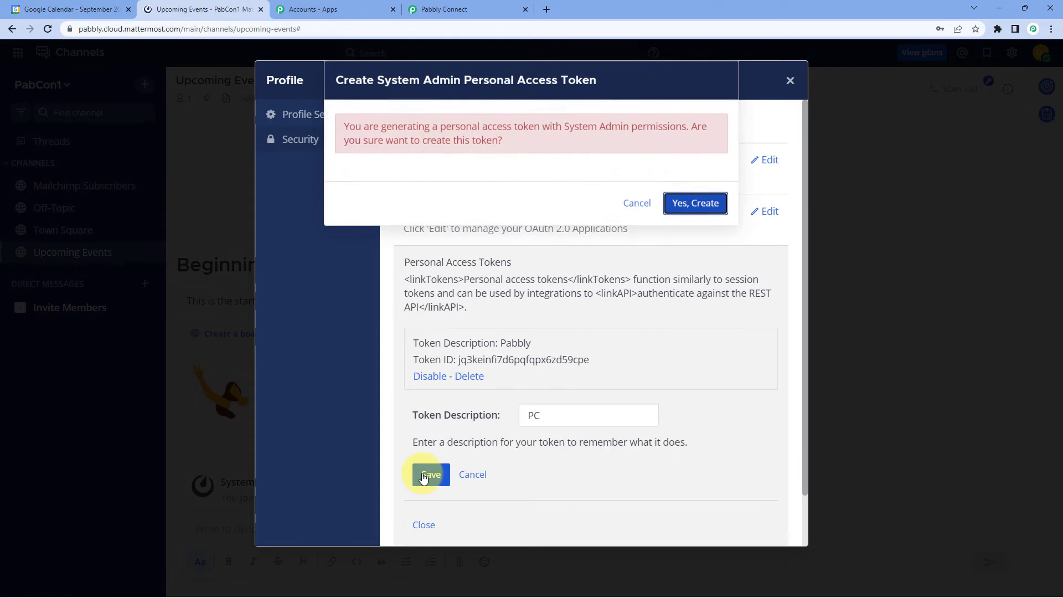
{"action": "left_click", "coordinate": [695, 203]}
Copy the new access token from Mattermost into the Token field of the new connection in Pabbly Connect and save the connection
{"action": "scroll", "coordinate": [554, 382], "scroll_direction": "down", "scroll_amount": 1}
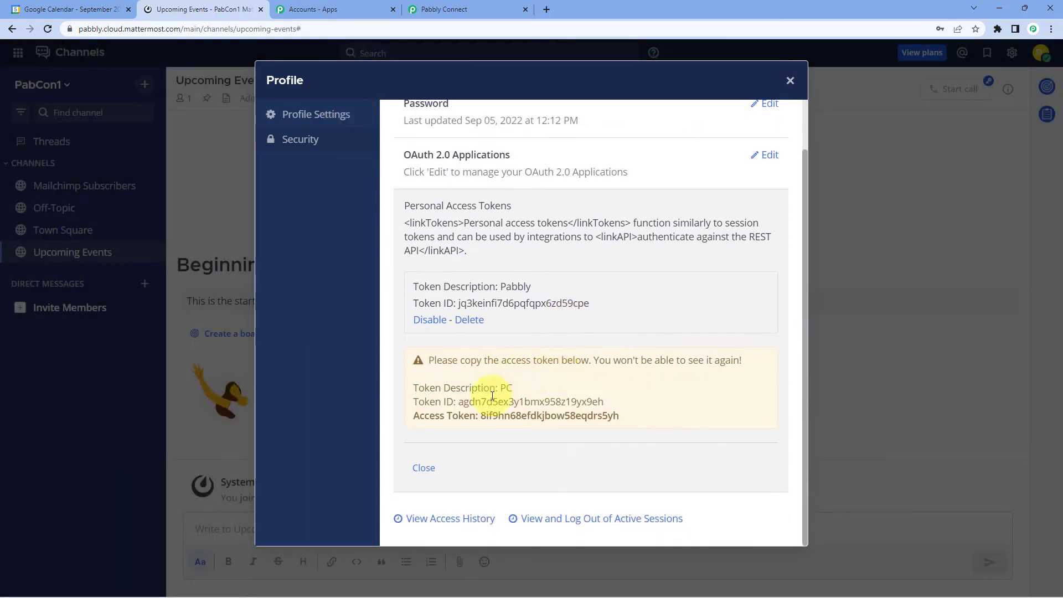
{"action": "left_click_drag", "start_coordinate": [481, 415], "coordinate": [620, 417]}
{"action": "right_click", "coordinate": [578, 415]}
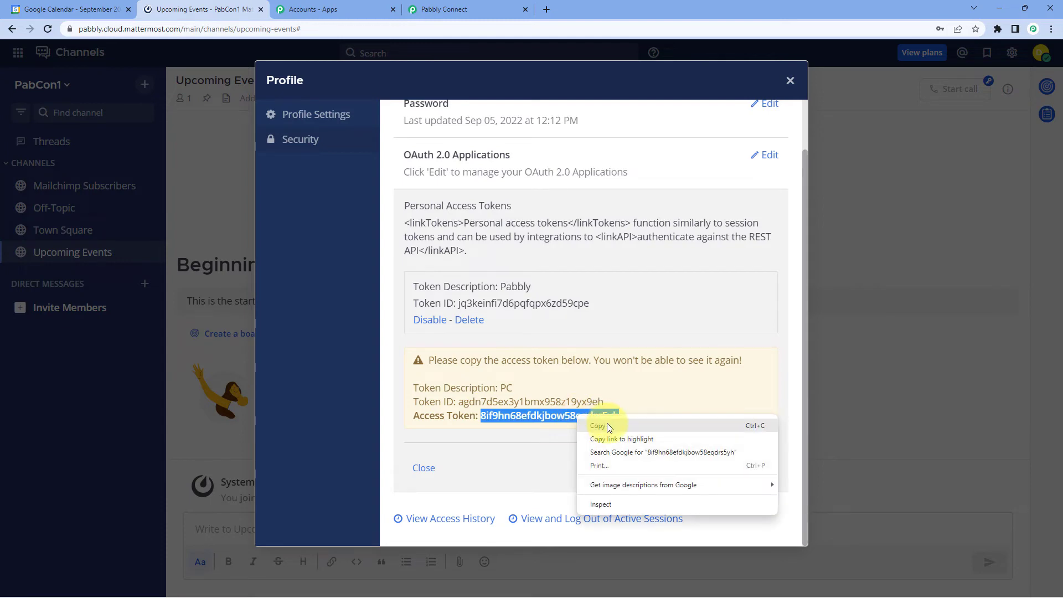
{"action": "left_click", "coordinate": [597, 425]}
{"action": "left_click", "coordinate": [496, 6]}
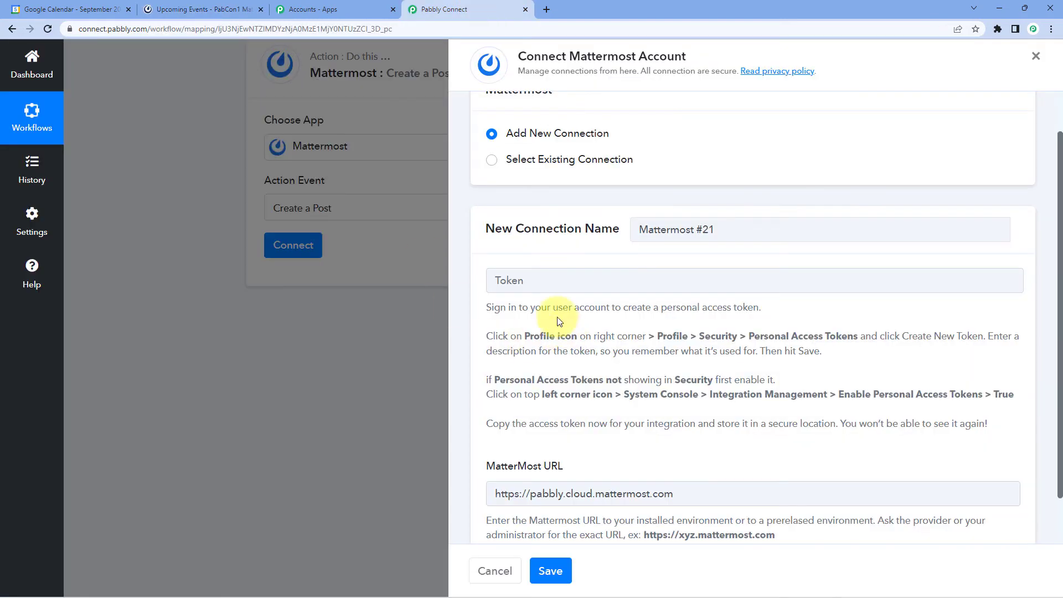
{"action": "left_click", "coordinate": [527, 280]}
{"action": "right_click", "coordinate": [521, 283]}
{"action": "left_click", "coordinate": [569, 372]}
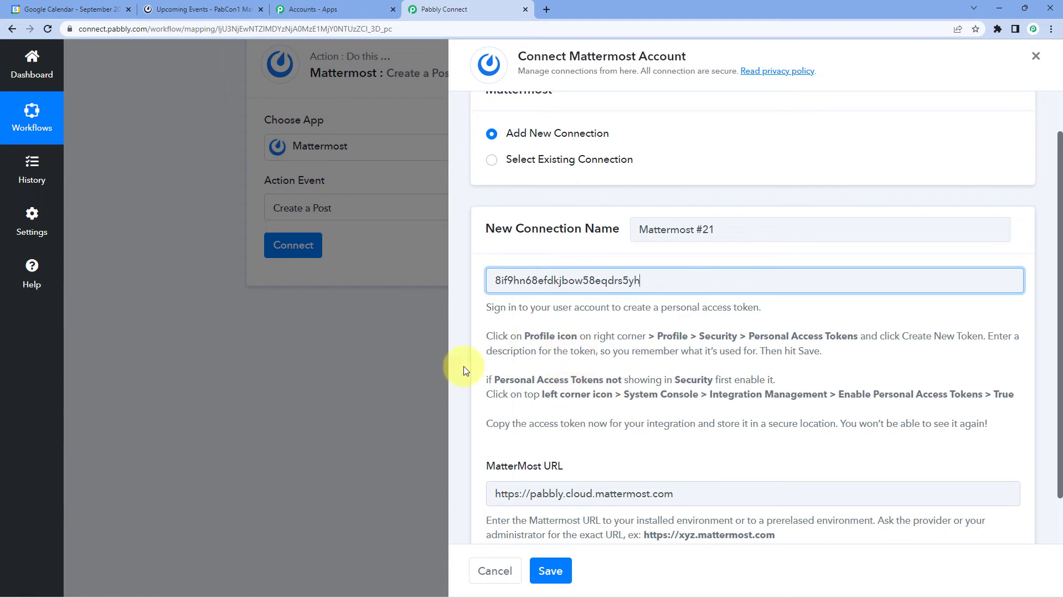
{"action": "left_click", "coordinate": [550, 570]}
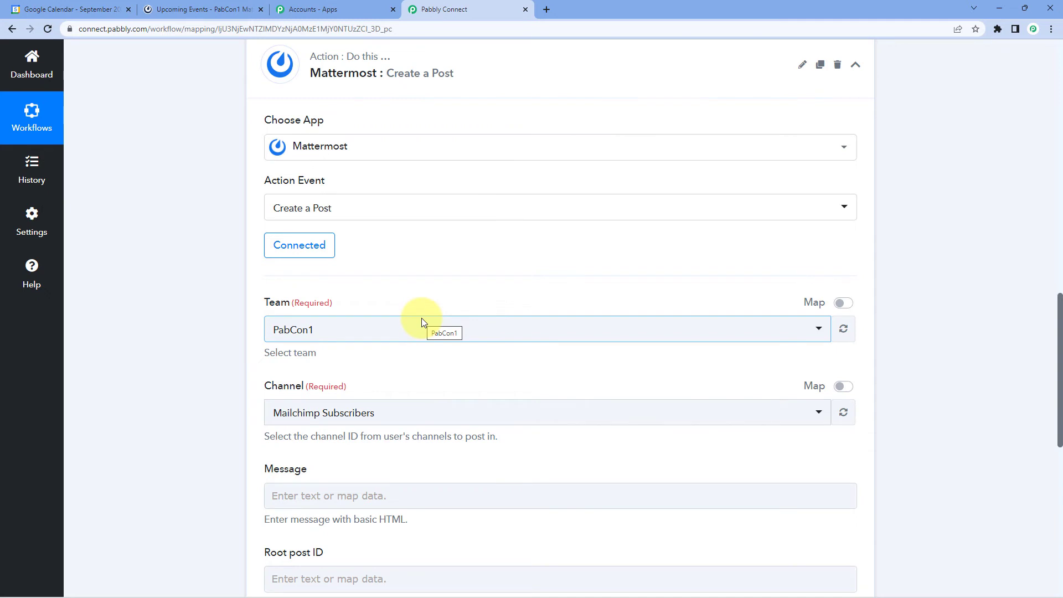
Select PabCon1 as the Team for the Mattermost post
{"action": "scroll", "coordinate": [237, 247], "scroll_direction": "down", "scroll_amount": 2}
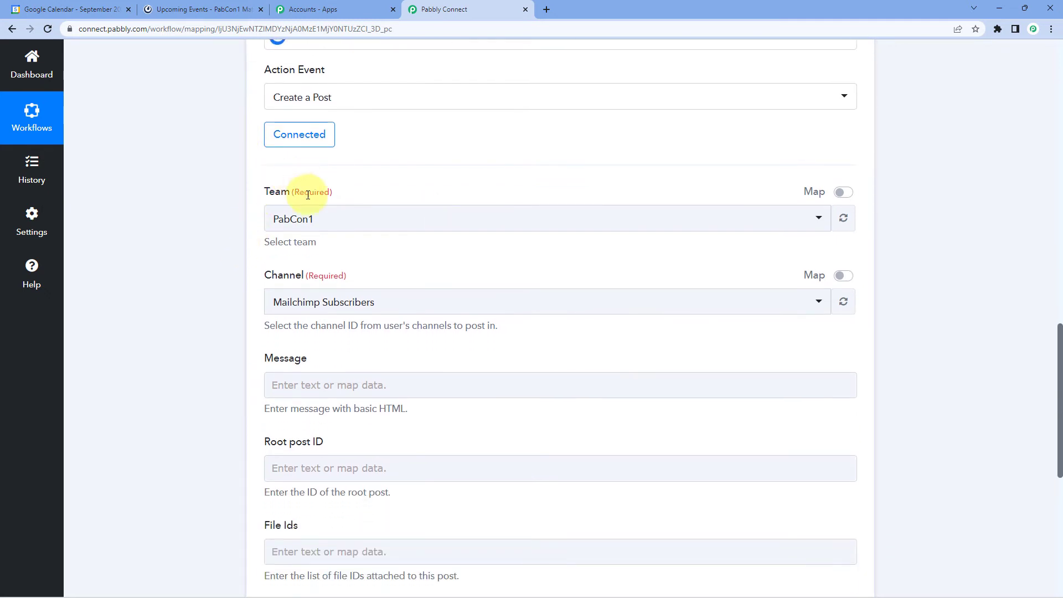
{"action": "left_click", "coordinate": [380, 218]}
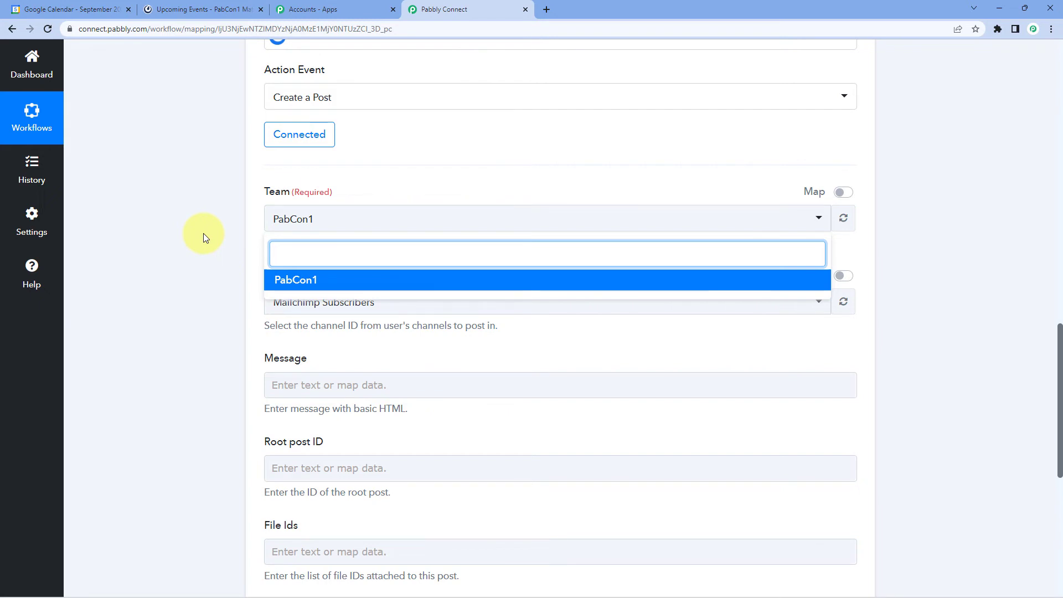
{"action": "left_click", "coordinate": [310, 286]}
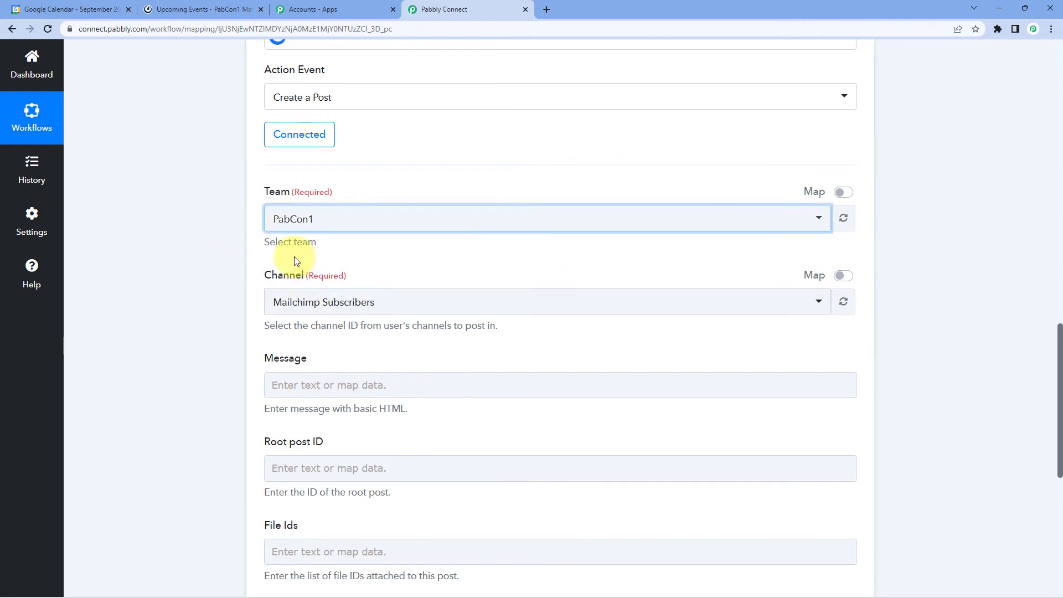
Check the channel list in the Mattermost tab, closing its profile settings, and set the post's Channel to Upcoming Events in Pabbly Connect
{"action": "scroll", "coordinate": [233, 212], "scroll_direction": "down", "scroll_amount": 1}
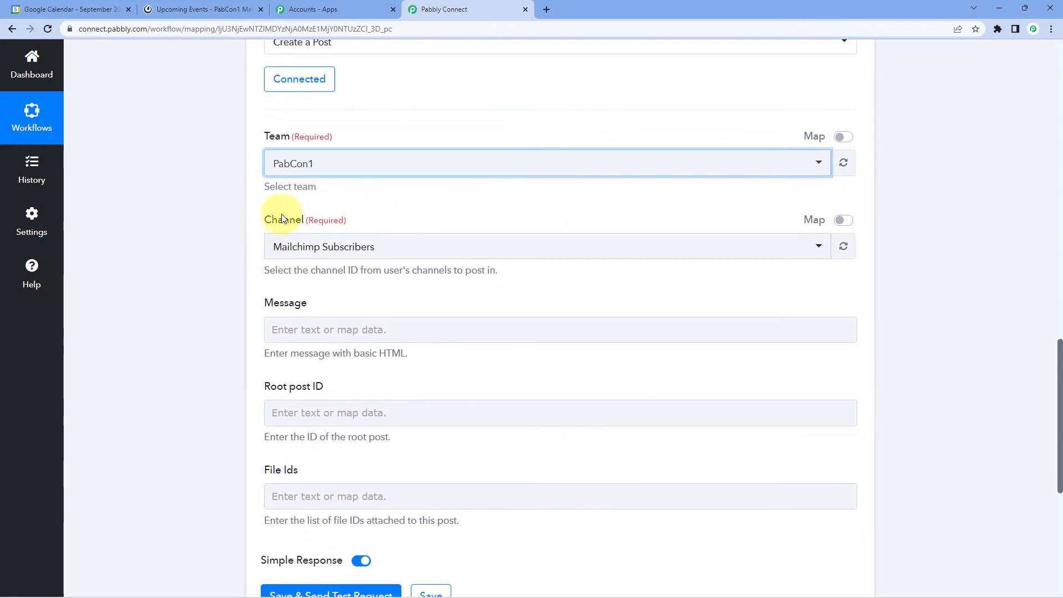
{"action": "left_click", "coordinate": [414, 250]}
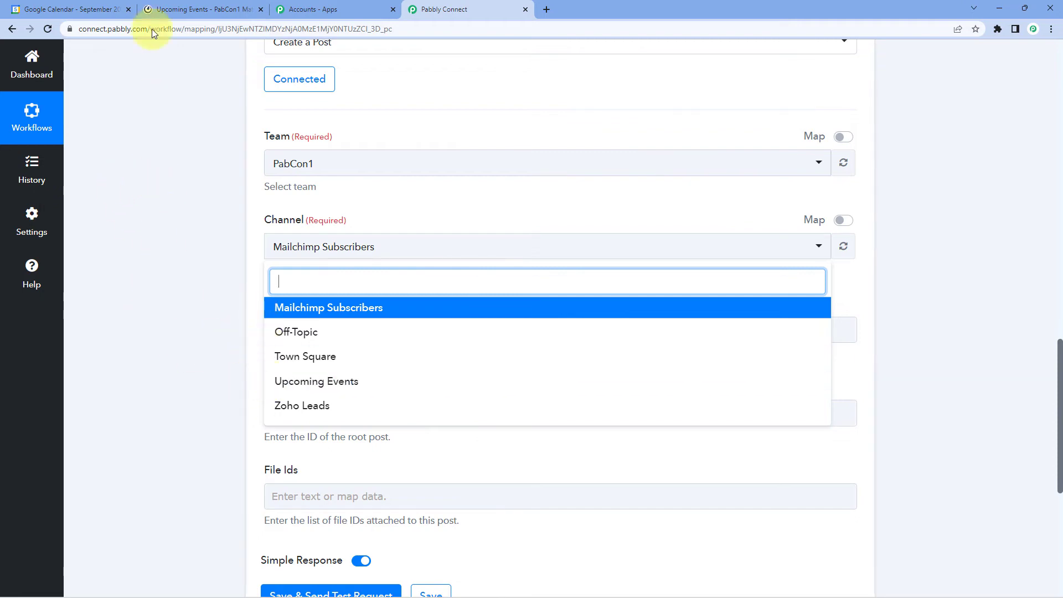
{"action": "left_click", "coordinate": [177, 10]}
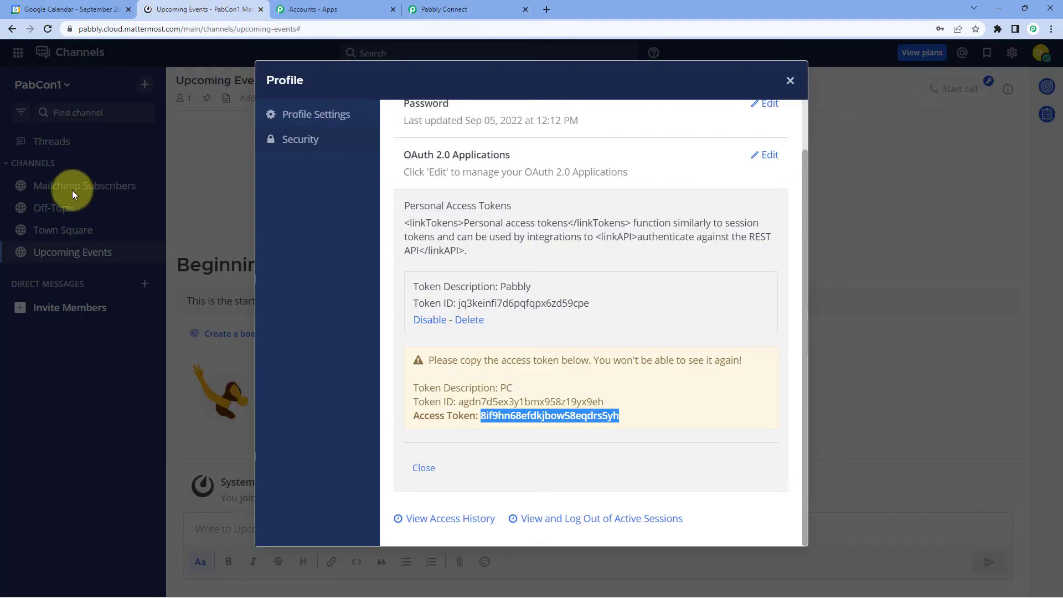
{"action": "left_click", "coordinate": [790, 80]}
{"action": "left_click", "coordinate": [615, 207]}
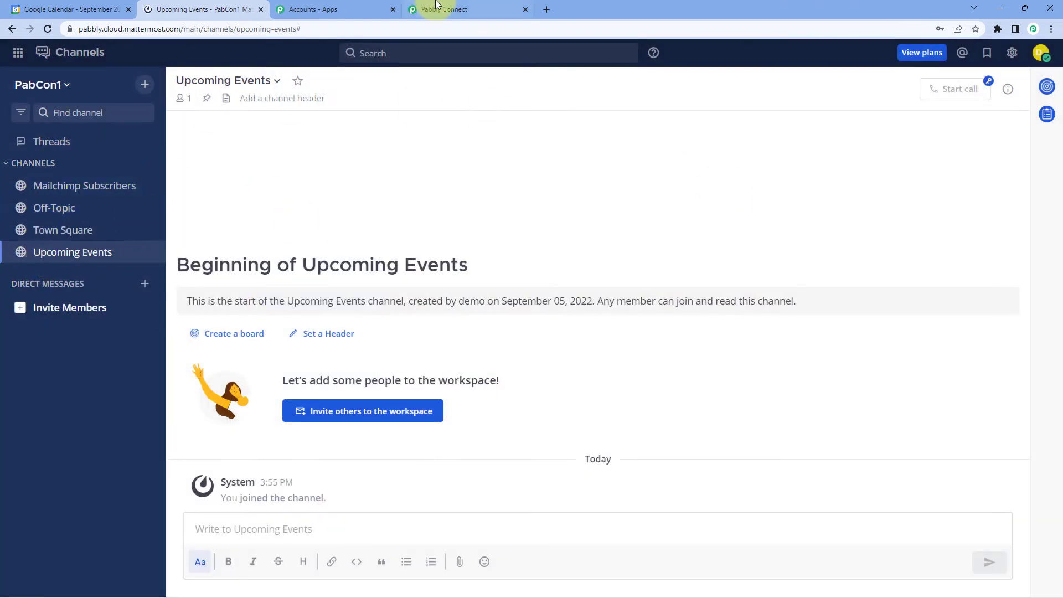
{"action": "left_click", "coordinate": [452, 10]}
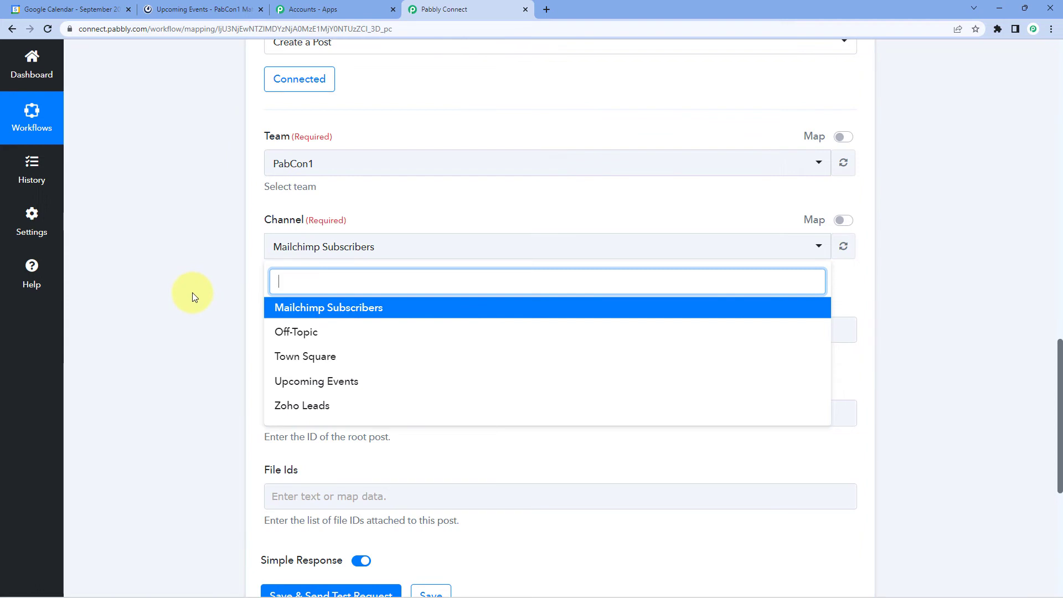
{"action": "left_click", "coordinate": [333, 386]}
Start the post's Message with "Hello Team," and, on a new line, "We have a new event:"
{"action": "scroll", "coordinate": [224, 292], "scroll_direction": "down", "scroll_amount": 2}
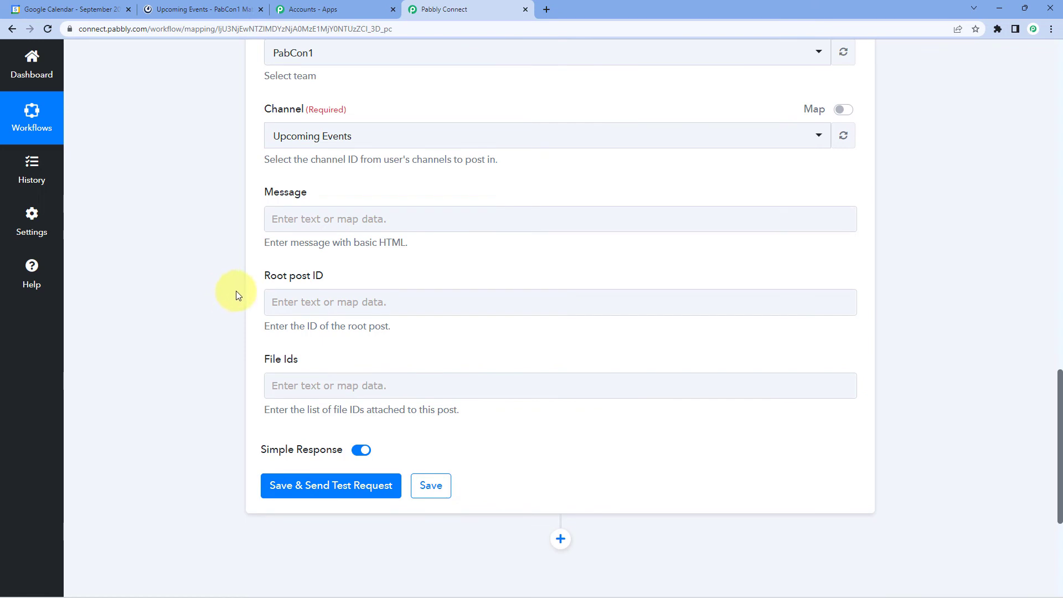
{"action": "left_click", "coordinate": [314, 216]}
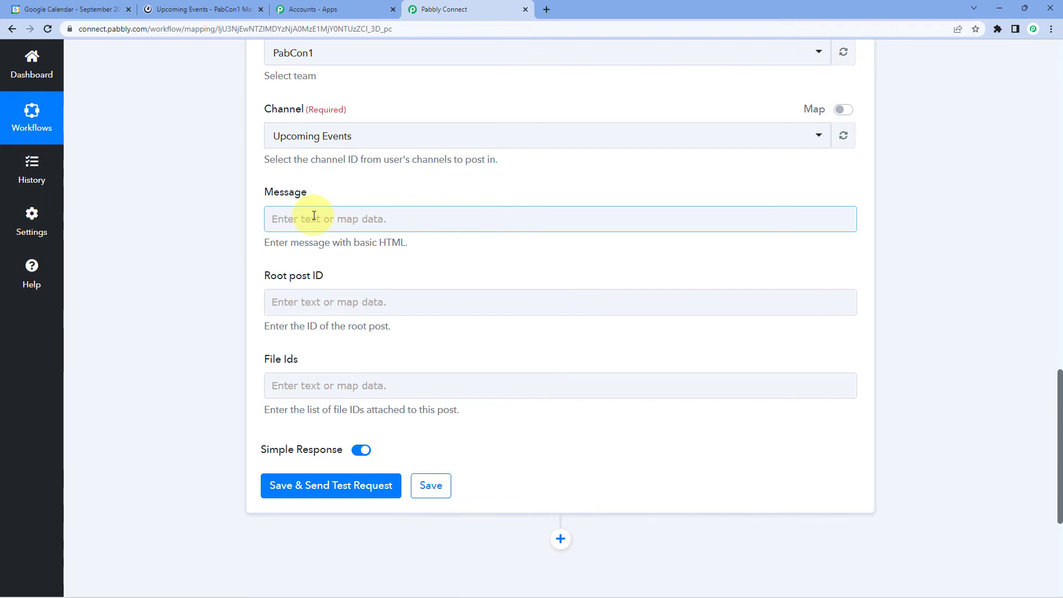
{"action": "left_click", "coordinate": [314, 216]}
{"action": "type", "text": "Hel"}
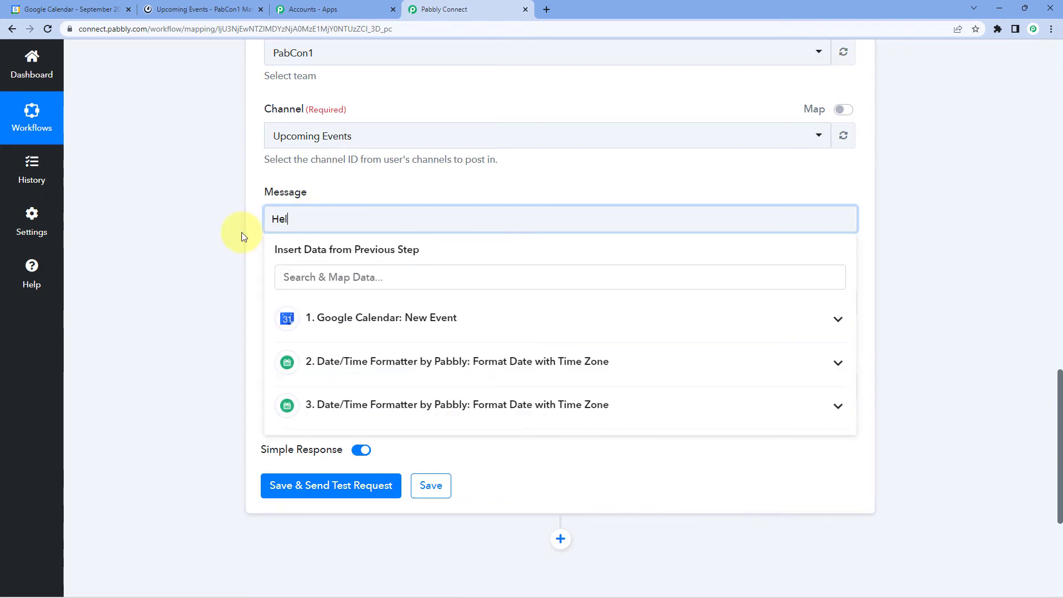
{"action": "type", "text": "lo Team,"}
{"action": "key", "text": "Return"}
{"action": "type", "text": "We have a n"}
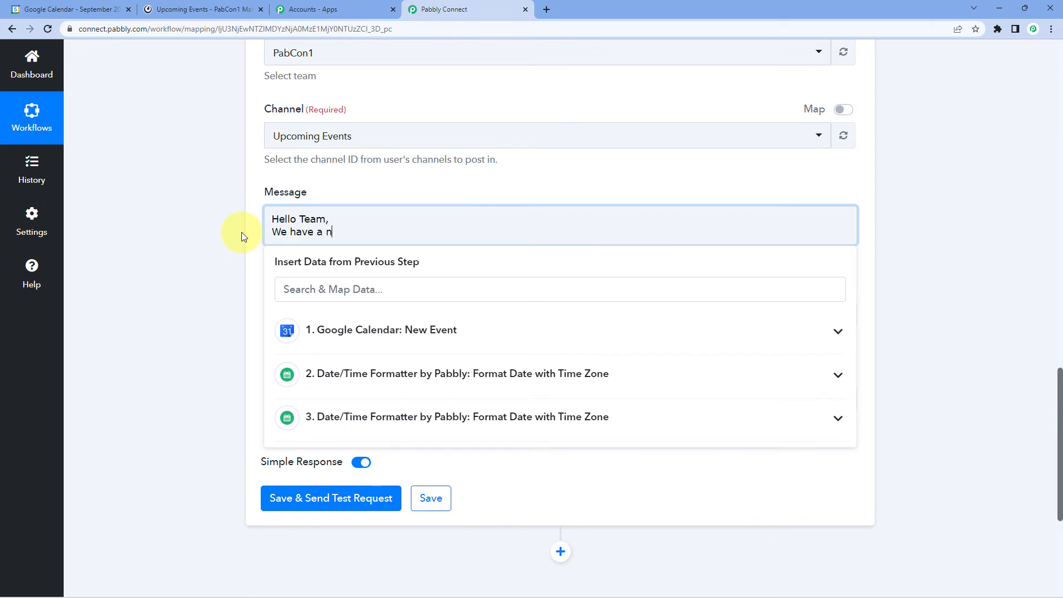
{"action": "type", "text": "ew event:"}
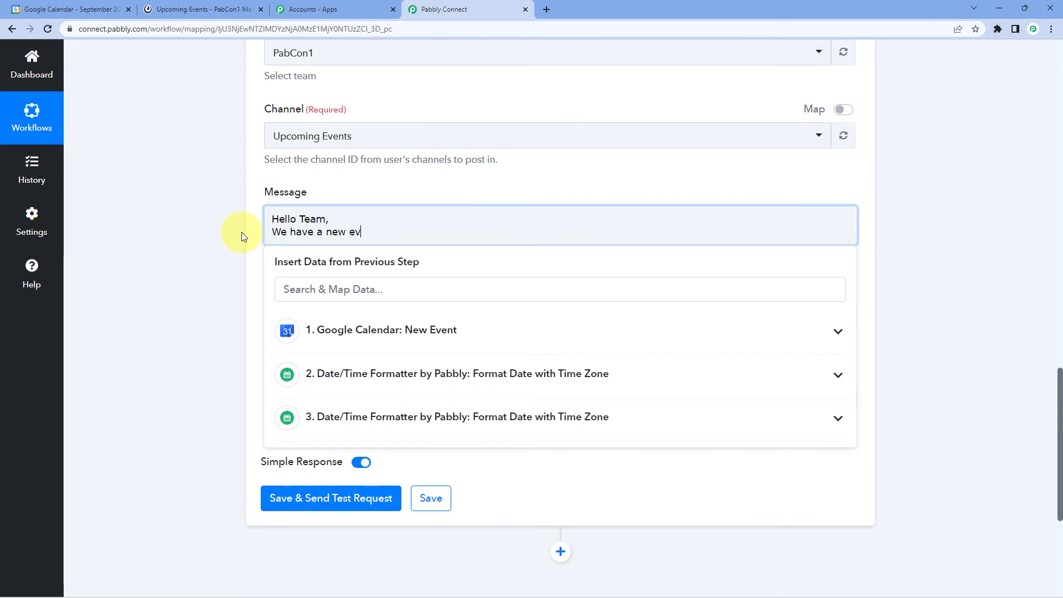
After a blank line, add the message labels "Event Name:", "Description:", "Start Date & Time", "End Date & Time:" and "Location:" on separate lines
{"action": "key", "text": "Return"}
{"action": "key", "text": "Return"}
{"action": "type", "text": "E"}
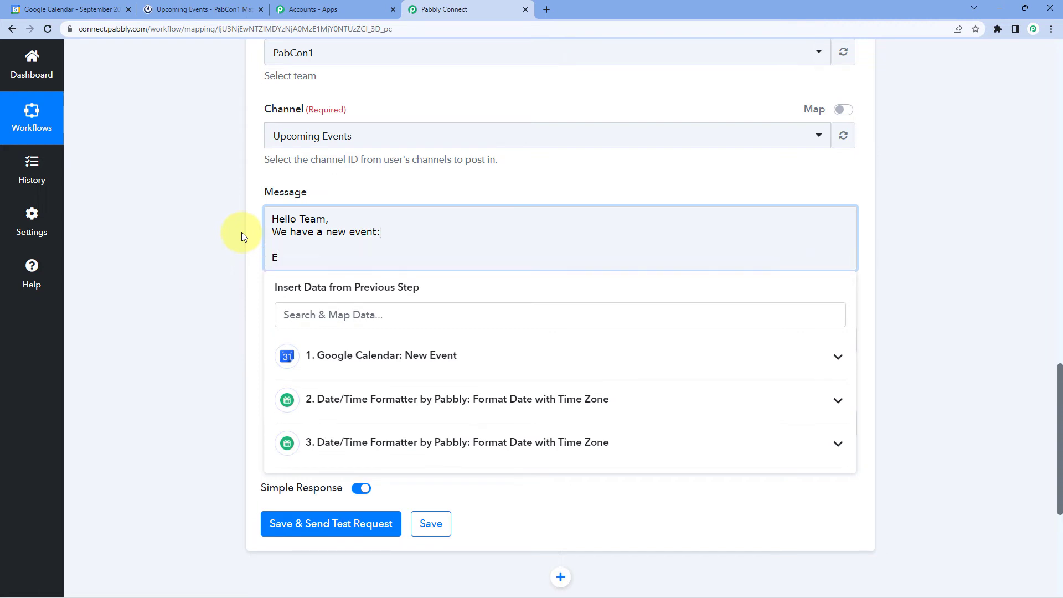
{"action": "type", "text": "vent Name:"}
{"action": "key", "text": "Return"}
{"action": "type", "text": "De"}
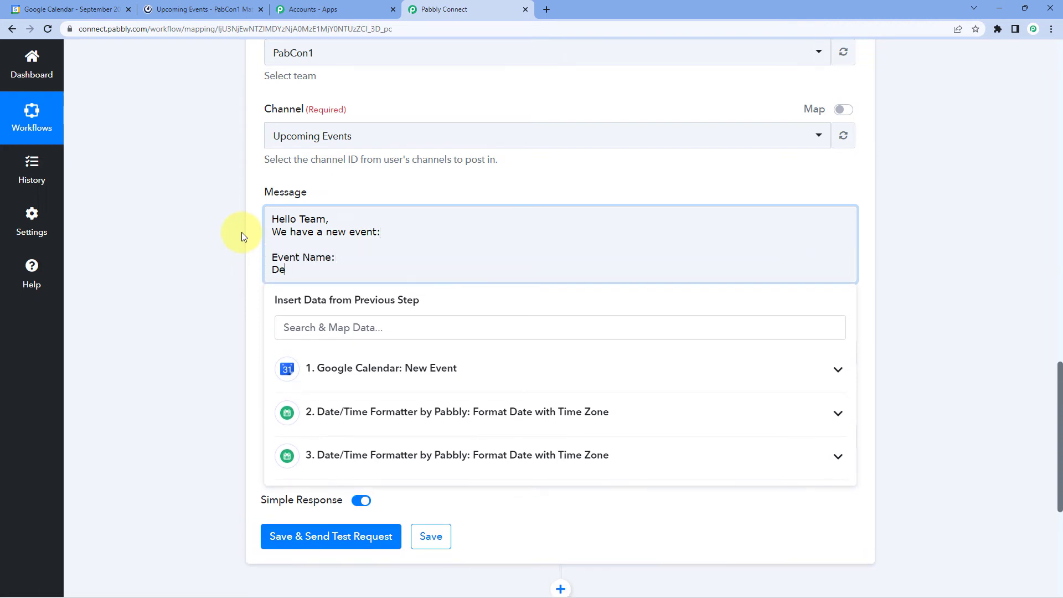
{"action": "type", "text": "scription:"}
{"action": "key", "text": "Return"}
{"action": "type", "text": "Sta"}
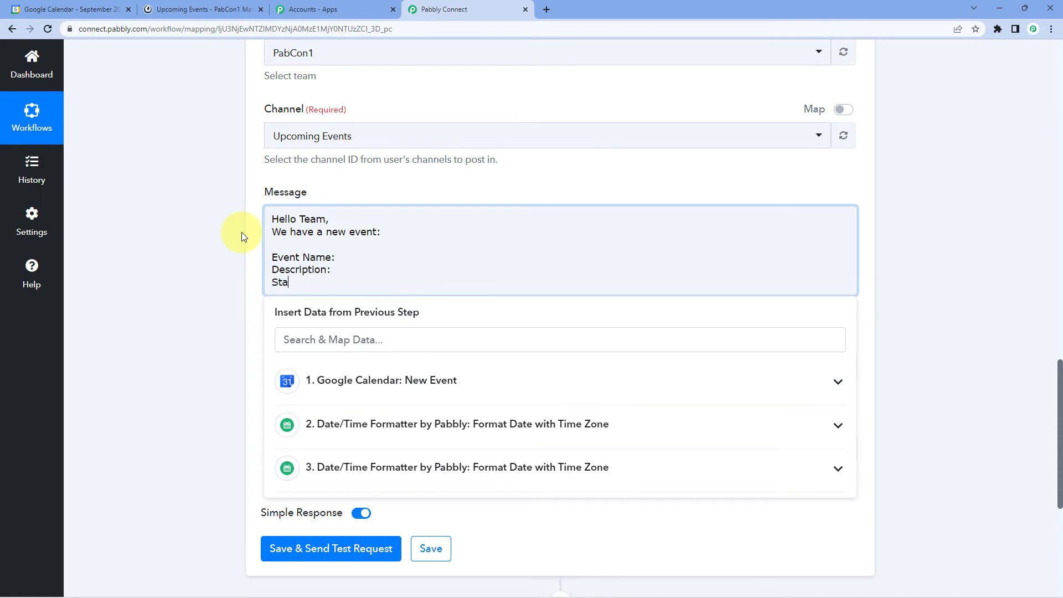
{"action": "type", "text": "rt Date & Time"}
{"action": "key", "text": "Return"}
{"action": "type", "text": "E"}
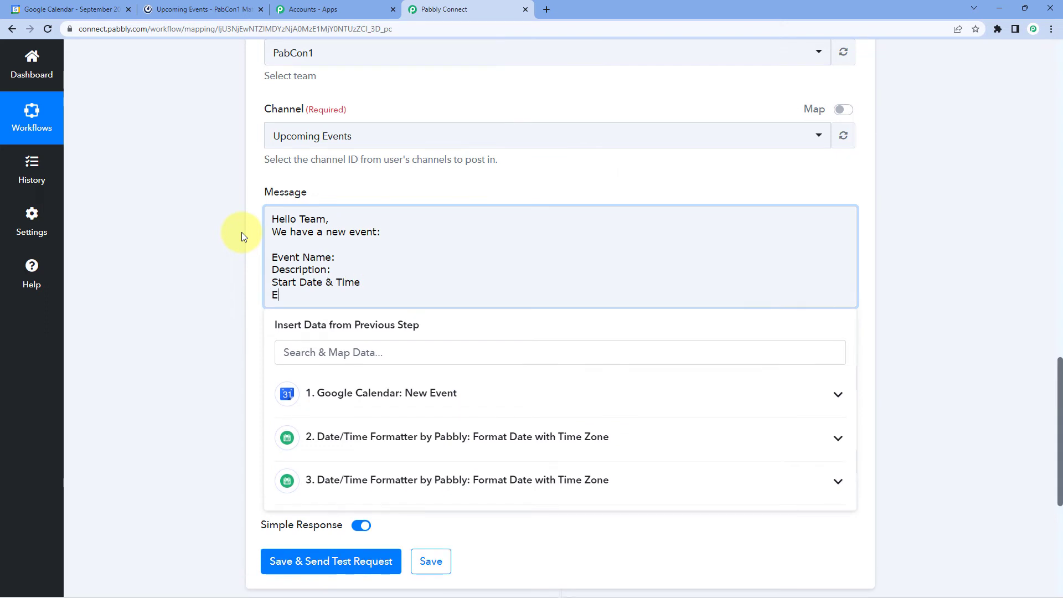
{"action": "type", "text": "nd Date & Time:"}
{"action": "key", "text": "Return"}
{"action": "type", "text": "Loc"}
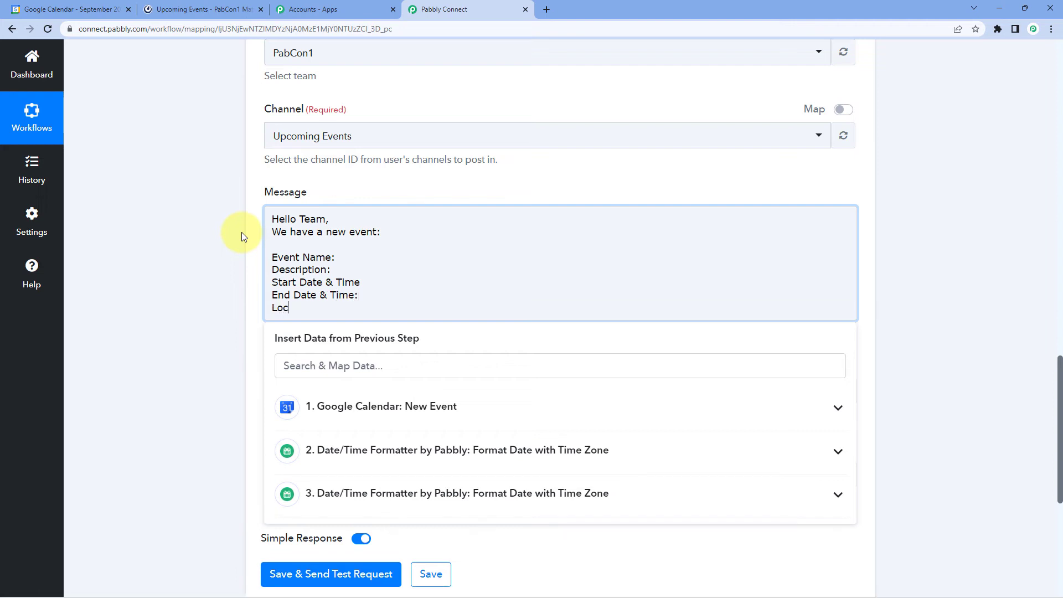
{"action": "type", "text": "ation:"}
Place the cursor after the Event Name label, then expand the Google Calendar trigger's received response and examine its event fields
{"action": "left_click", "coordinate": [351, 255]}
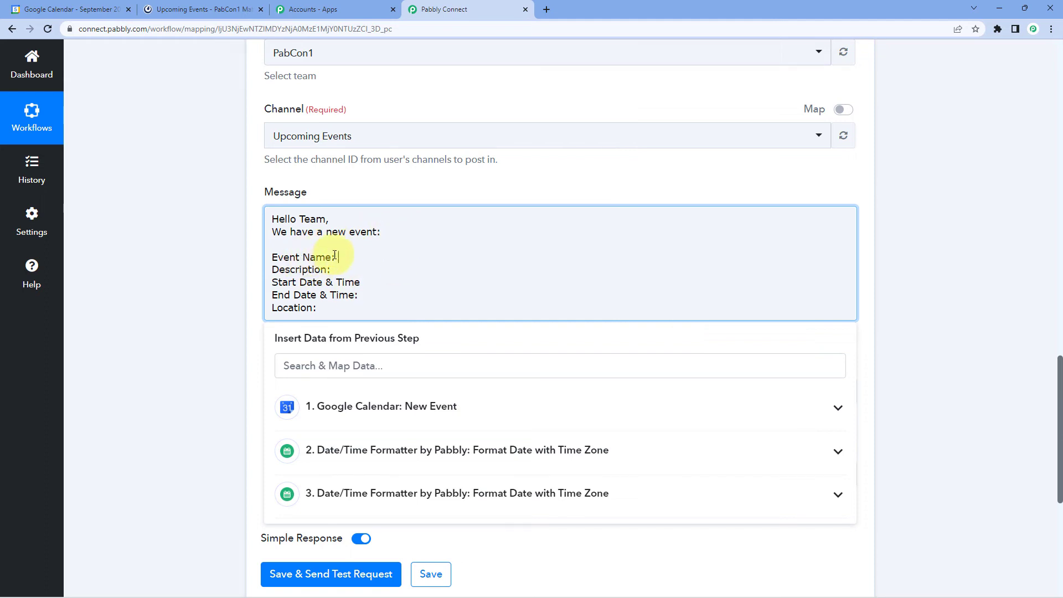
{"action": "scroll", "coordinate": [442, 250], "scroll_direction": "up", "scroll_amount": 15}
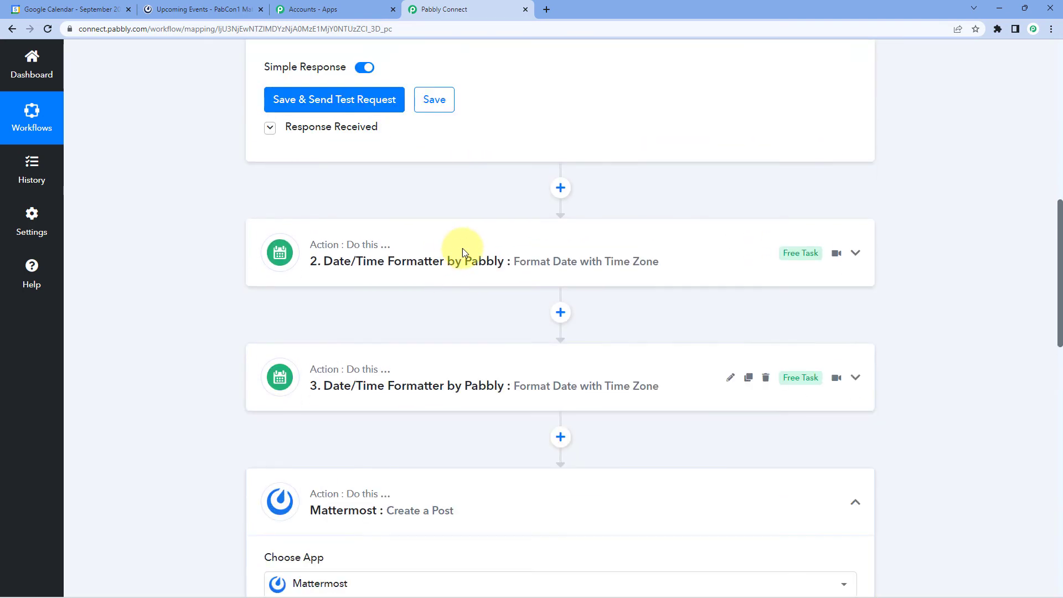
{"action": "scroll", "coordinate": [268, 440], "scroll_direction": "up", "scroll_amount": 3}
{"action": "scroll", "coordinate": [261, 304], "scroll_direction": "down", "scroll_amount": 3}
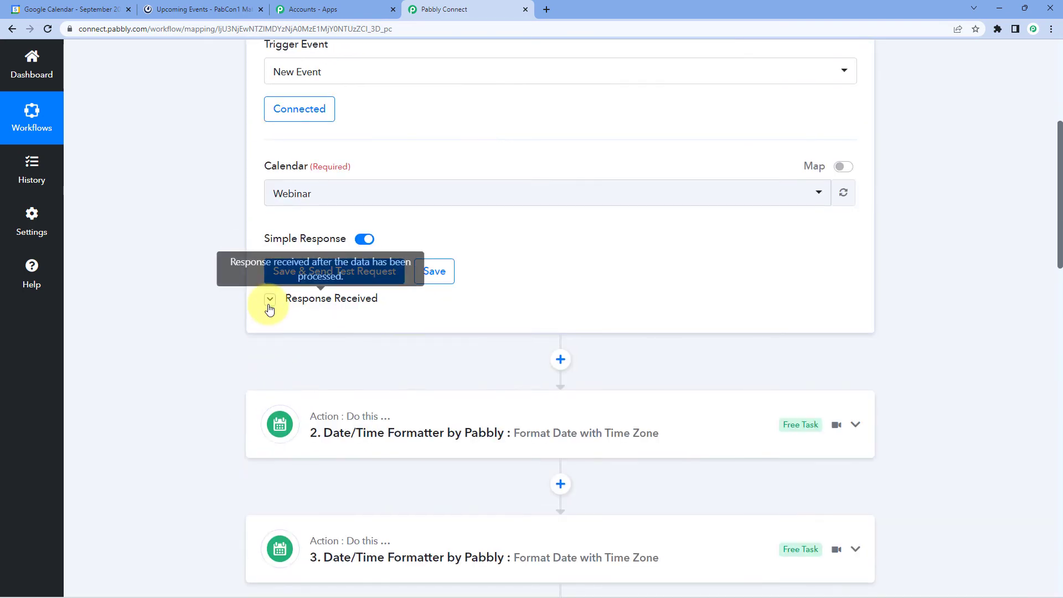
{"action": "left_click", "coordinate": [270, 299]}
{"action": "scroll", "coordinate": [234, 335], "scroll_direction": "down", "scroll_amount": 1}
{"action": "scroll", "coordinate": [297, 247], "scroll_direction": "down", "scroll_amount": 3}
{"action": "scroll", "coordinate": [327, 247], "scroll_direction": "down", "scroll_amount": 1}
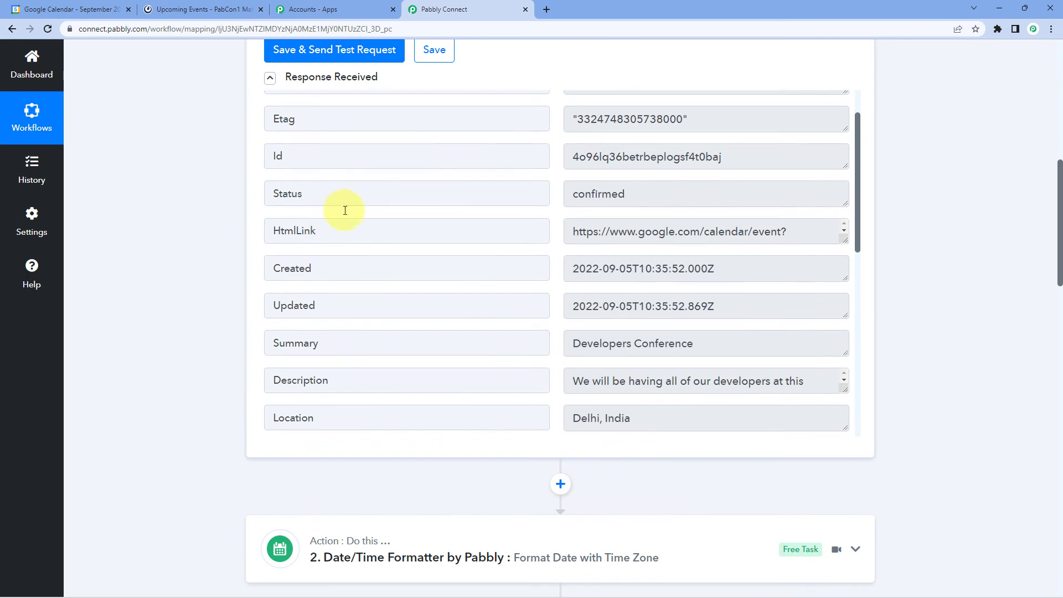
Check the event's Summary in the Google Calendar trigger response and insert that Summary field after the message's Event Name label
{"action": "scroll", "coordinate": [387, 205], "scroll_direction": "down", "scroll_amount": 3}
{"action": "scroll", "coordinate": [445, 201], "scroll_direction": "up", "scroll_amount": 3}
{"action": "scroll", "coordinate": [451, 218], "scroll_direction": "down", "scroll_amount": 4}
{"action": "mouse_move", "coordinate": [571, 177]}
{"action": "left_mouse_down"}
{"action": "mouse_move", "coordinate": [724, 177]}
{"action": "mouse_move", "coordinate": [569, 175]}
{"action": "left_mouse_up"}
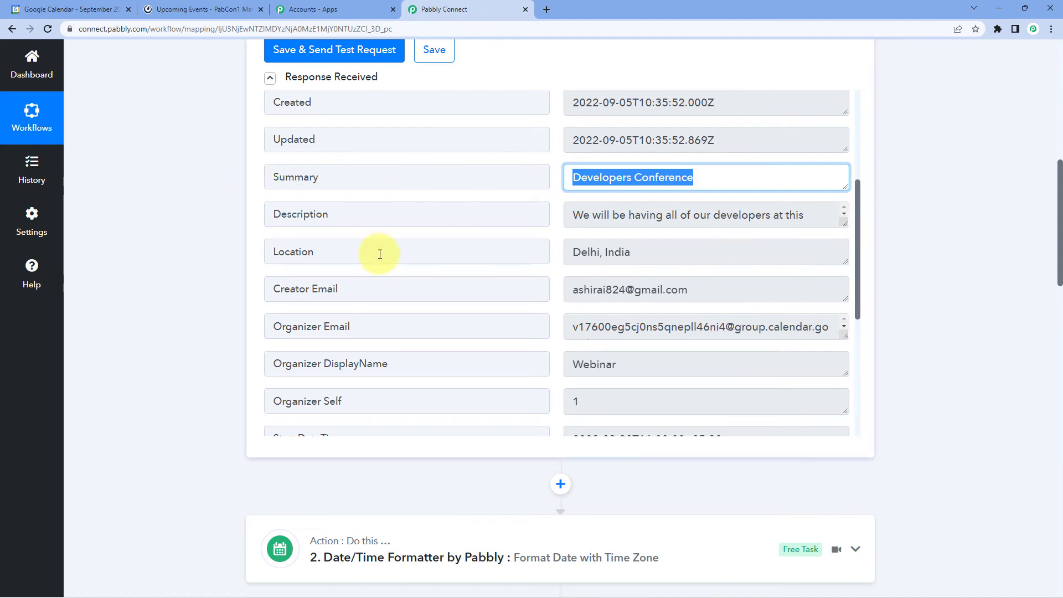
{"action": "scroll", "coordinate": [204, 268], "scroll_direction": "down", "scroll_amount": 2}
{"action": "scroll", "coordinate": [203, 268], "scroll_direction": "down", "scroll_amount": 16}
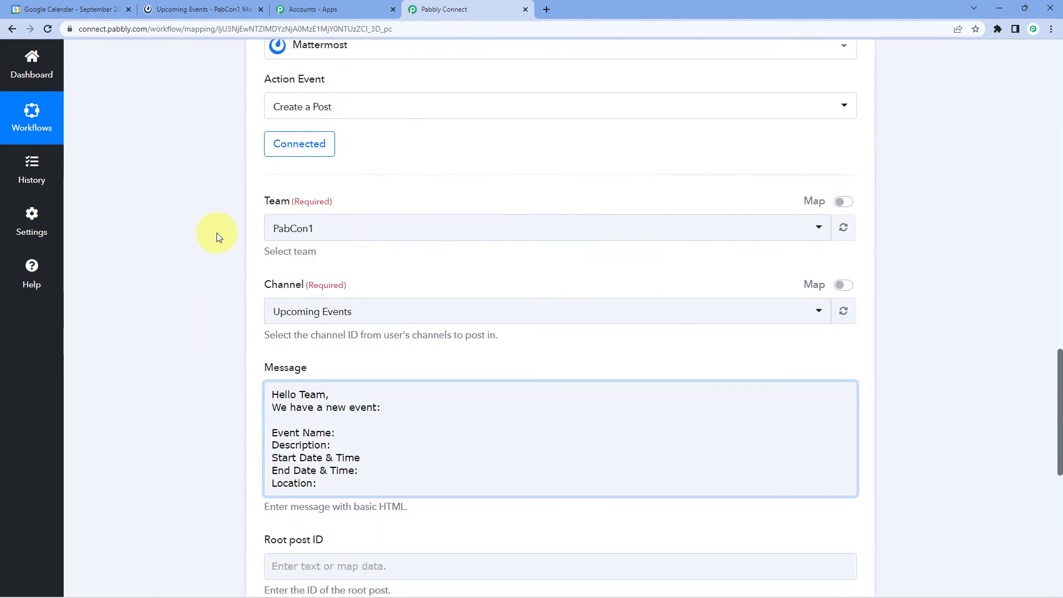
{"action": "scroll", "coordinate": [283, 155], "scroll_direction": "up", "scroll_amount": 1}
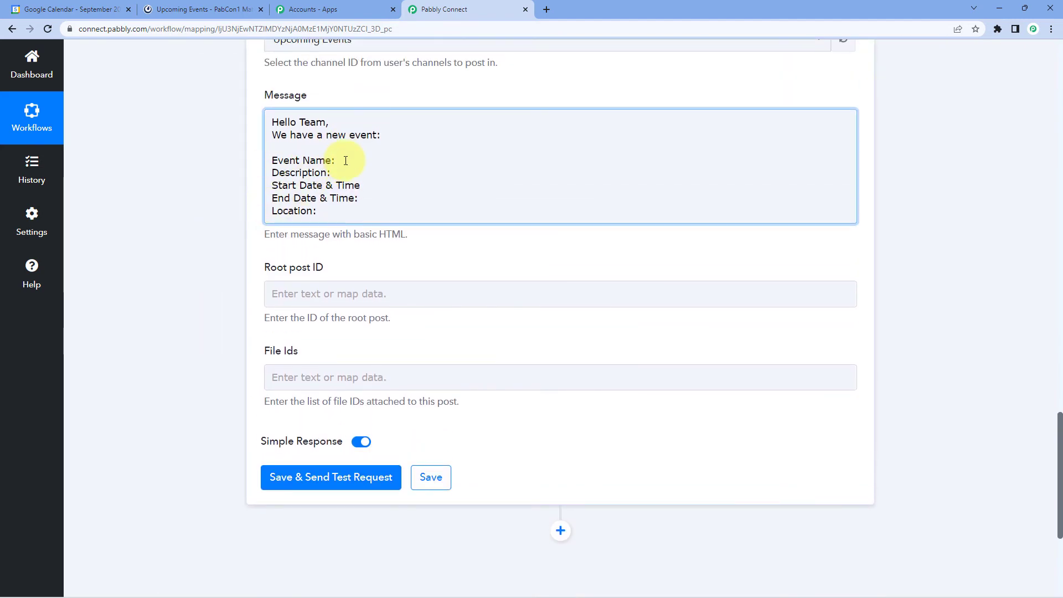
{"action": "left_click", "coordinate": [346, 161]}
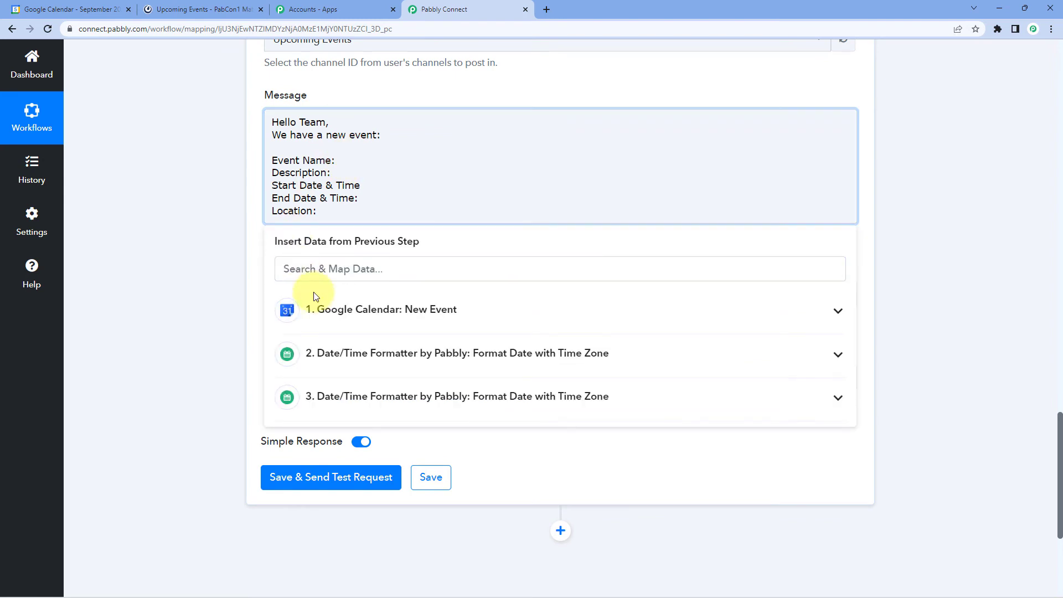
{"action": "left_click", "coordinate": [465, 311]}
{"action": "scroll", "coordinate": [227, 331], "scroll_direction": "down", "scroll_amount": 2}
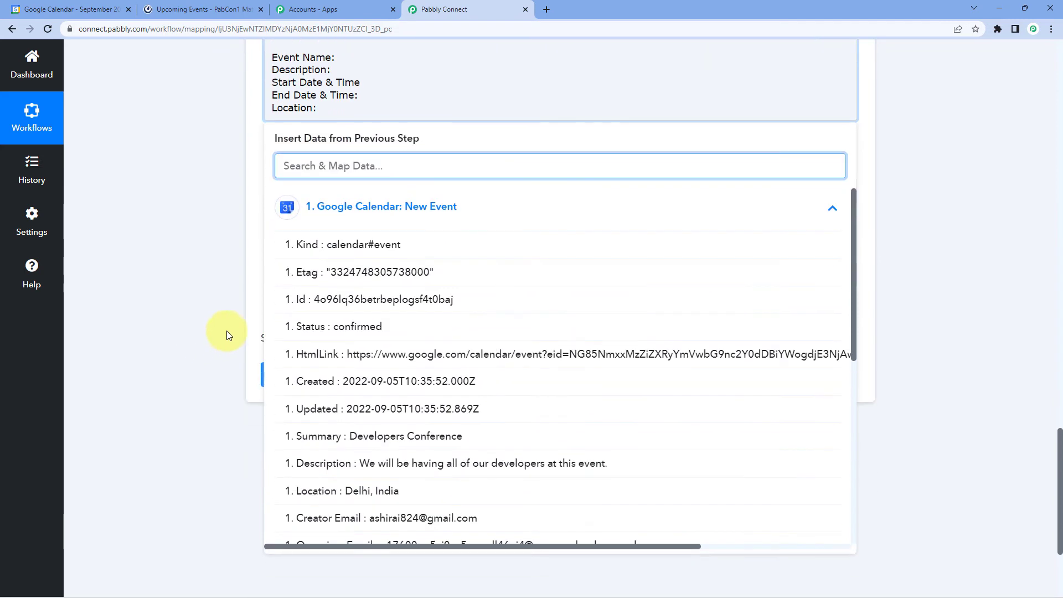
{"action": "scroll", "coordinate": [408, 301], "scroll_direction": "down", "scroll_amount": 4}
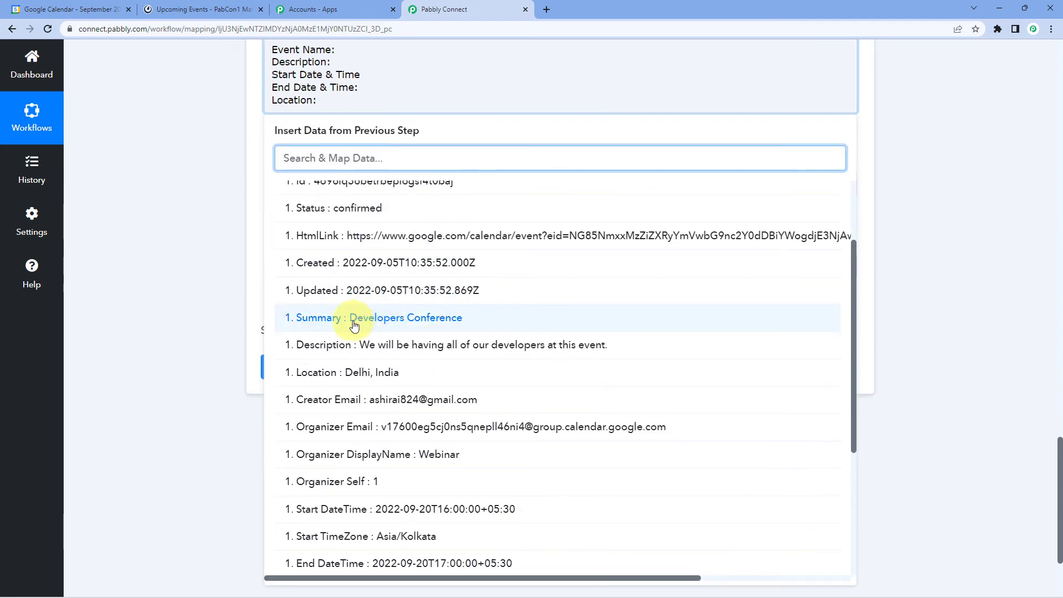
{"action": "left_click", "coordinate": [354, 325]}
Insert the Google Calendar event's Description field after the Description label in the message
{"action": "scroll", "coordinate": [179, 274], "scroll_direction": "up", "scroll_amount": 2}
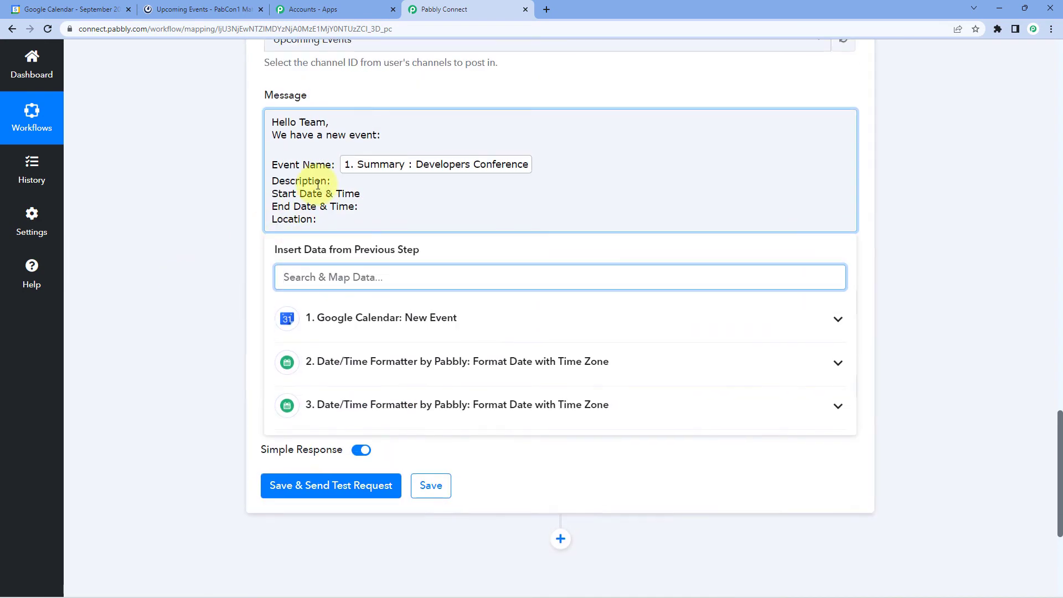
{"action": "left_click", "coordinate": [340, 180]}
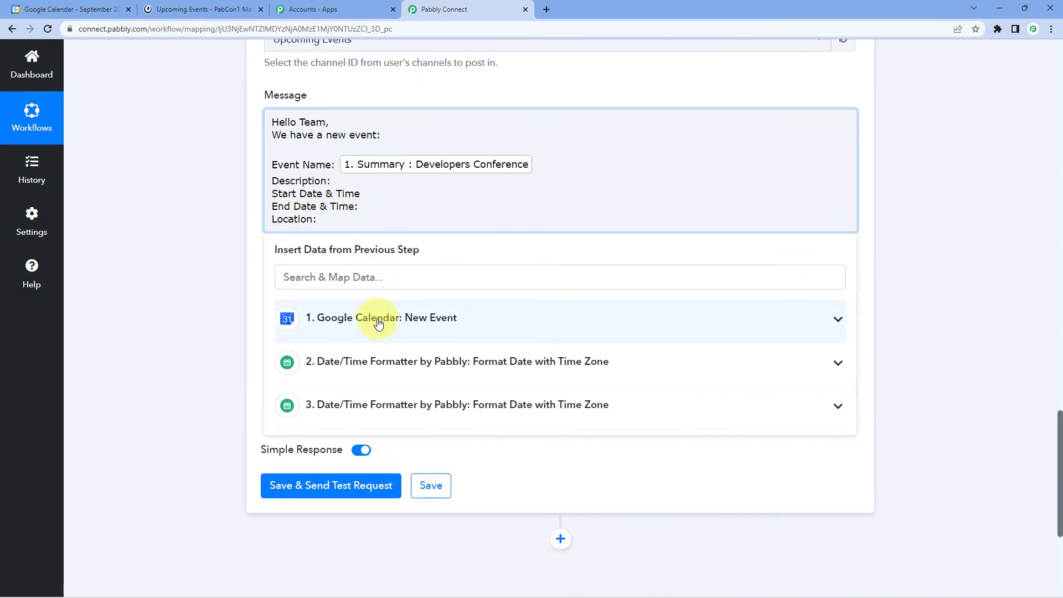
{"action": "left_click", "coordinate": [349, 331]}
{"action": "scroll", "coordinate": [356, 432], "scroll_direction": "down", "scroll_amount": 3}
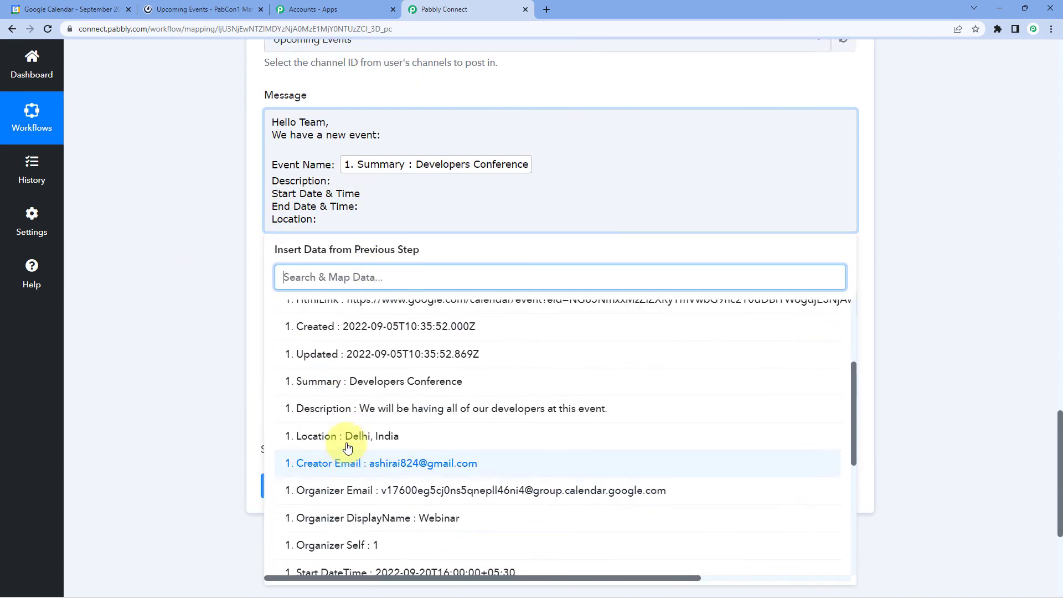
{"action": "left_click", "coordinate": [356, 405]}
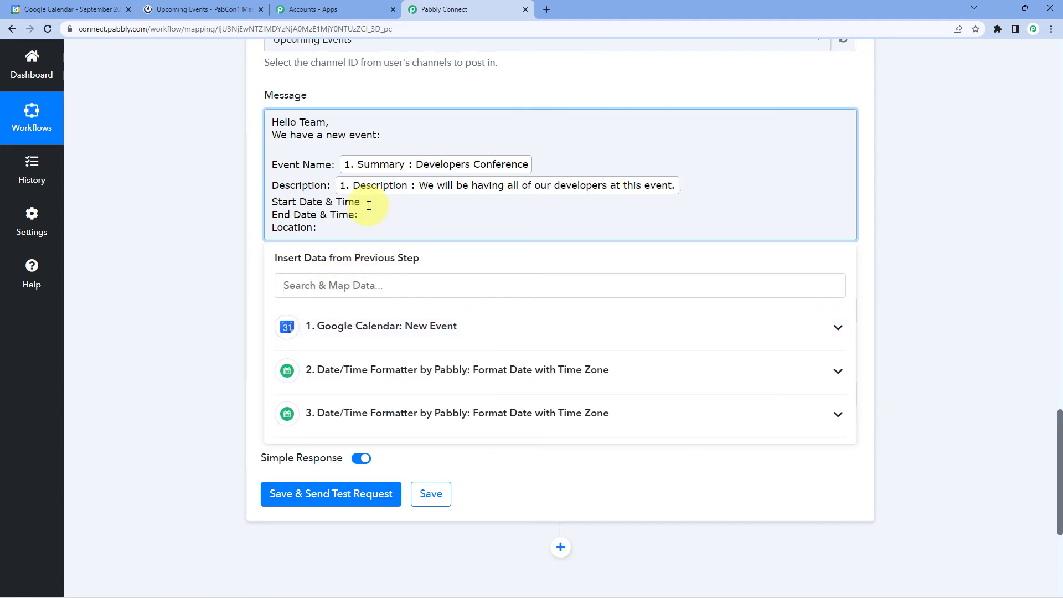
Complete the Start Date & Time label with a colon and insert the Results of Date/Time Formatter steps 2 and 3 after the start and end labels
{"action": "left_click", "coordinate": [373, 389]}
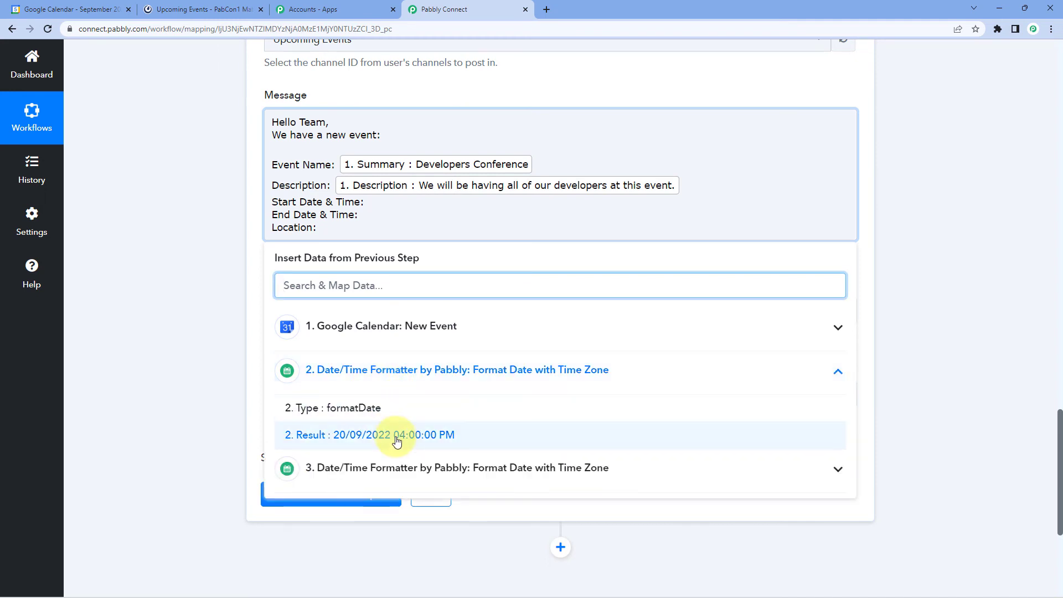
{"action": "left_click", "coordinate": [367, 435]}
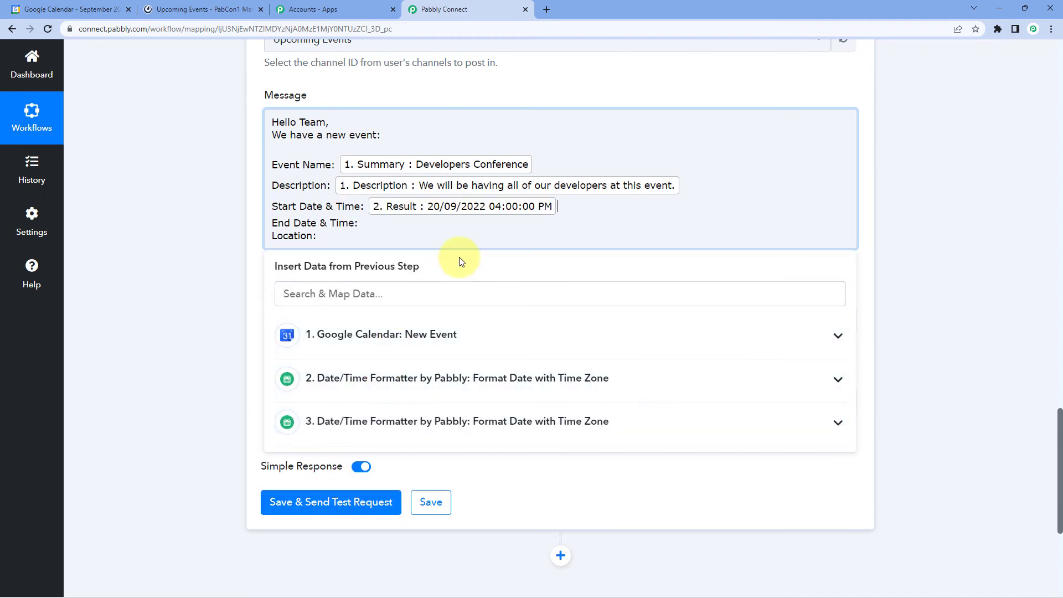
{"action": "key", "text": "Return"}
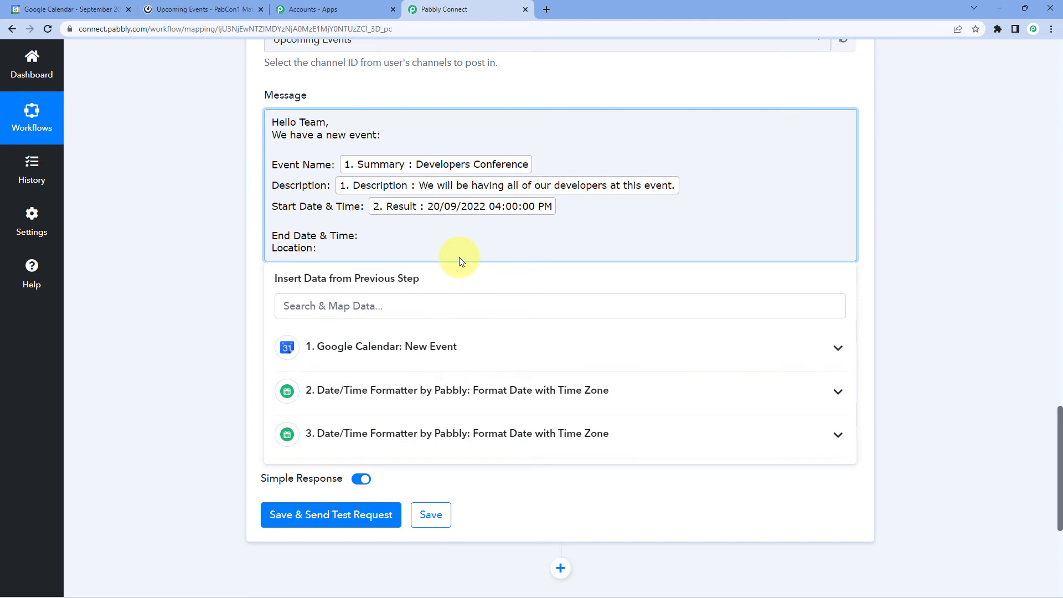
{"action": "key", "text": "BackSpace"}
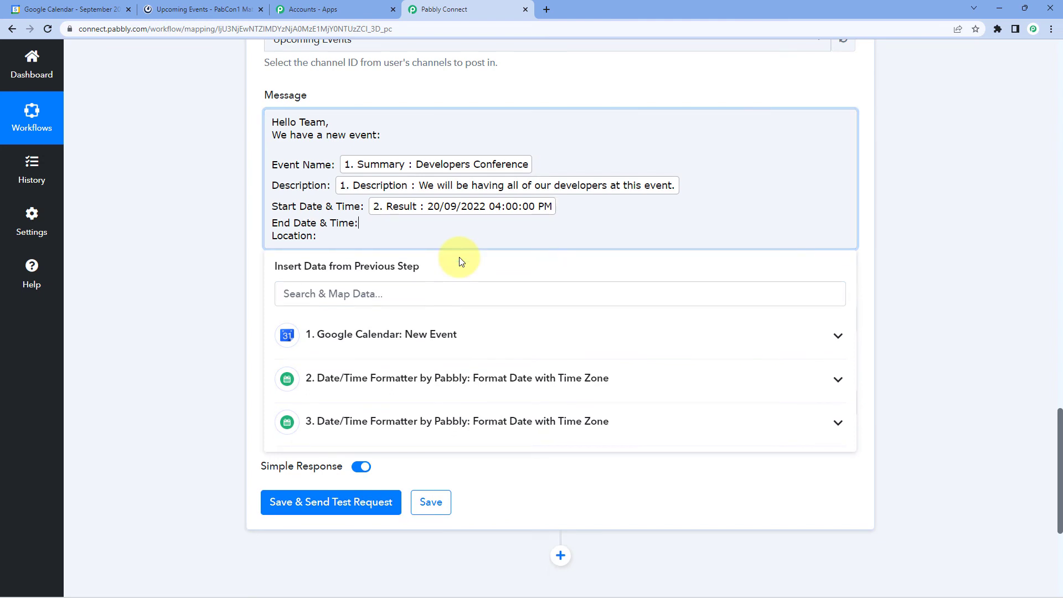
{"action": "left_click", "coordinate": [313, 434]}
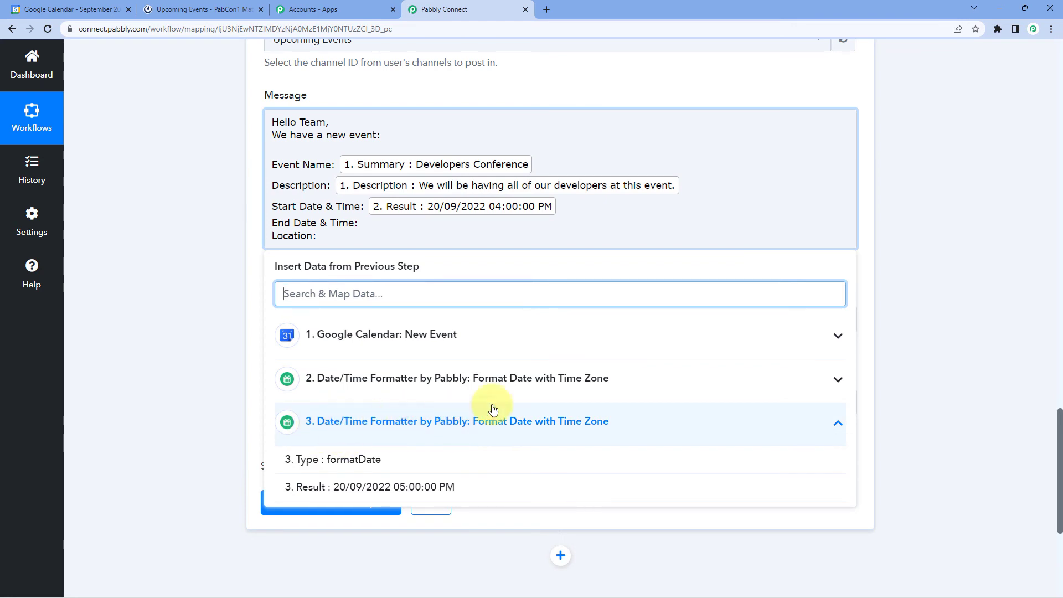
{"action": "left_click", "coordinate": [371, 493]}
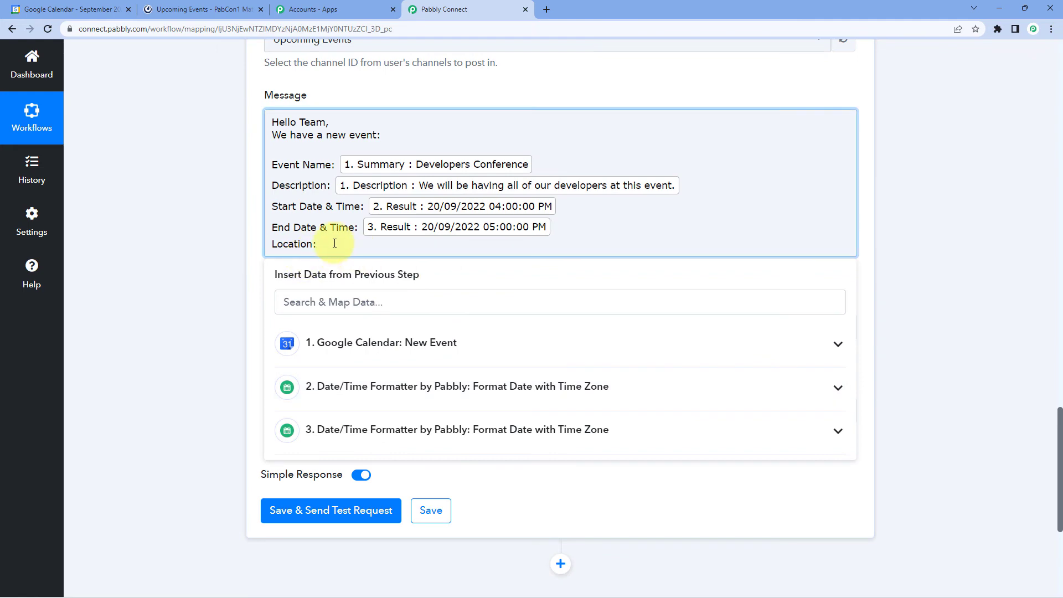
Insert the Google Calendar event's Location field after the Location label and close the data mapping list
{"action": "left_click", "coordinate": [351, 348]}
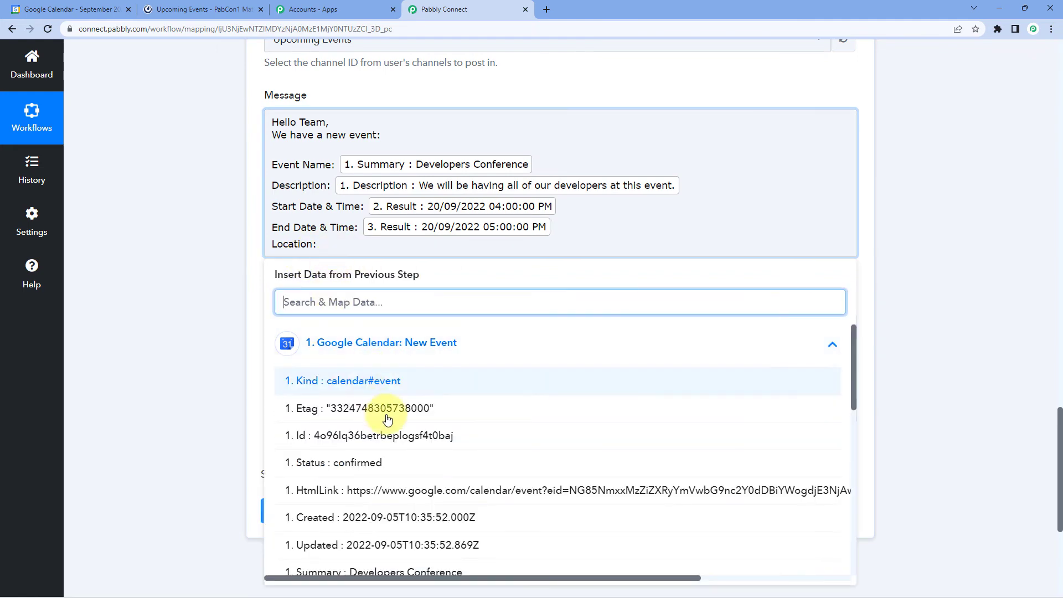
{"action": "scroll", "coordinate": [410, 409], "scroll_direction": "down", "scroll_amount": 4}
{"action": "scroll", "coordinate": [404, 412], "scroll_direction": "down", "scroll_amount": 5}
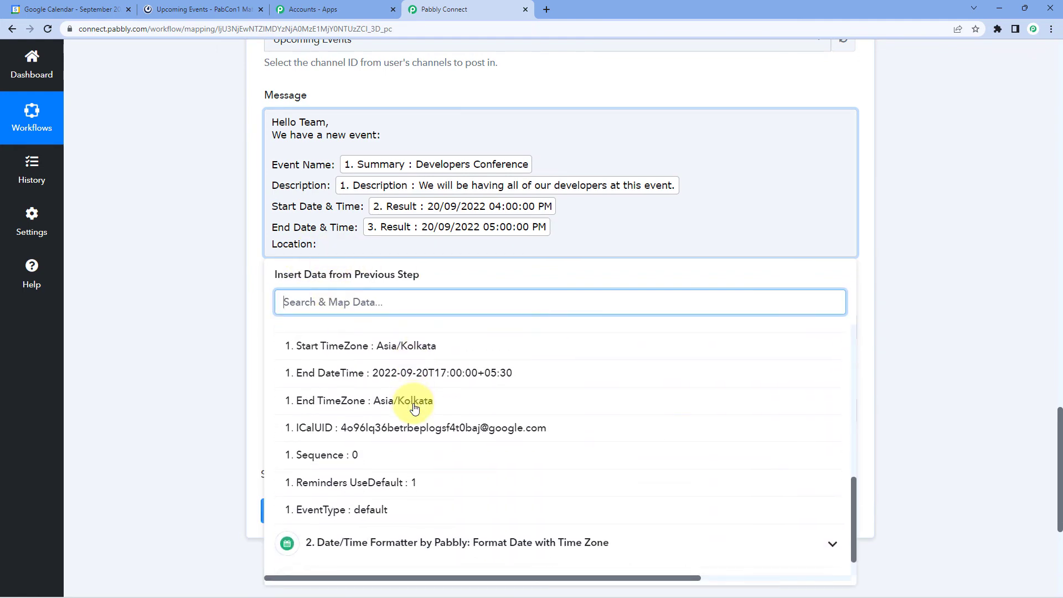
{"action": "scroll", "coordinate": [410, 415], "scroll_direction": "up", "scroll_amount": 4}
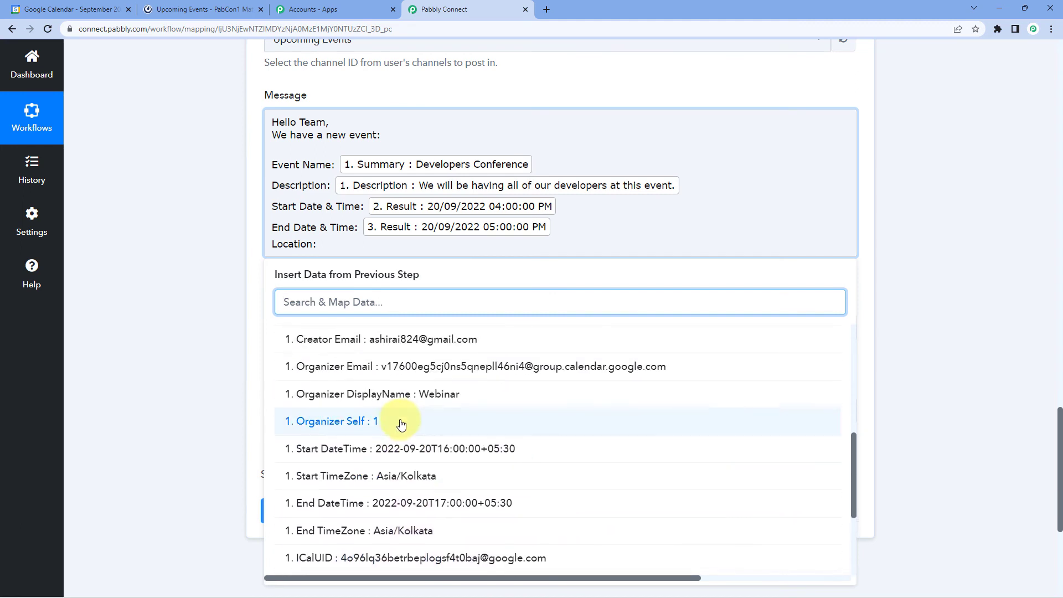
{"action": "scroll", "coordinate": [399, 424], "scroll_direction": "up", "scroll_amount": 2}
{"action": "left_click", "coordinate": [345, 422]}
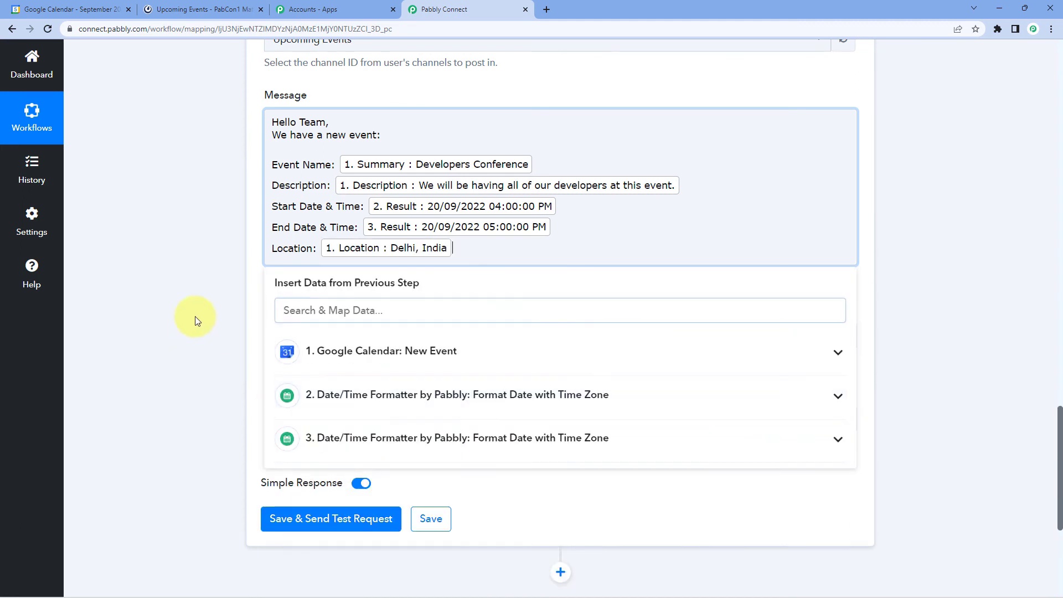
{"action": "left_click", "coordinate": [184, 312]}
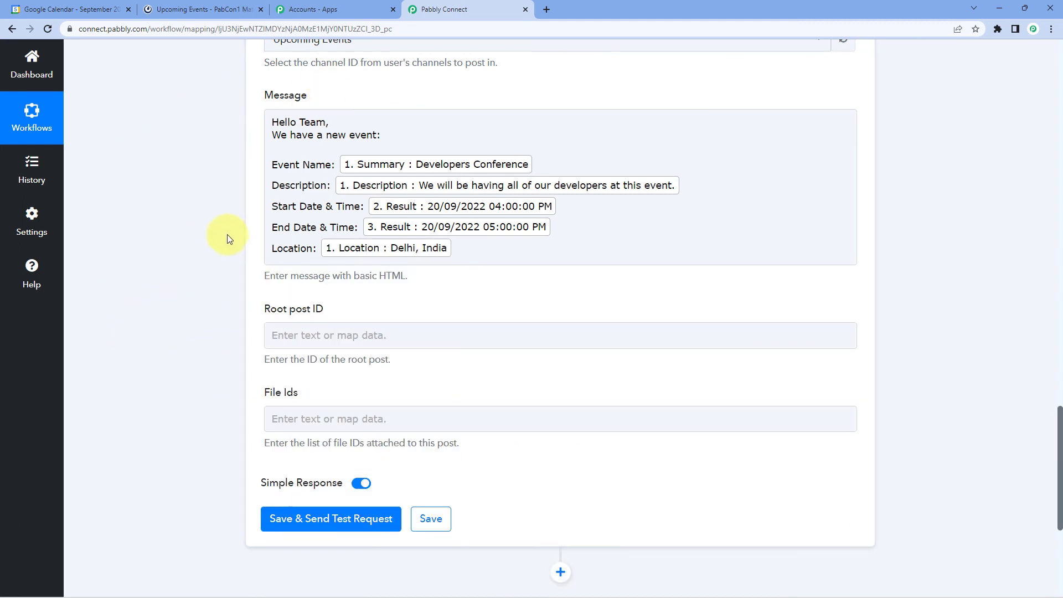
{"action": "left_click", "coordinate": [417, 261]}
{"action": "left_click", "coordinate": [194, 237]}
Save the Mattermost action with a test request and check the post in the Upcoming Events channel in the Mattermost tab
{"action": "scroll", "coordinate": [197, 234], "scroll_direction": "down", "scroll_amount": 2}
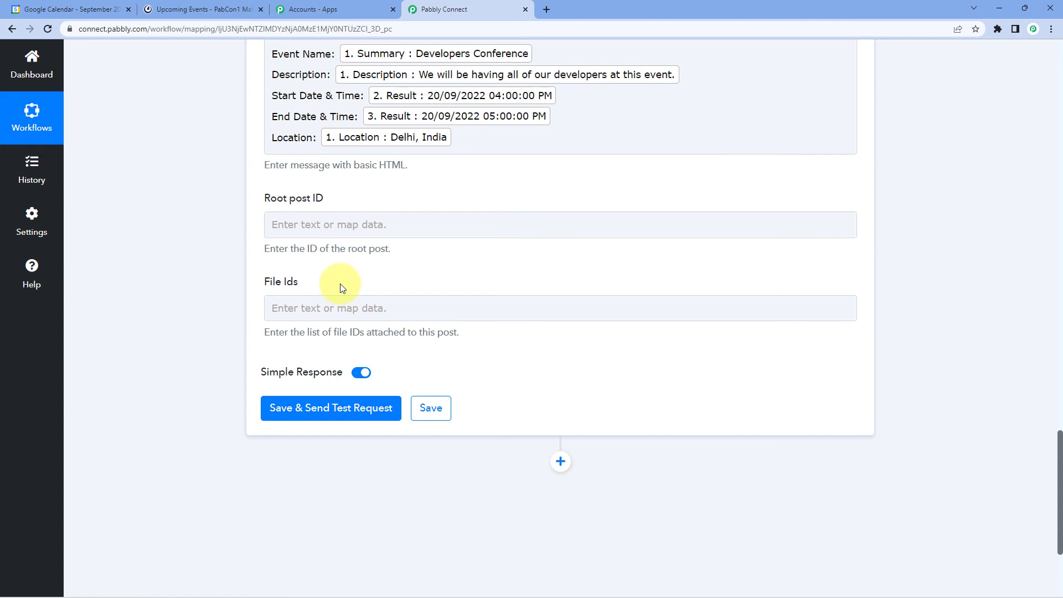
{"action": "scroll", "coordinate": [340, 285], "scroll_direction": "down", "scroll_amount": 1}
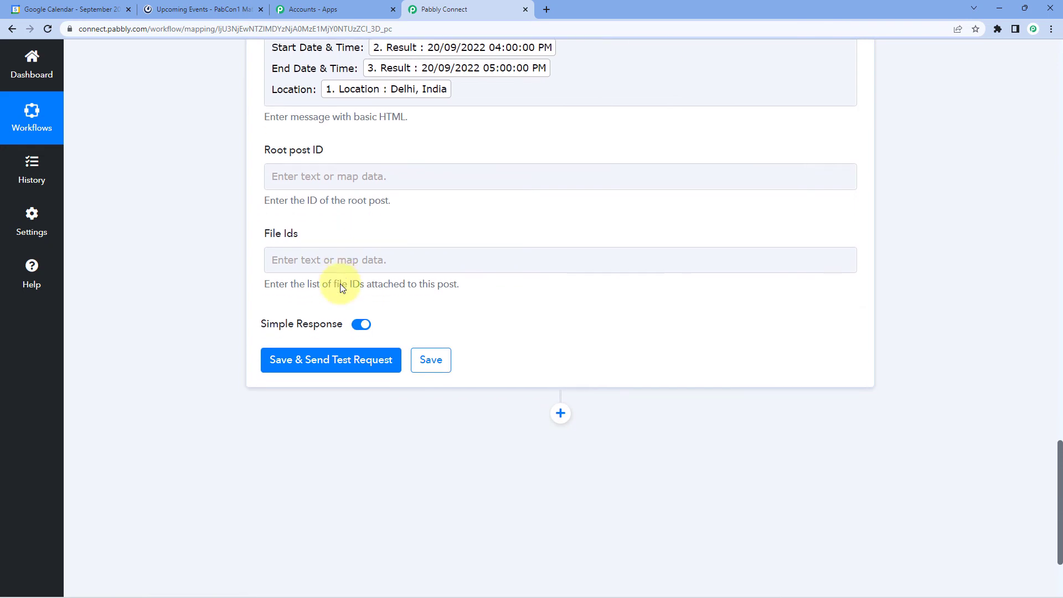
{"action": "left_click", "coordinate": [330, 353]}
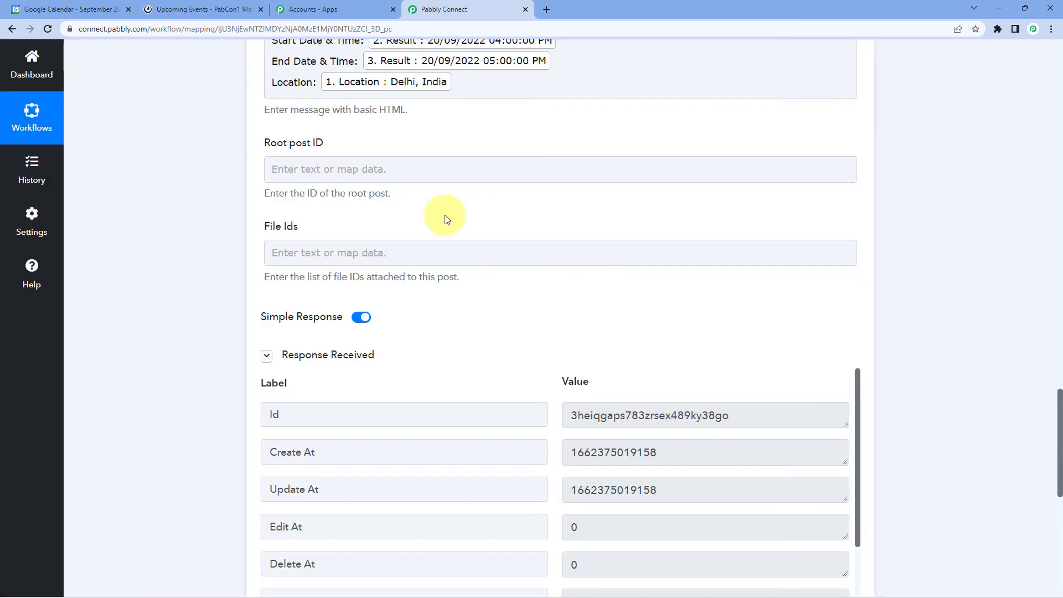
{"action": "scroll", "coordinate": [446, 219], "scroll_direction": "down", "scroll_amount": 3}
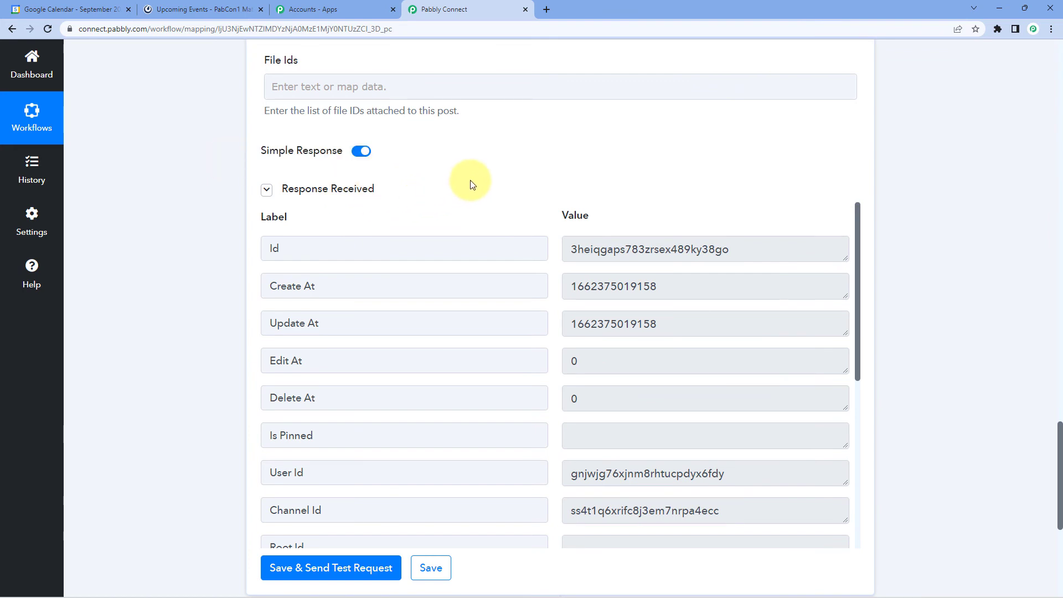
{"action": "scroll", "coordinate": [471, 184], "scroll_direction": "up", "scroll_amount": 6}
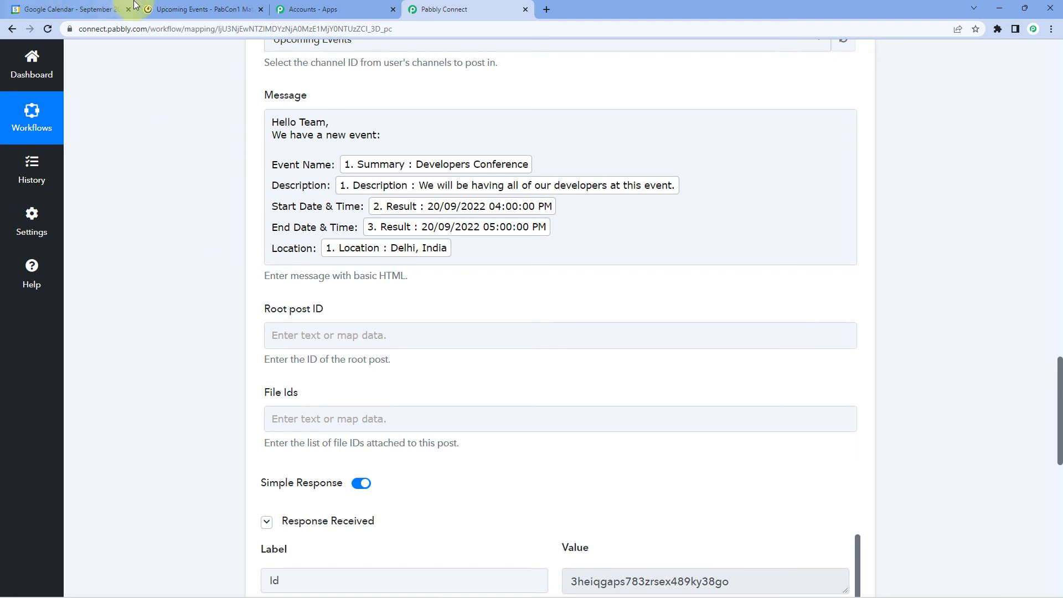
{"action": "left_click", "coordinate": [173, 6]}
{"action": "mouse_move", "coordinate": [423, 400]}
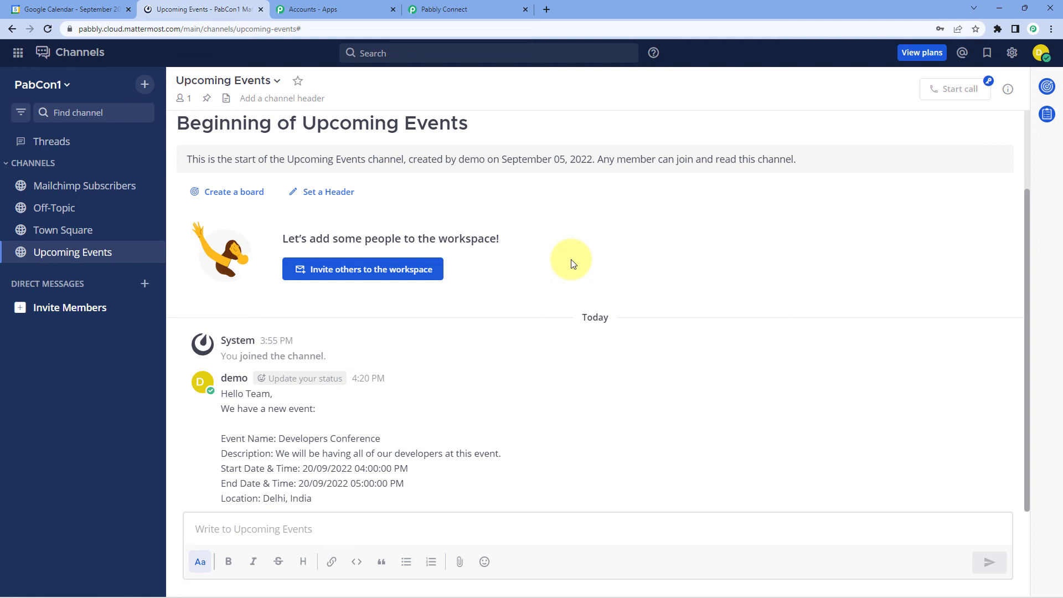
Switch back to Pabbly Connect, collapsing the Mattermost and Google Calendar steps to review the complete workflow
{"action": "left_click", "coordinate": [443, 9]}
{"action": "scroll", "coordinate": [987, 230], "scroll_direction": "up", "scroll_amount": 10}
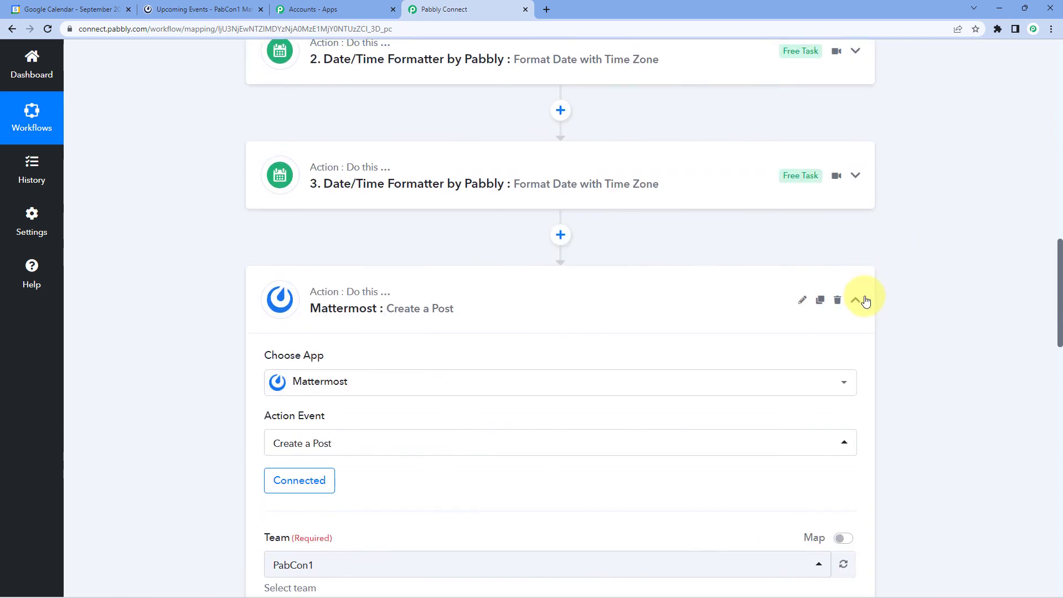
{"action": "scroll", "coordinate": [872, 274], "scroll_direction": "up", "scroll_amount": 17}
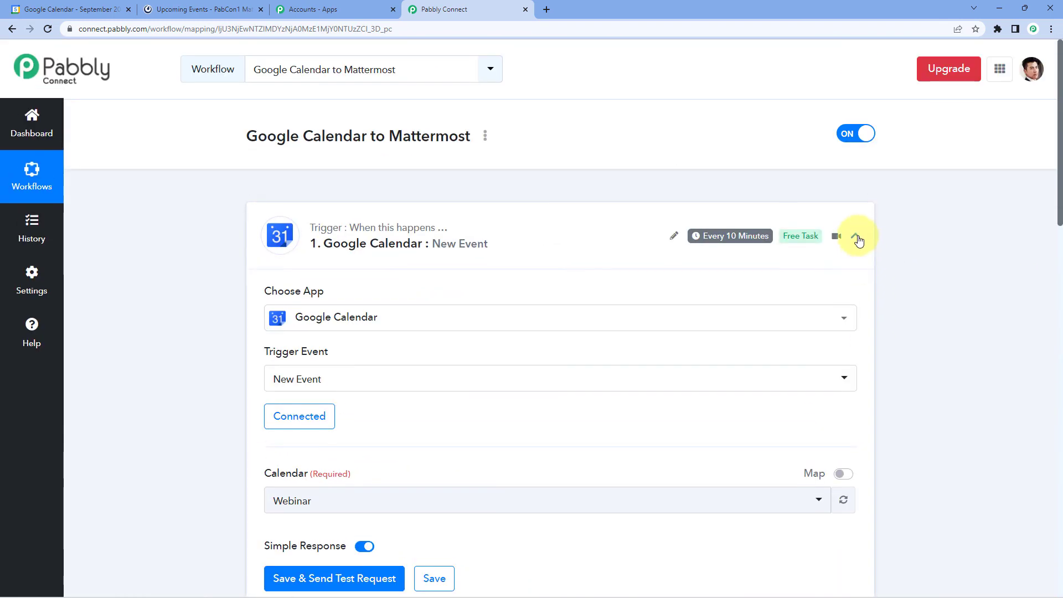
{"action": "left_click", "coordinate": [856, 236]}
{"action": "scroll", "coordinate": [519, 173], "scroll_direction": "down", "scroll_amount": 1}
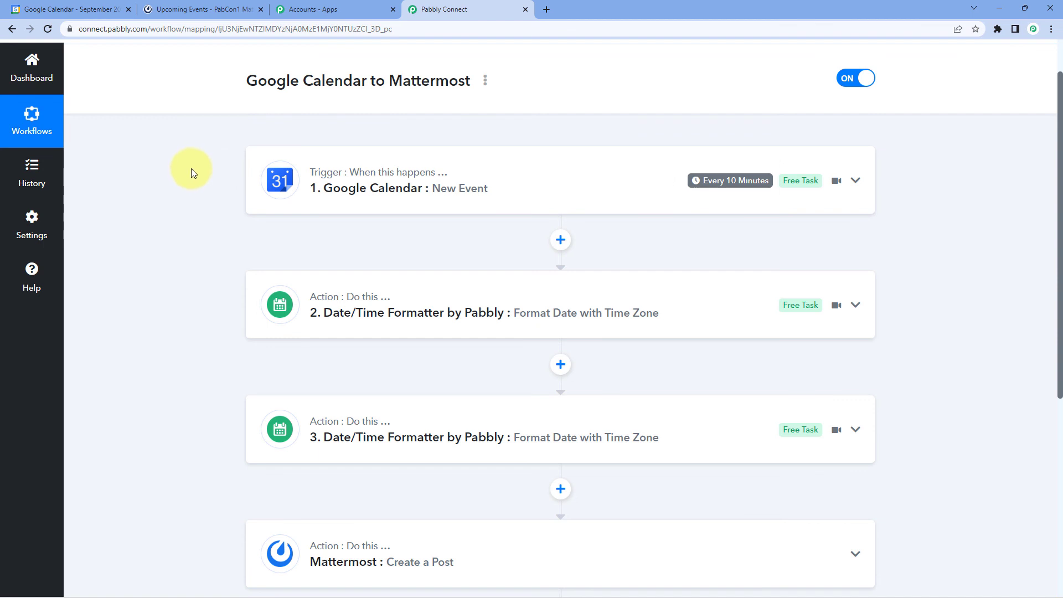
{"action": "scroll", "coordinate": [544, 191], "scroll_direction": "down", "scroll_amount": 1}
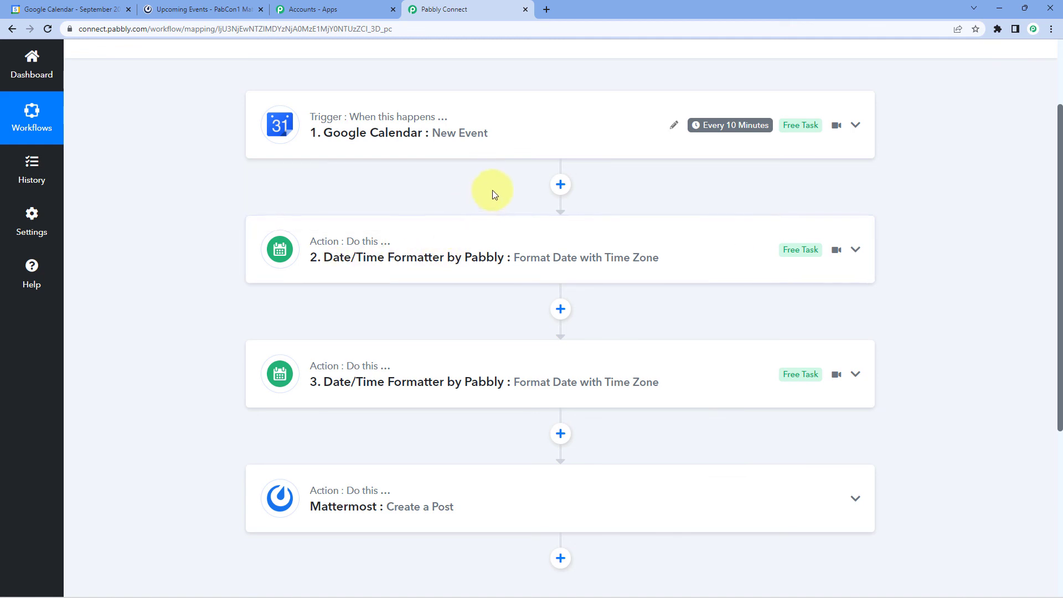
{"action": "scroll", "coordinate": [487, 230], "scroll_direction": "down", "scroll_amount": 2}
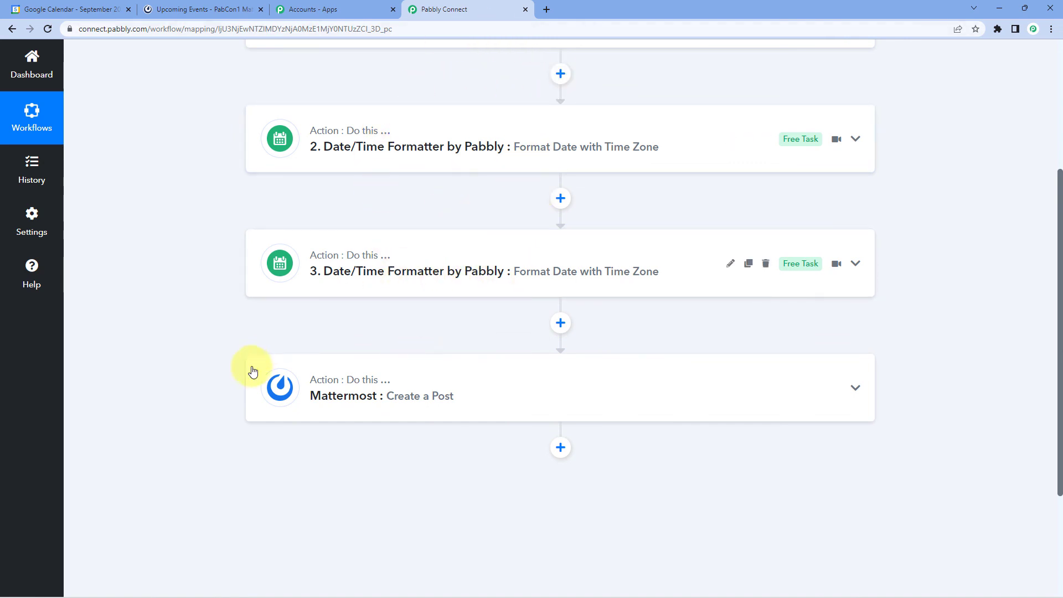
{"action": "scroll", "coordinate": [513, 339], "scroll_direction": "up", "scroll_amount": 2}
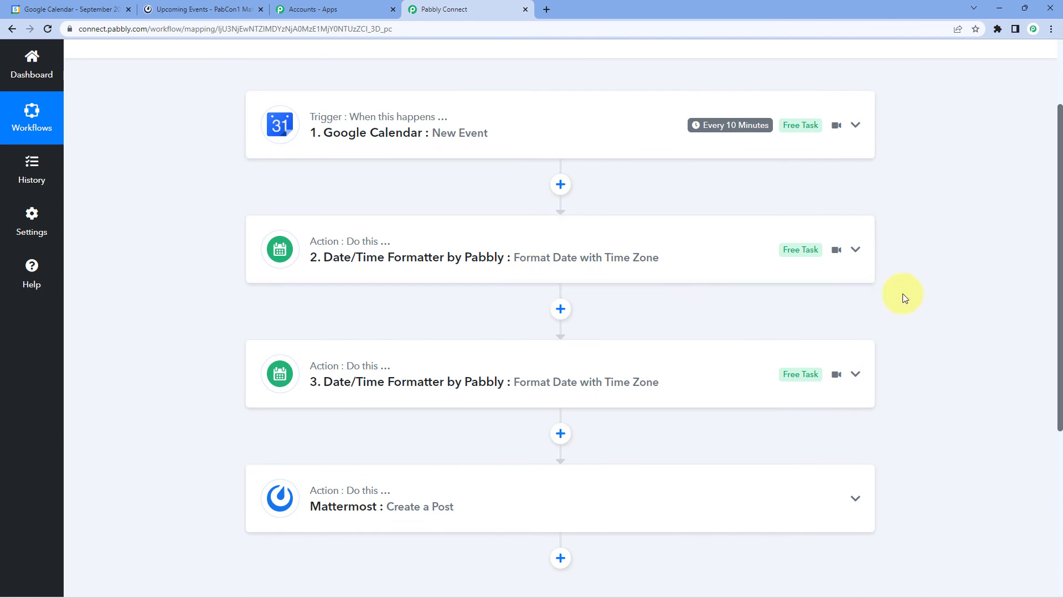
{"action": "scroll", "coordinate": [502, 232], "scroll_direction": "up", "scroll_amount": 2}
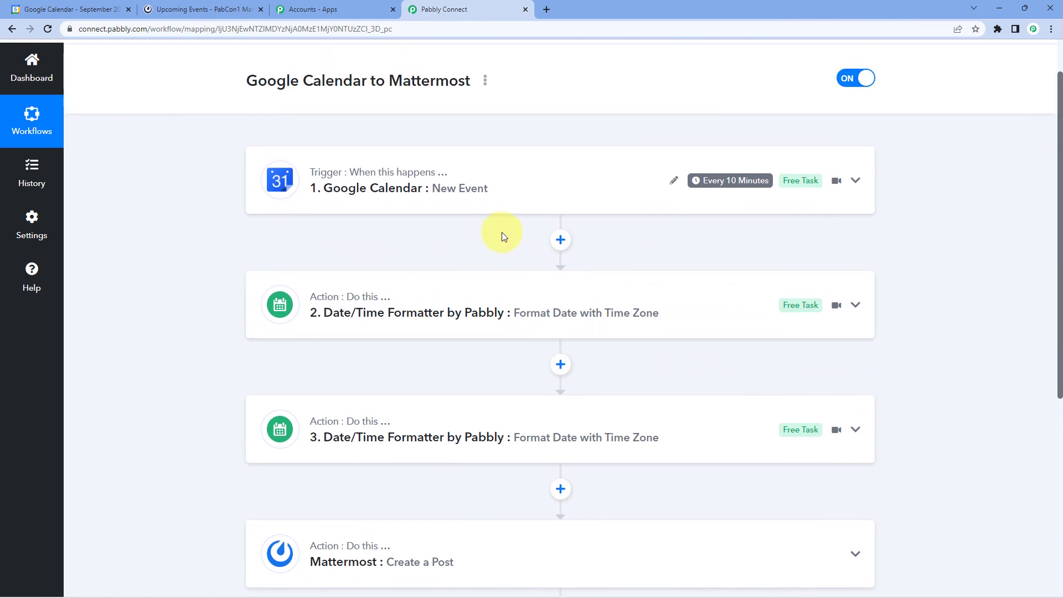